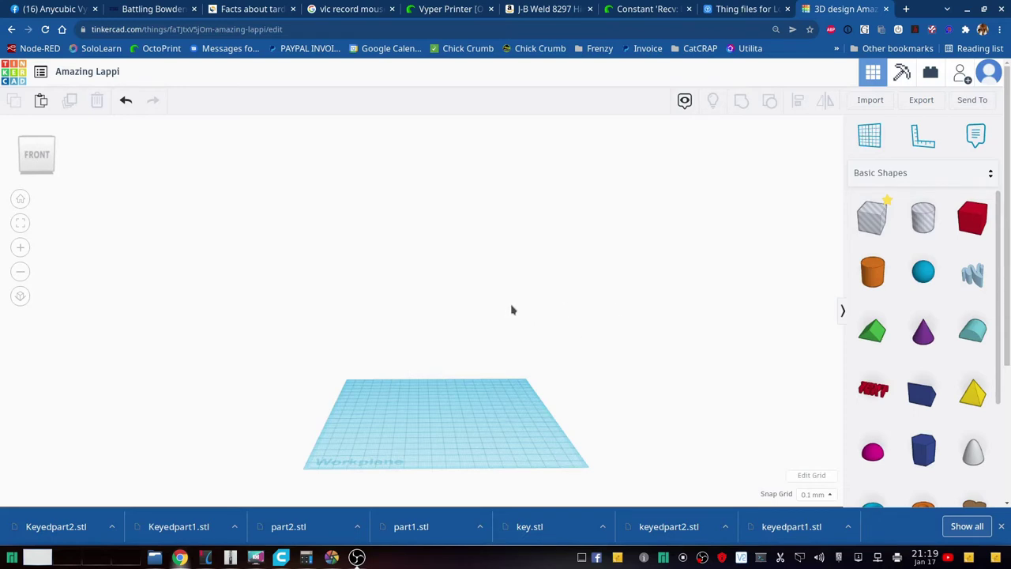
- Delete the old Keyedpart and part STLs from Downloads, then import Owl_LowPoly.stl at original scale
click(871, 101)
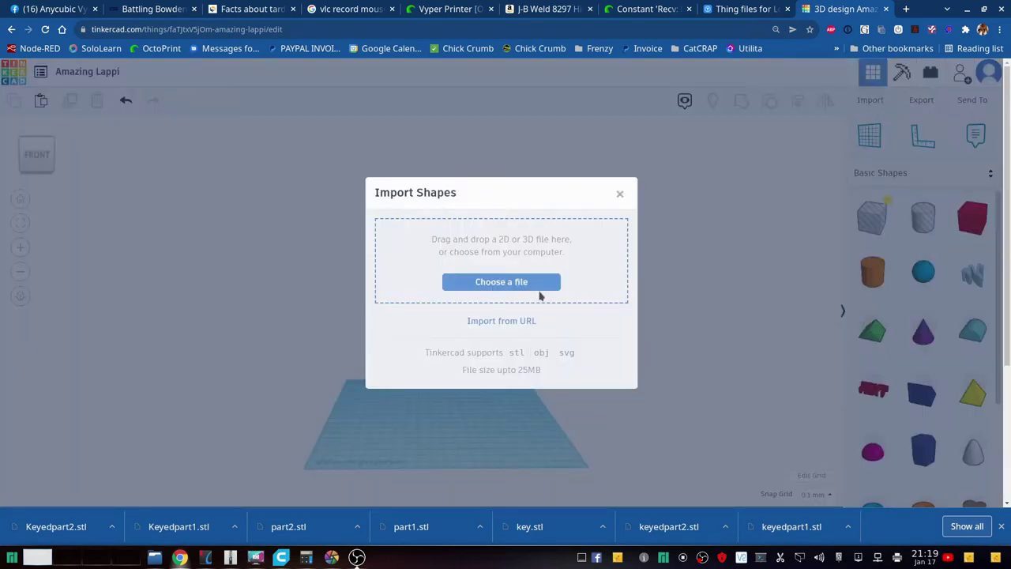
click(531, 286)
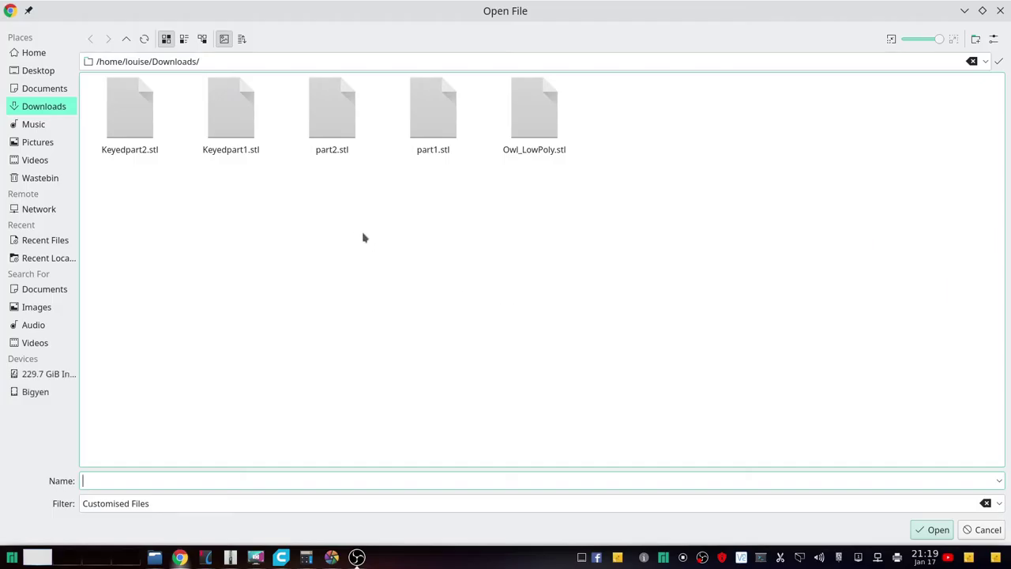
click(133, 135)
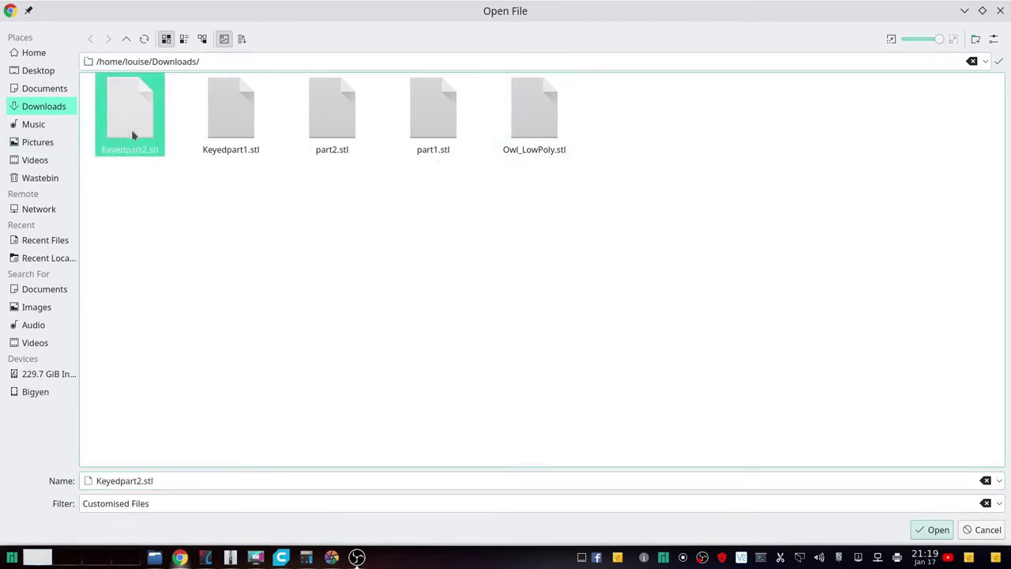
key(Delete)
key(Delete)
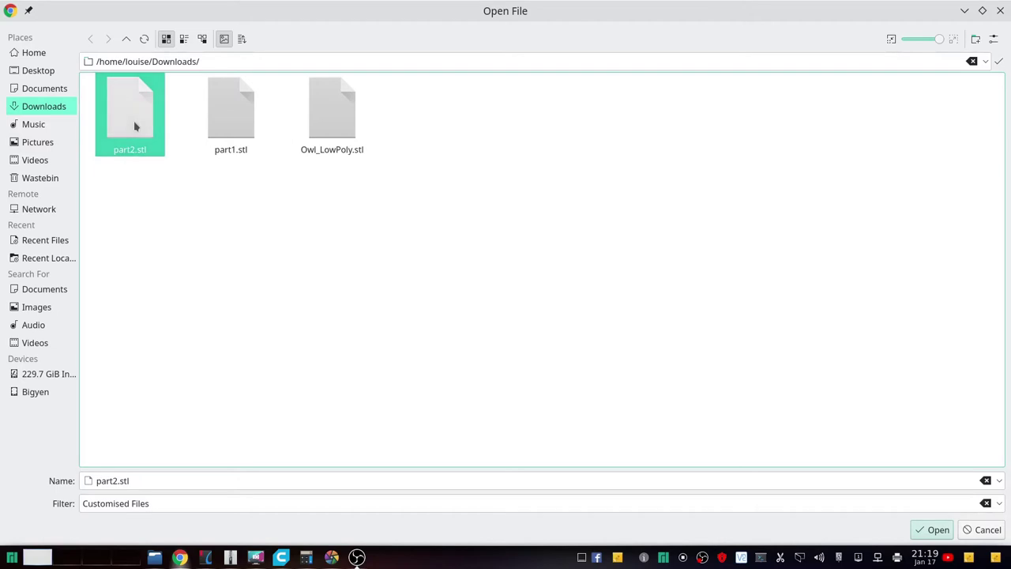
key(Delete)
key(Delete)
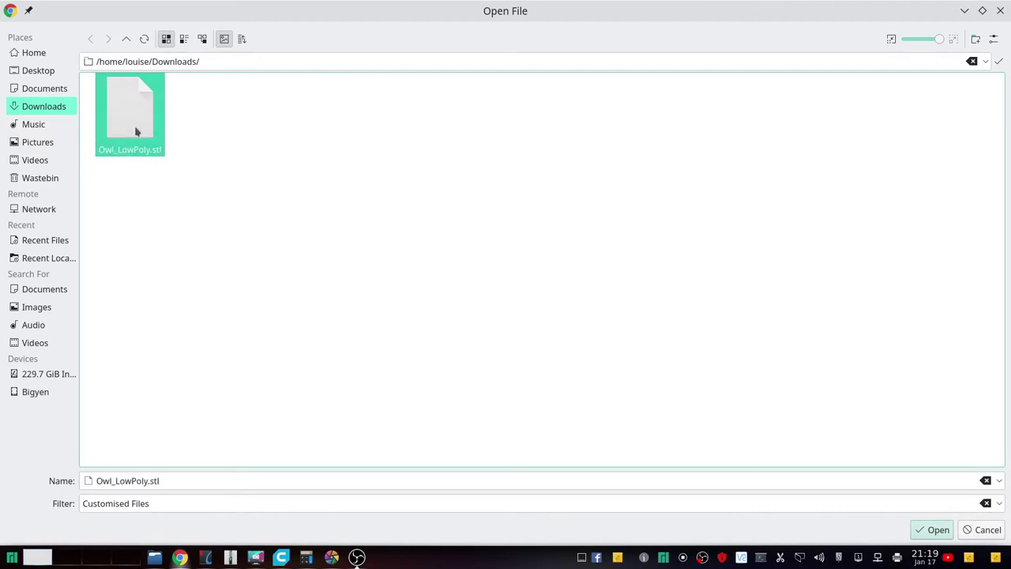
double_click(136, 132)
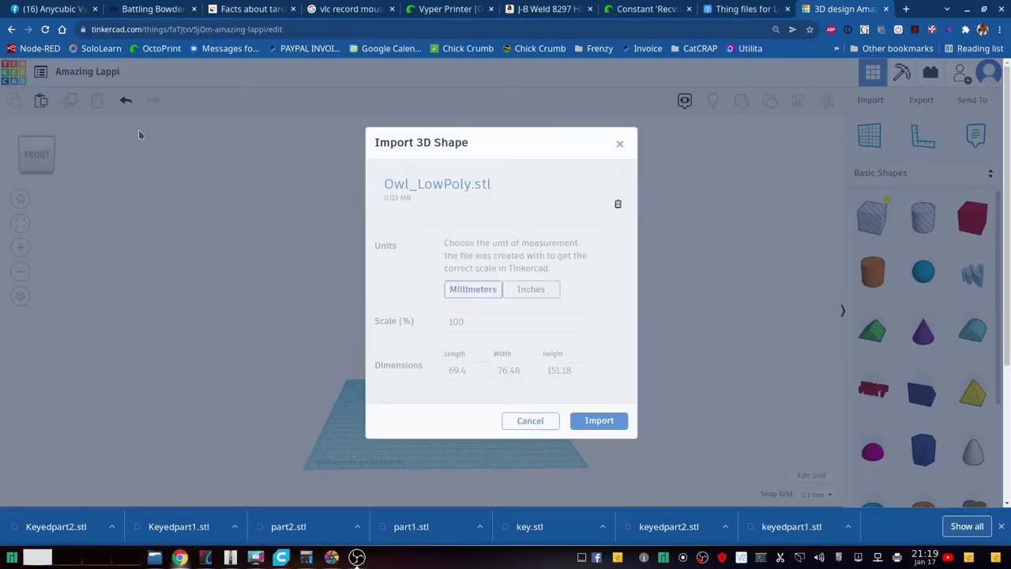
click(597, 421)
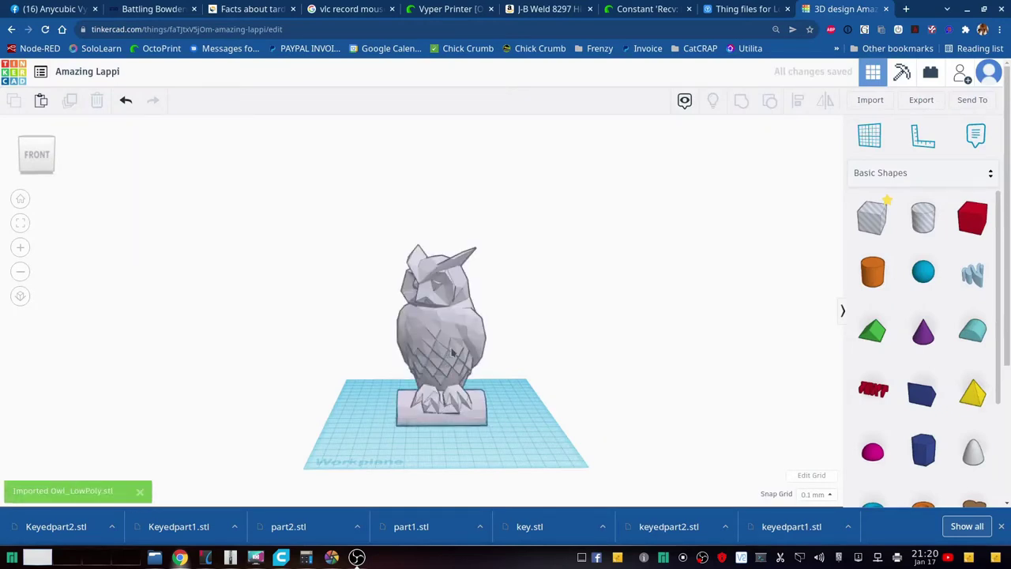
- Resize the owl's height from 151.18 mm to 400.00 mm and fit it into view
click(448, 352)
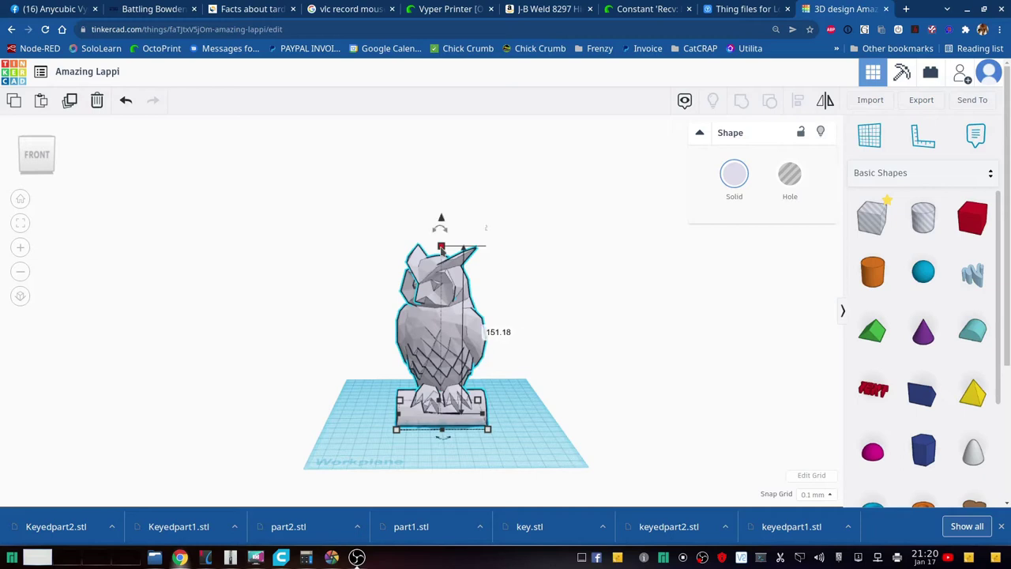
click(490, 332)
text(100)
key(Return)
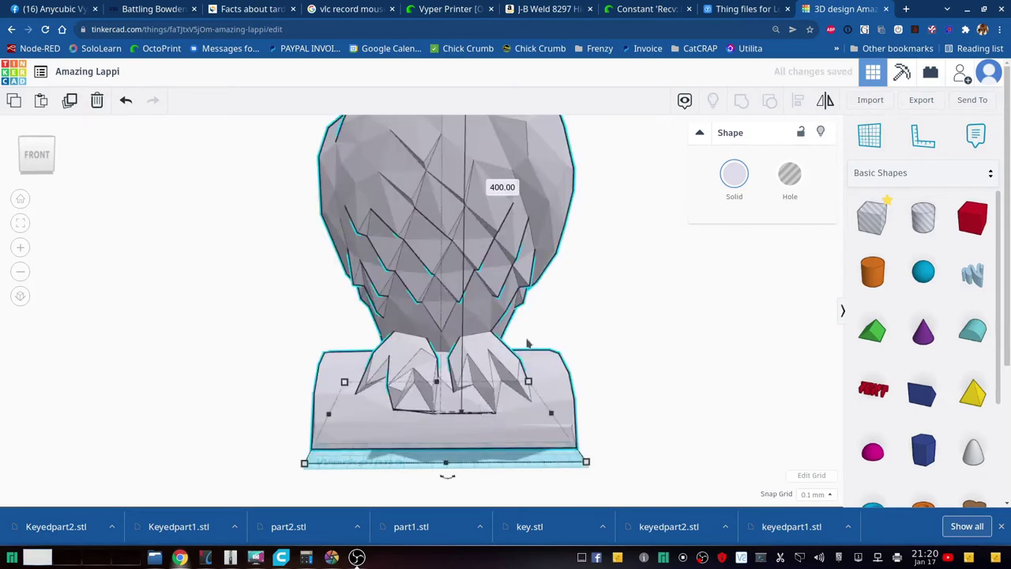
key(f)
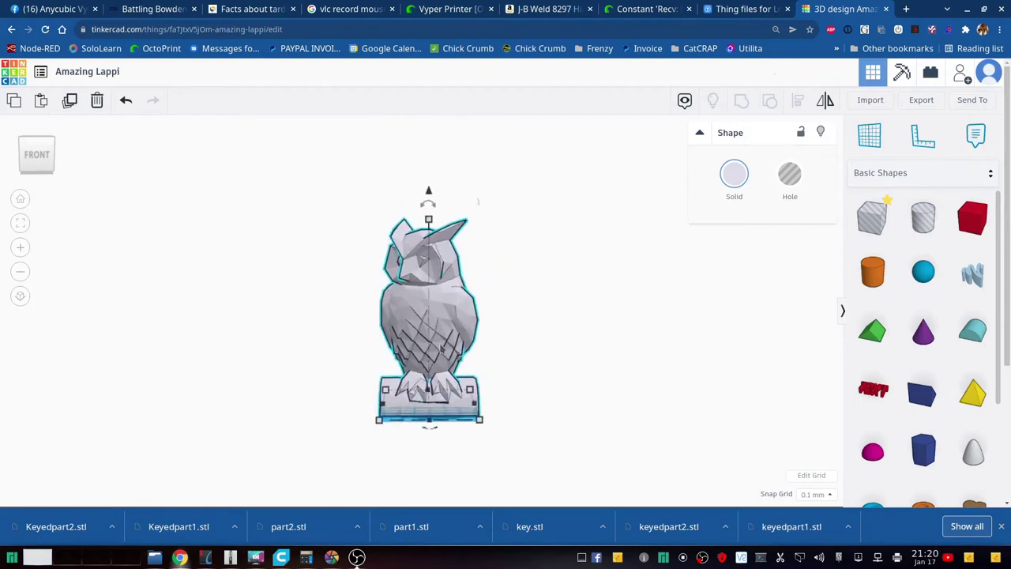
scroll(441, 348, up, 5)
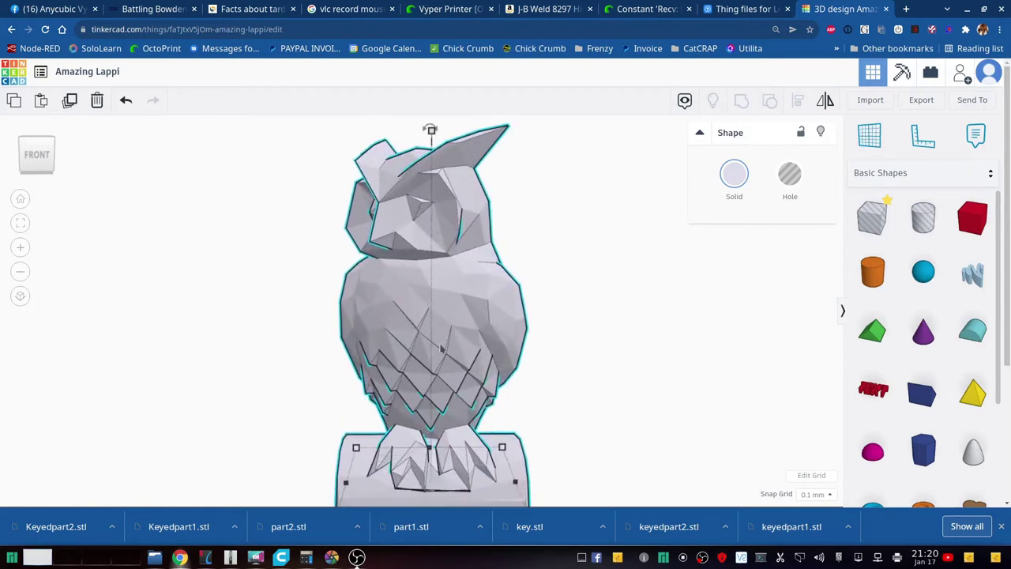
scroll(441, 348, down, 5)
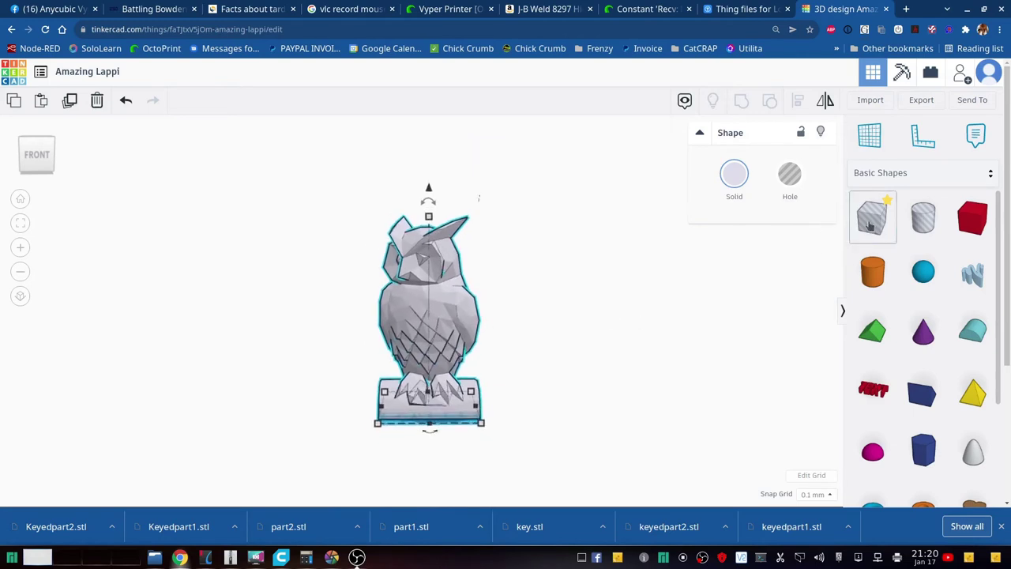
- Place a box hole by the owl and stretch it in top view to 379.50 × 323.80 mm
key(Escape)
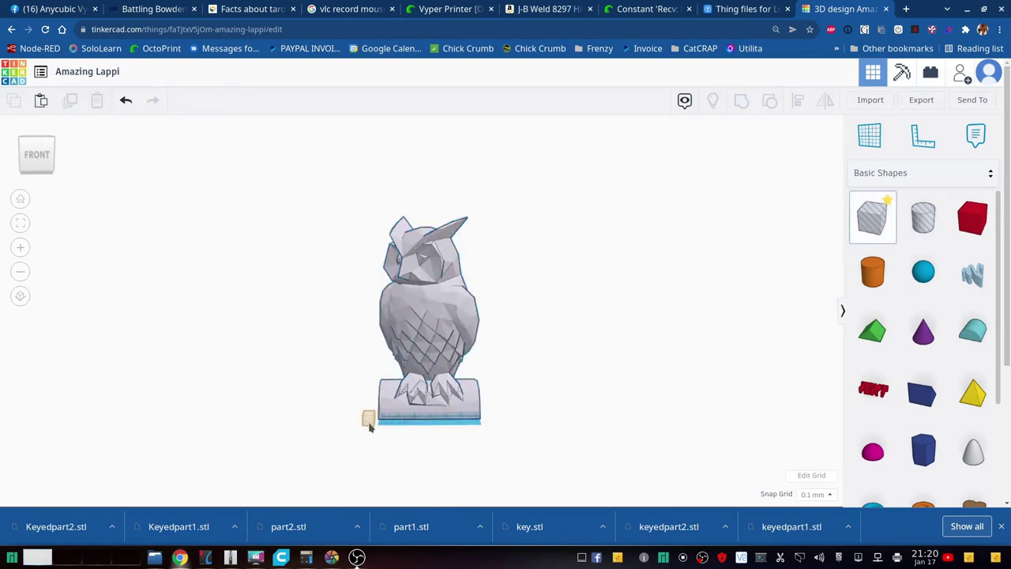
click(369, 424)
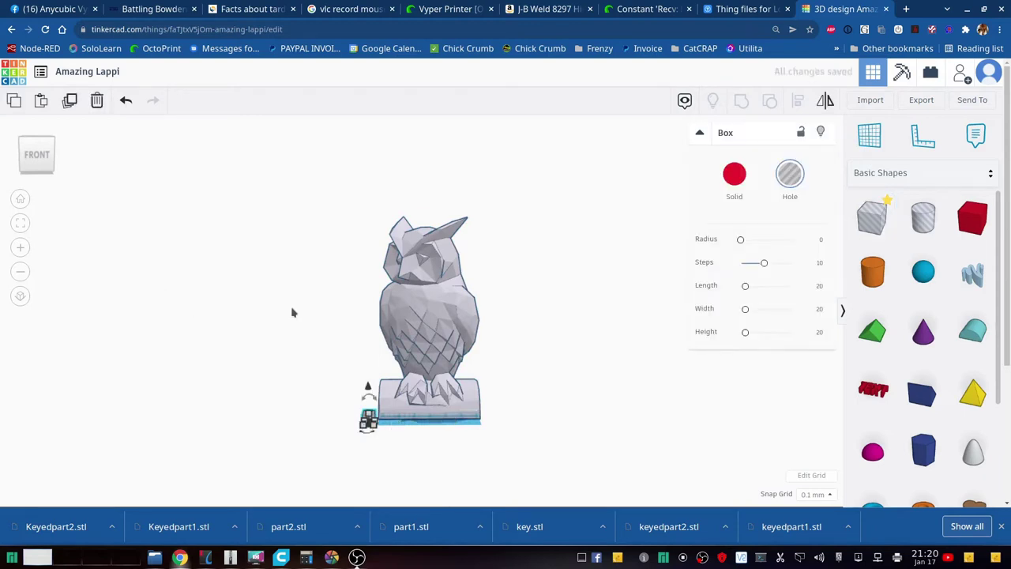
right_drag(292, 313, 194, 312)
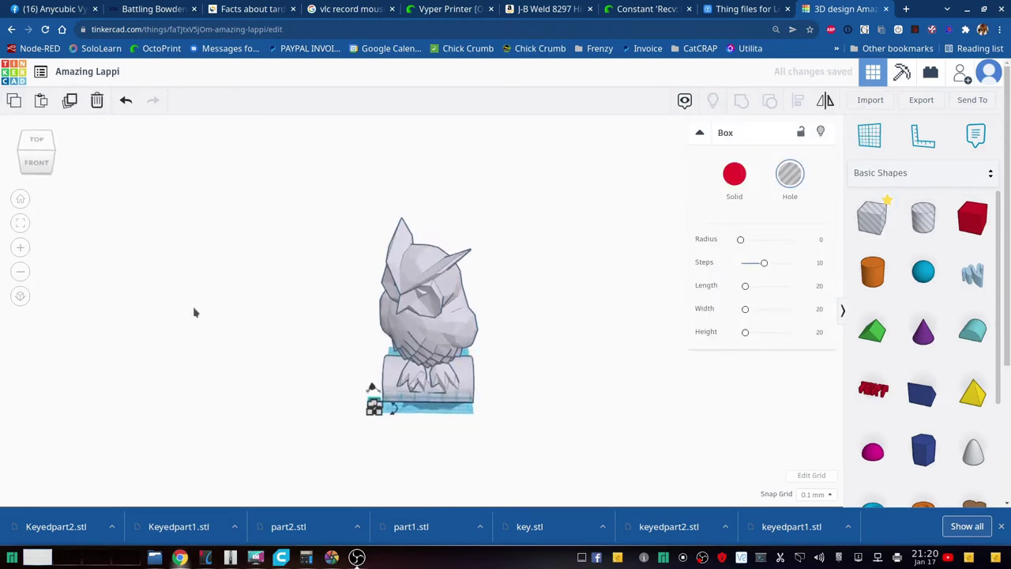
click(36, 144)
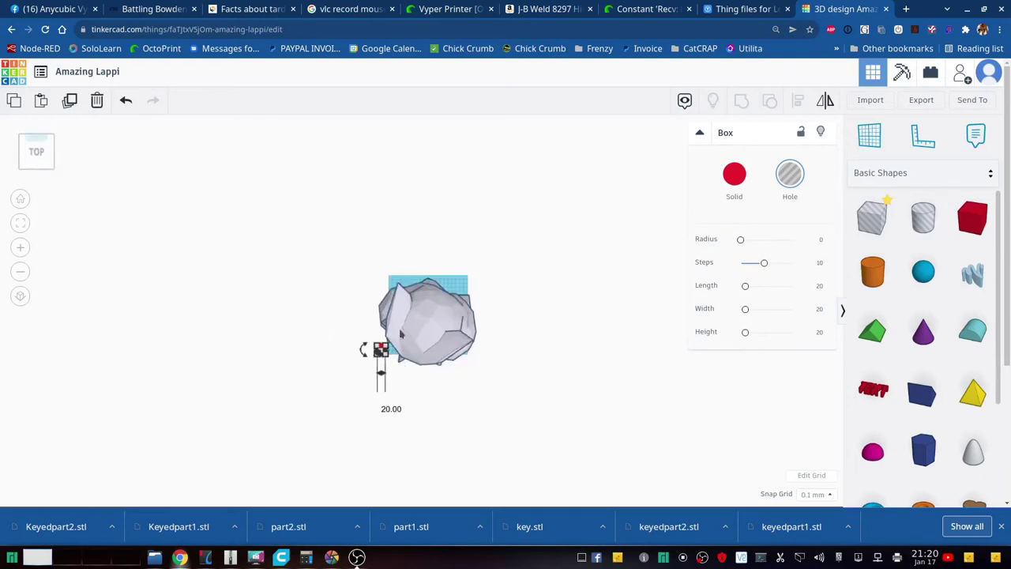
drag(380, 348, 504, 257)
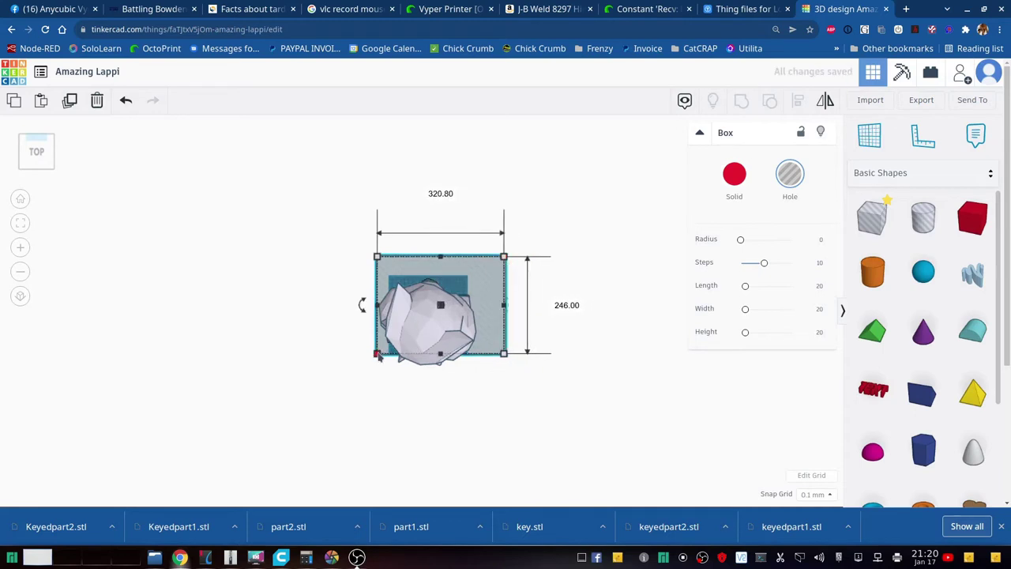
drag(378, 355, 353, 385)
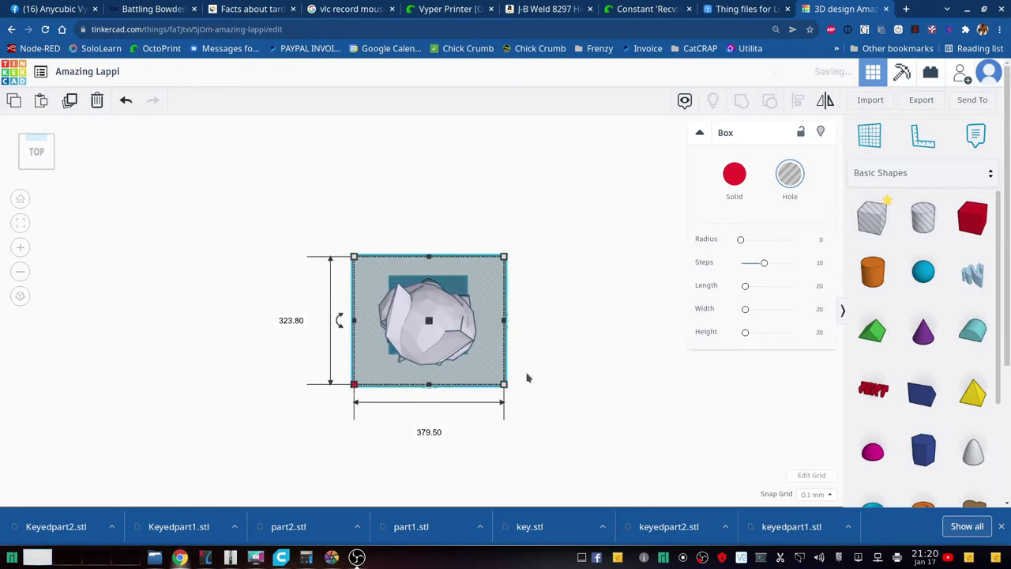
right_drag(528, 378, 528, 273)
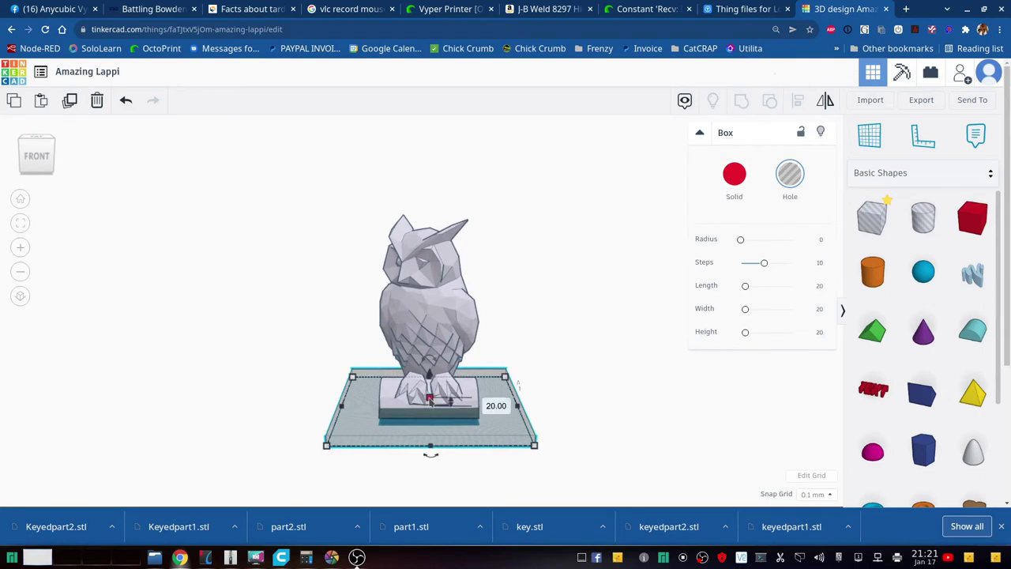
- Set the box hole's height to 200.00 mm
click(487, 402)
text(200)
key(Return)
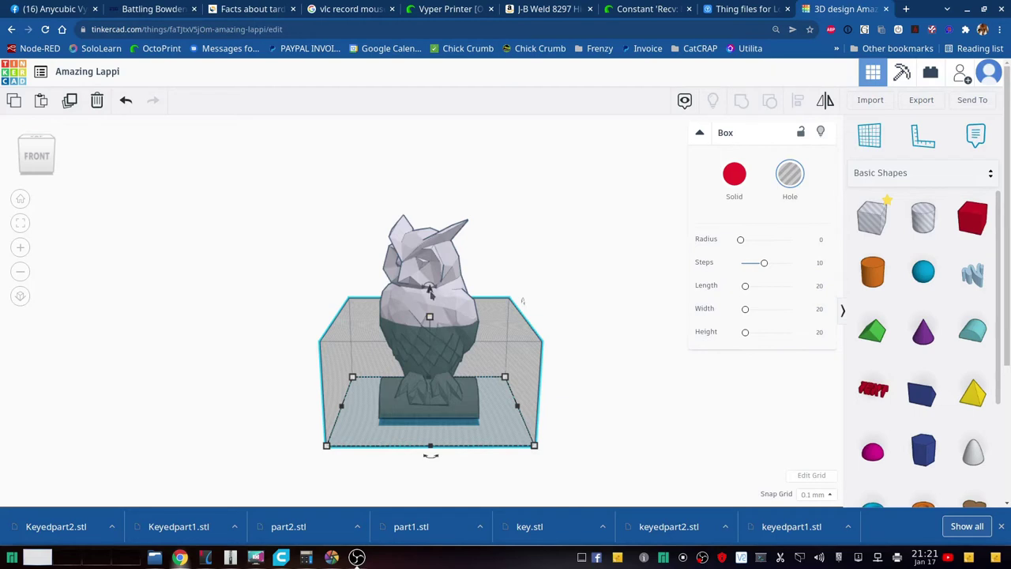
- Lift the box hole to an elevation of 200.00 mm above the workplane
drag(430, 292, 430, 289)
click(470, 296)
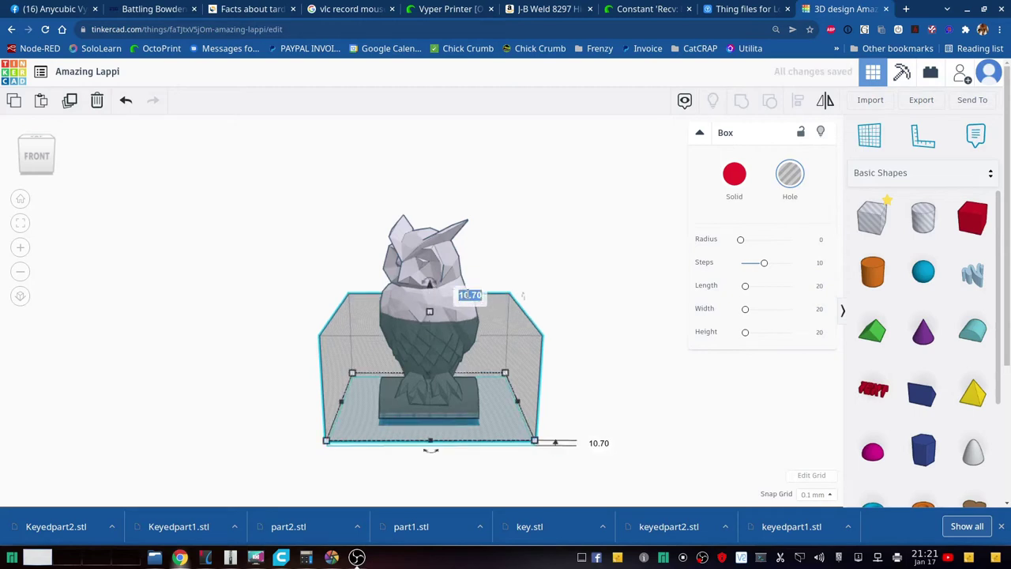
text(200)
key(Return)
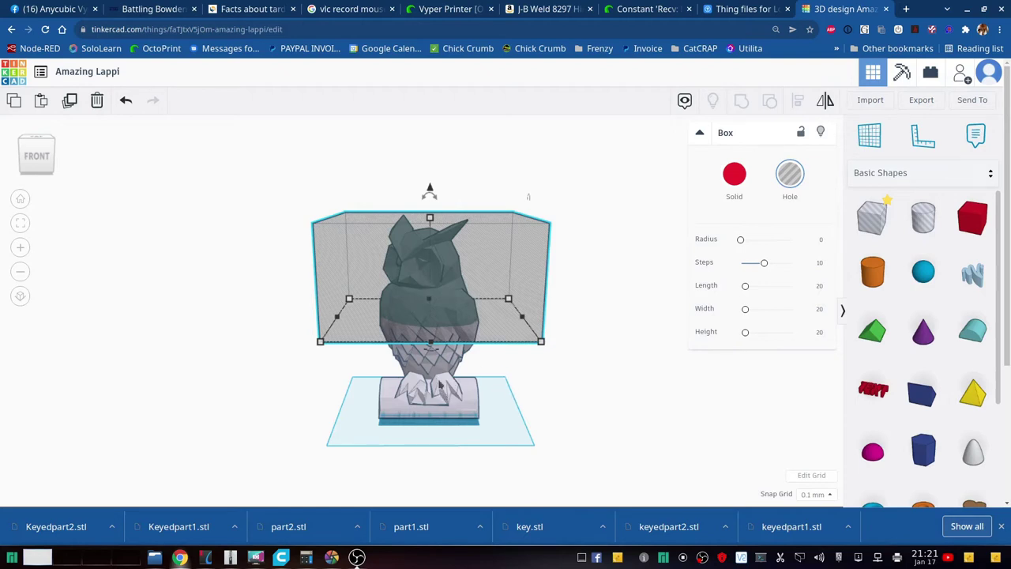
- Group the owl with the box hole to remove its top, and export the result as Bottom.stl
shift+click(483, 379)
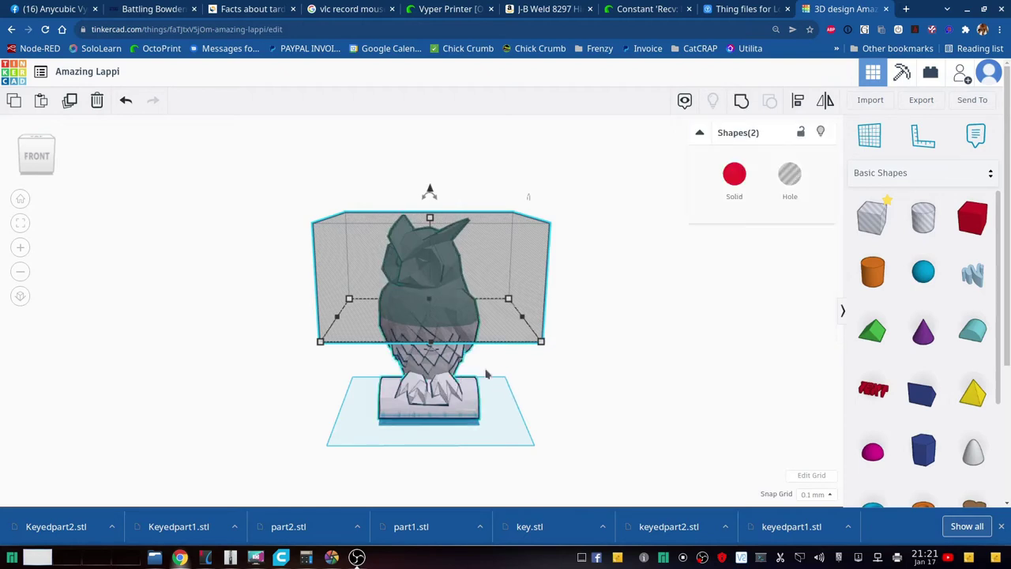
click(741, 103)
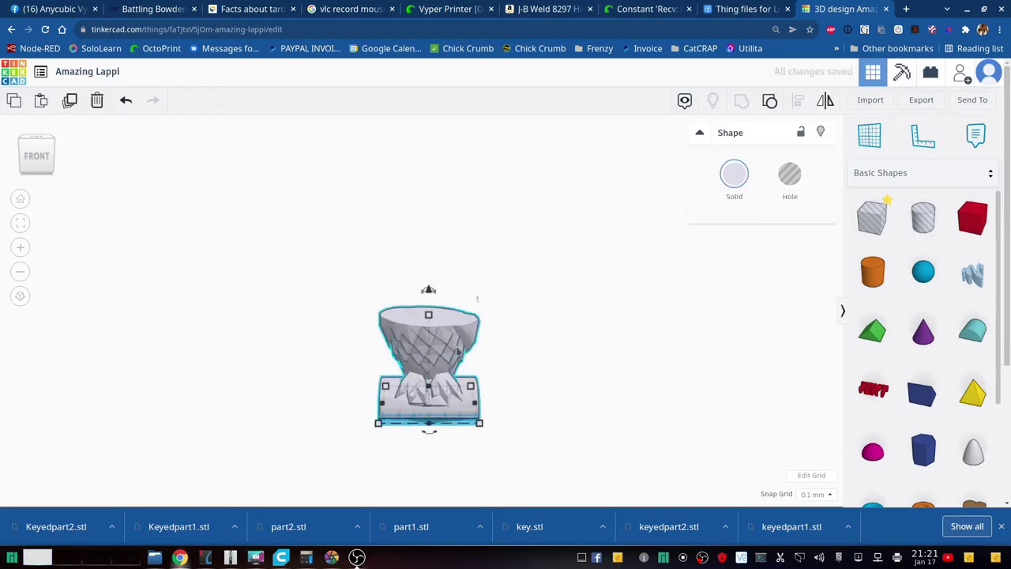
click(921, 103)
click(560, 267)
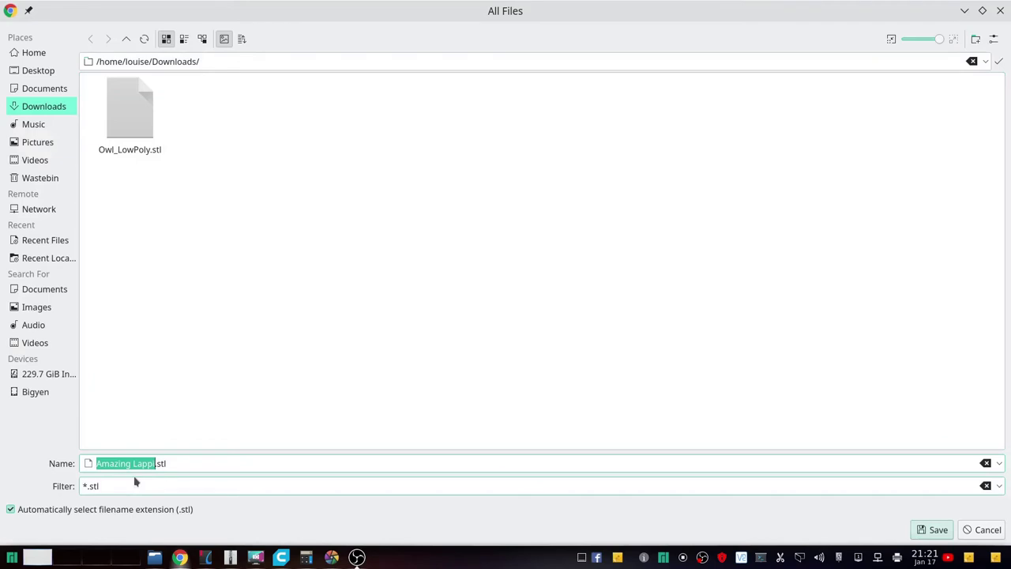
text(Bottom1)
key(BackSpace)
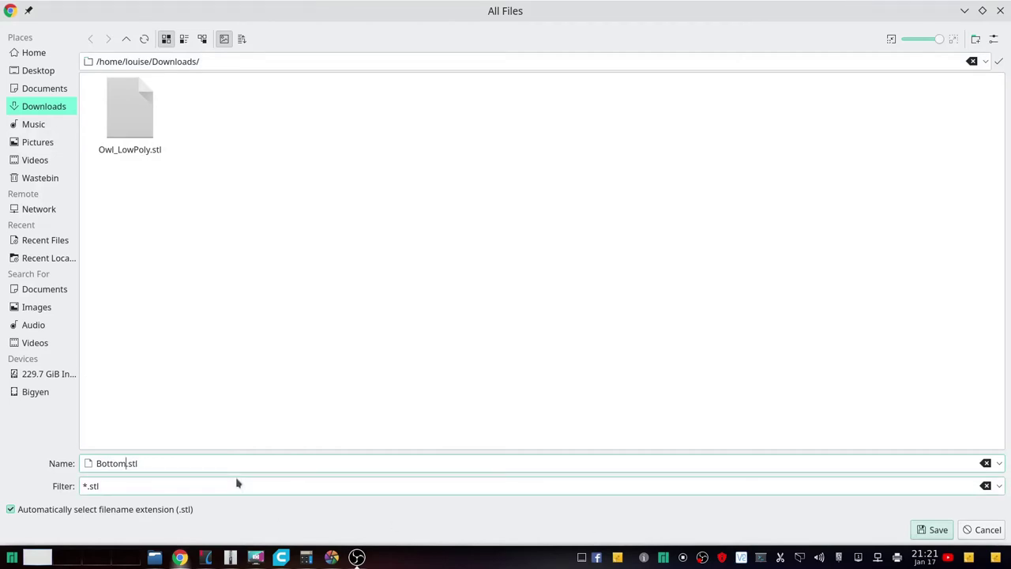
click(926, 533)
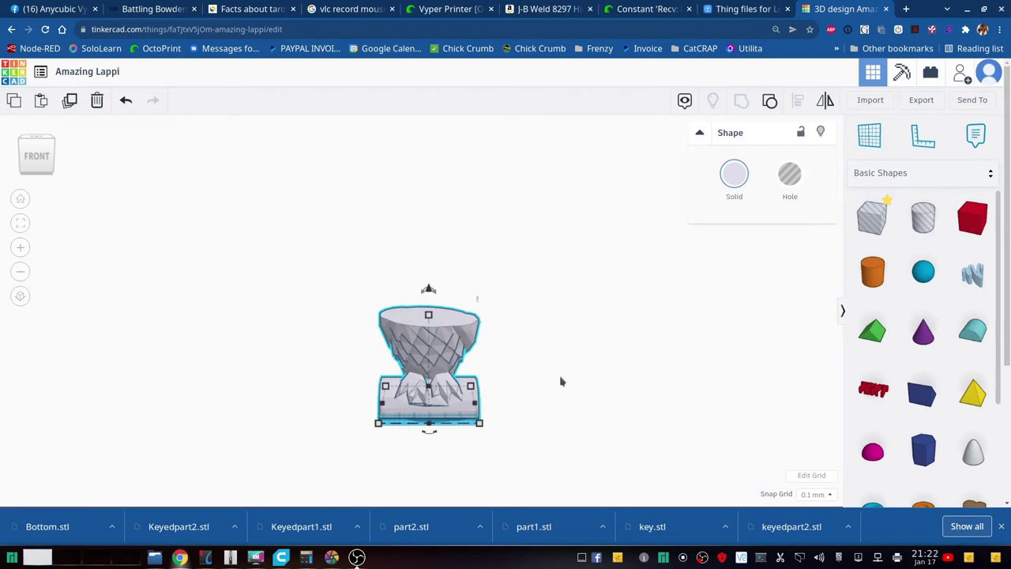
- Undo the cut to restore the hole box, then drag it down over the owl's lower half
key(ctrl+z)
key(ctrl+z)
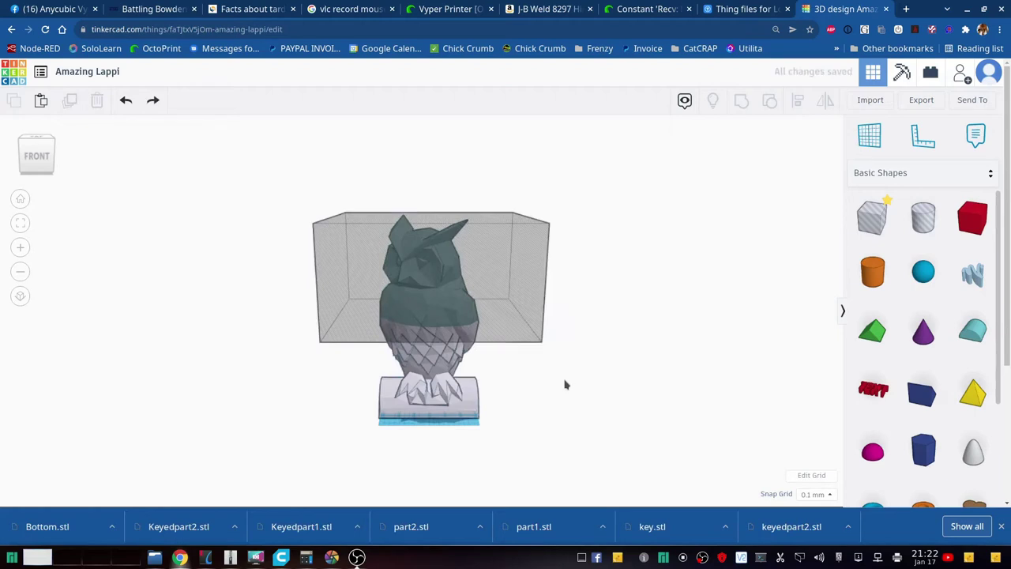
click(529, 267)
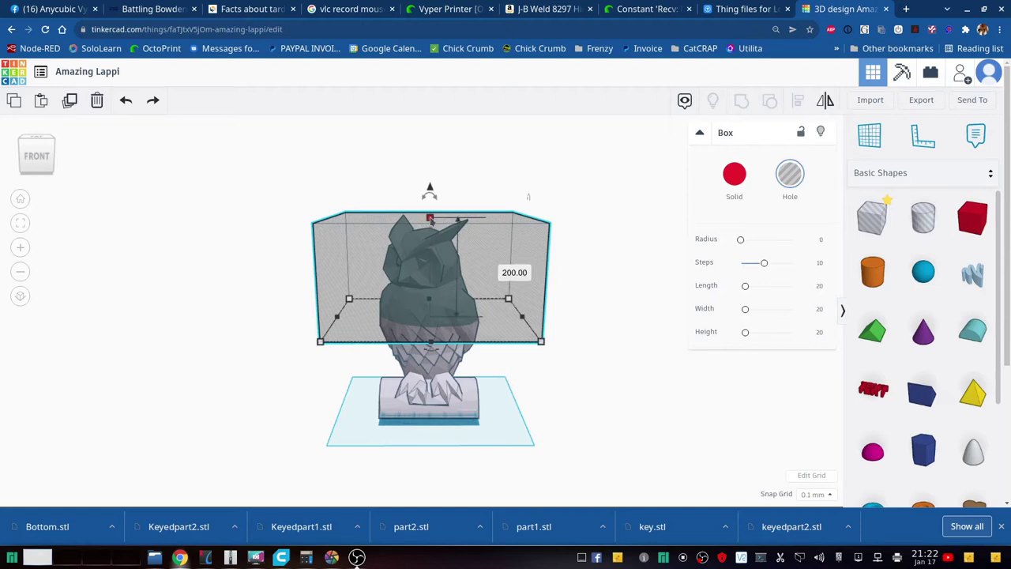
drag(430, 218, 430, 455)
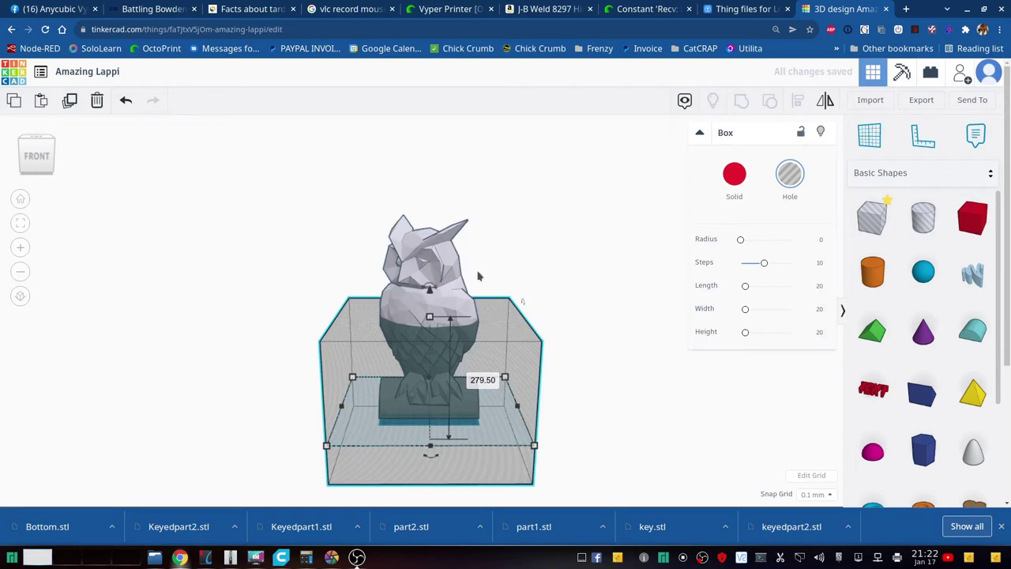
- Group the owl with the lowered box hole and export the remaining top piece as Top.stl
shift+click(428, 288)
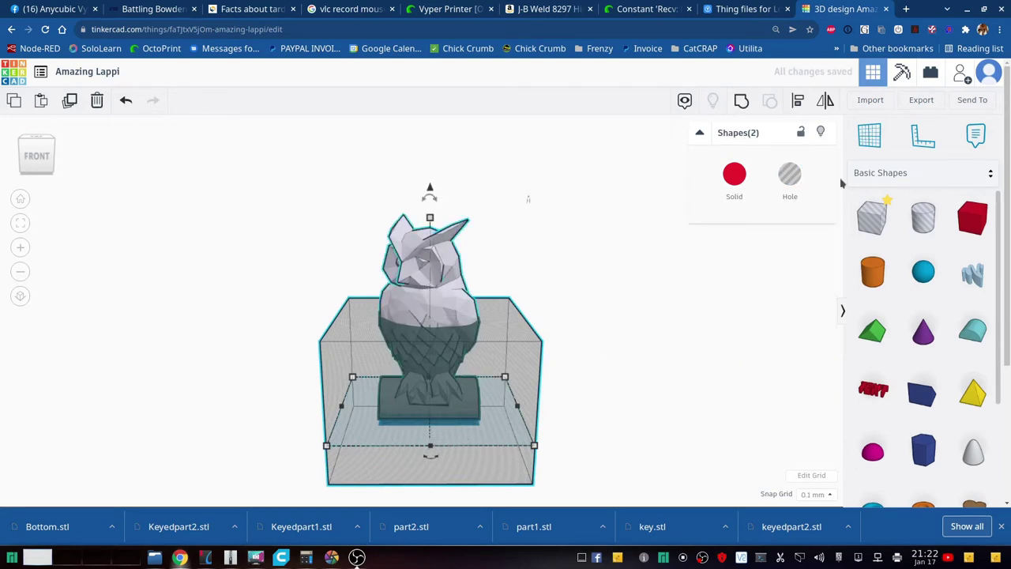
click(741, 104)
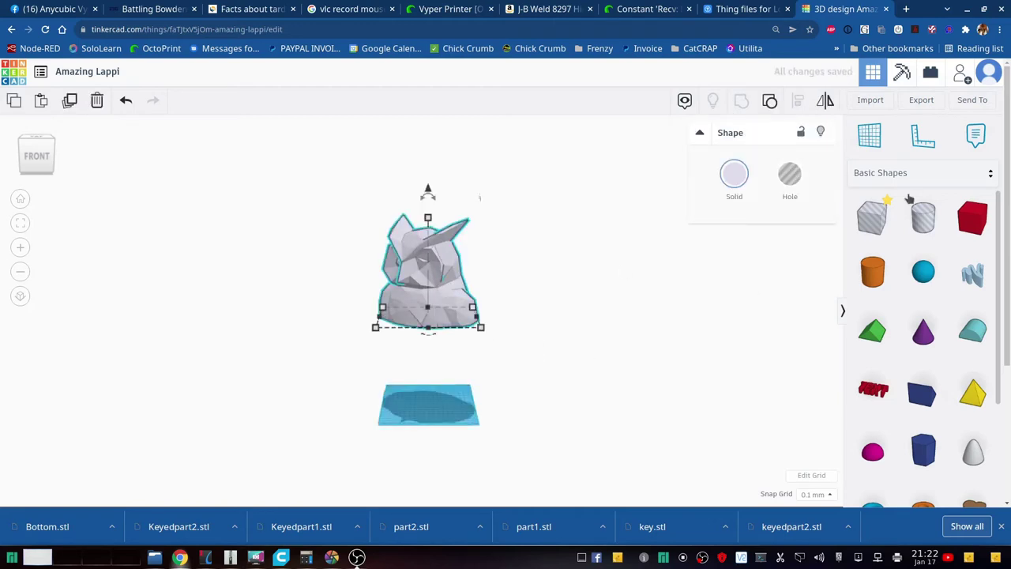
click(921, 101)
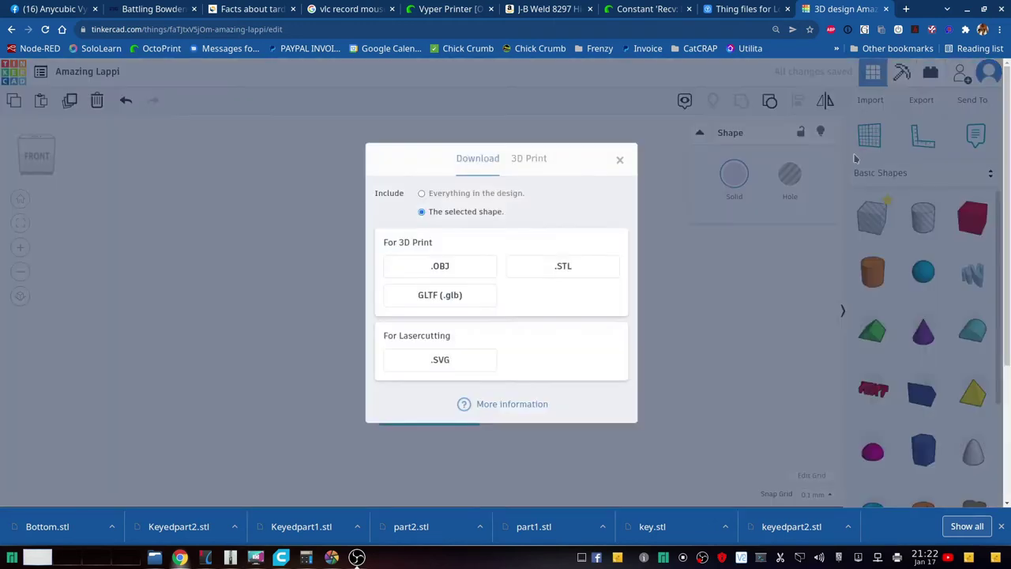
click(590, 277)
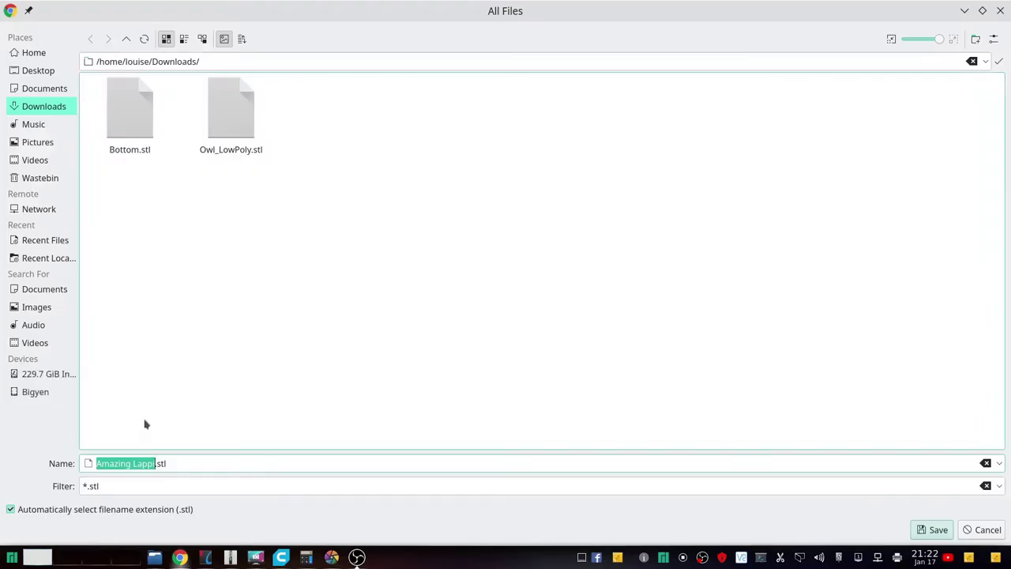
text(Top)
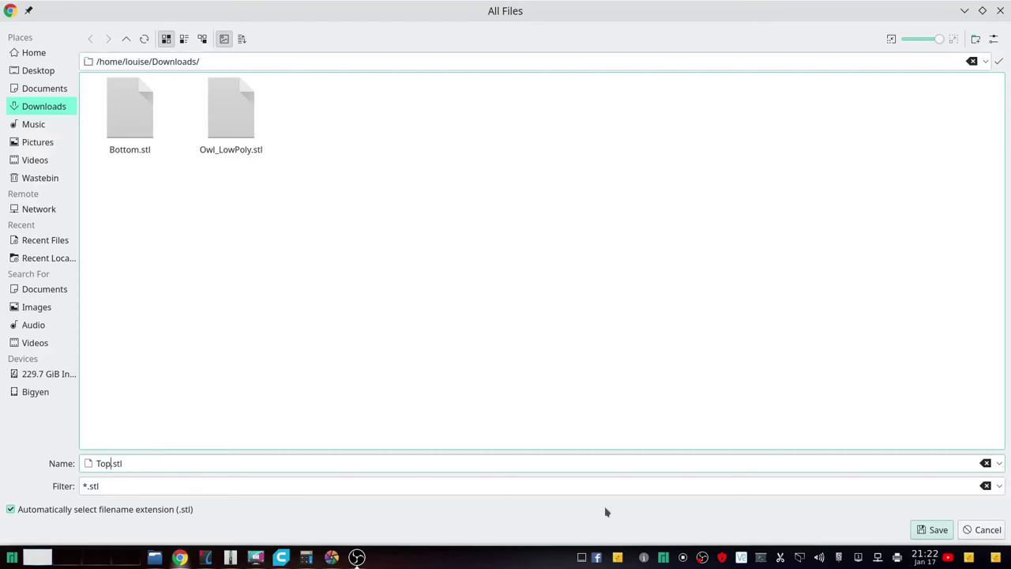
click(937, 529)
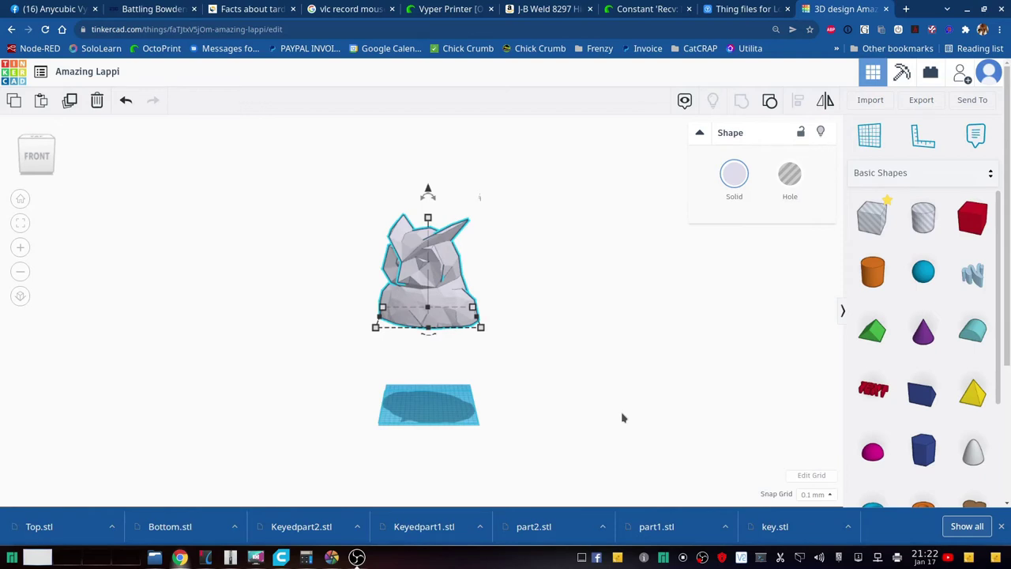
mouse_move(530, 384)
right_down()
mouse_move(529, 301)
mouse_move(524, 387)
mouse_move(526, 330)
mouse_move(529, 369)
right_up()
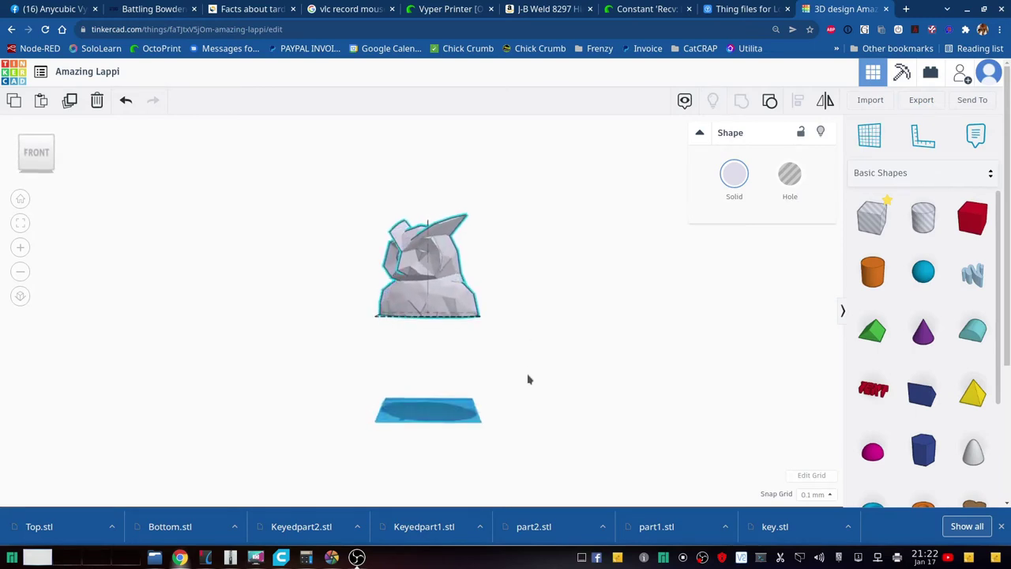
- Import Bottom.stl from Downloads so the bottom half stands beneath the top piece
click(872, 102)
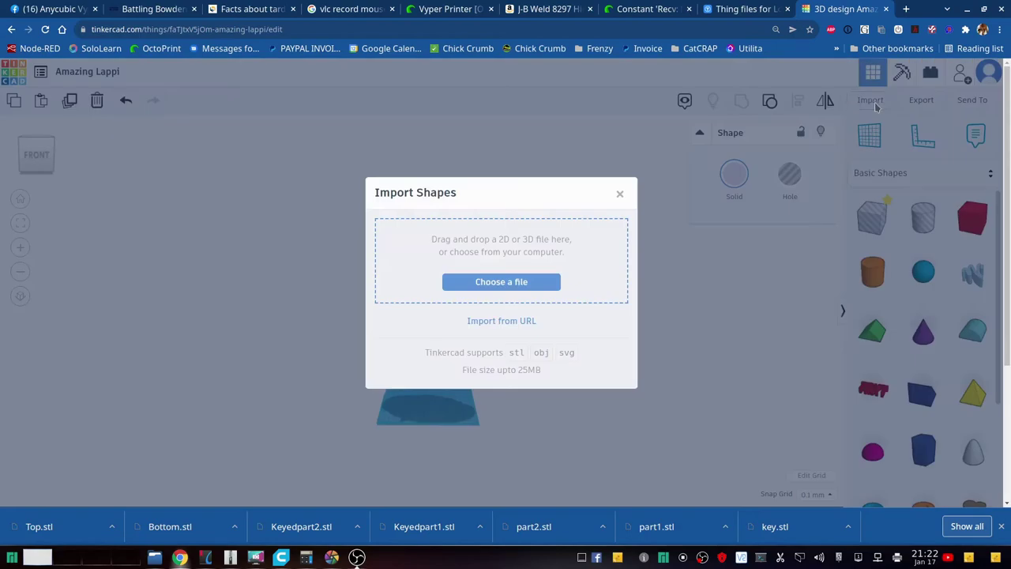
click(520, 289)
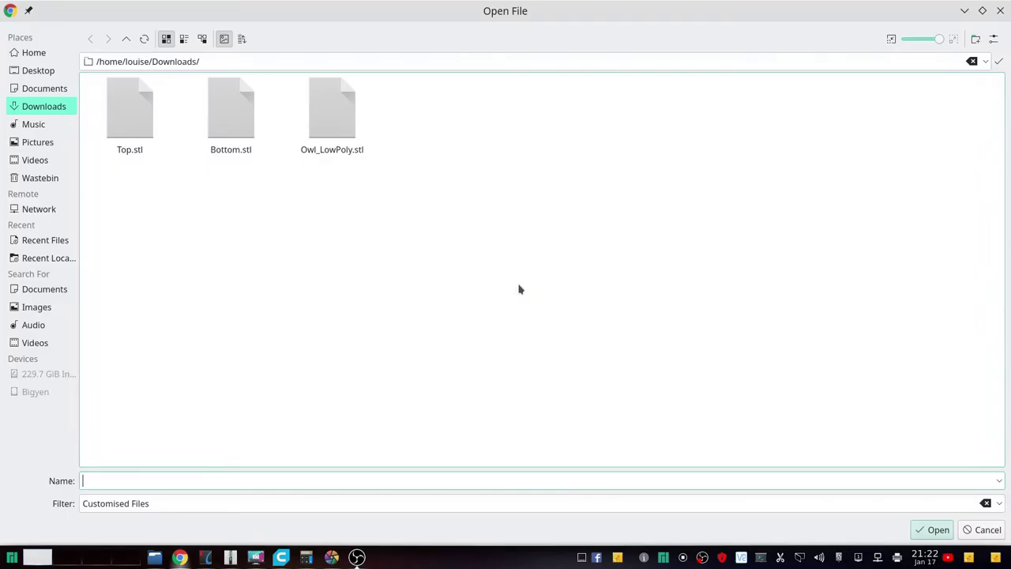
double_click(241, 126)
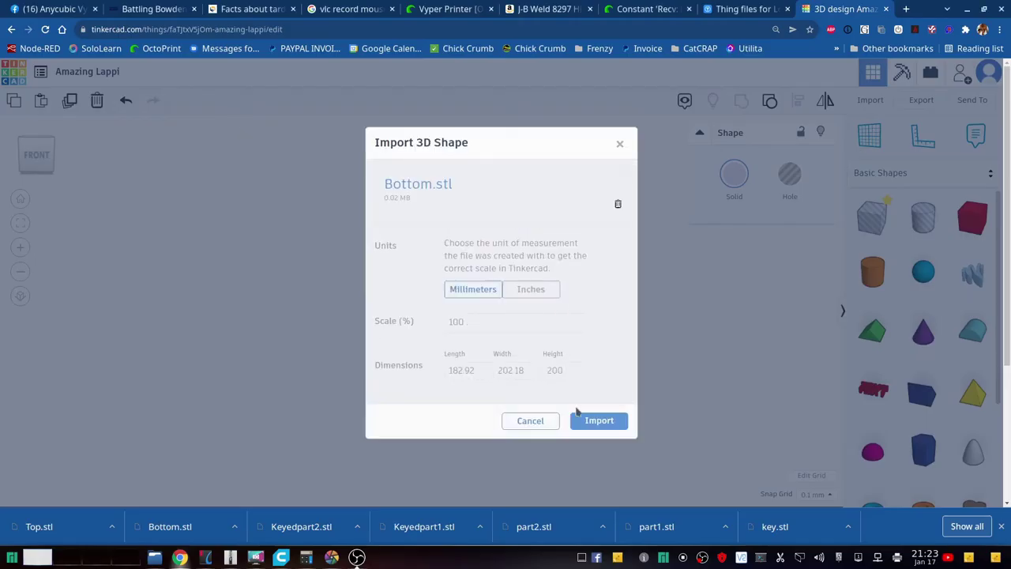
click(599, 421)
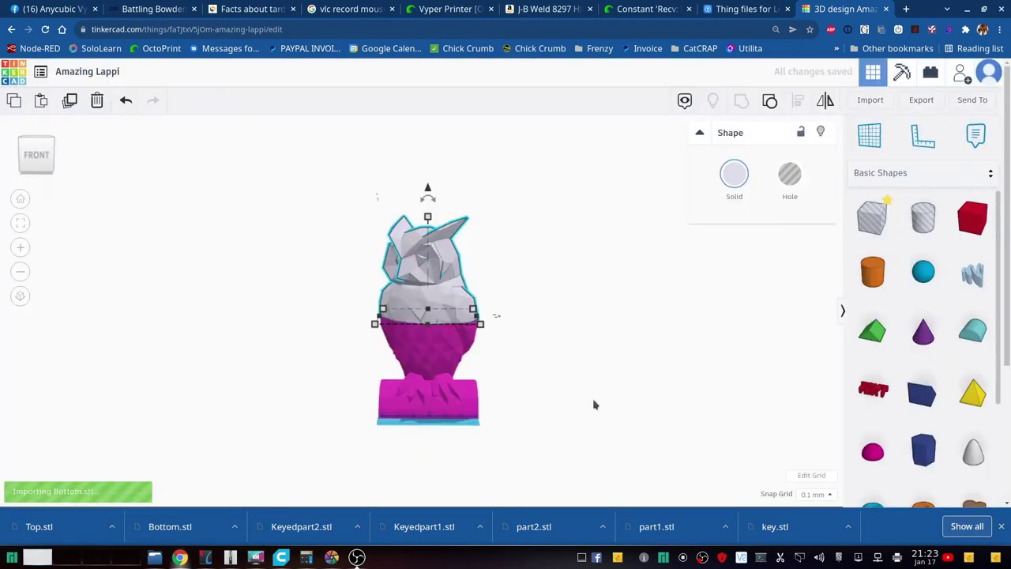
right_drag(584, 404, 555, 403)
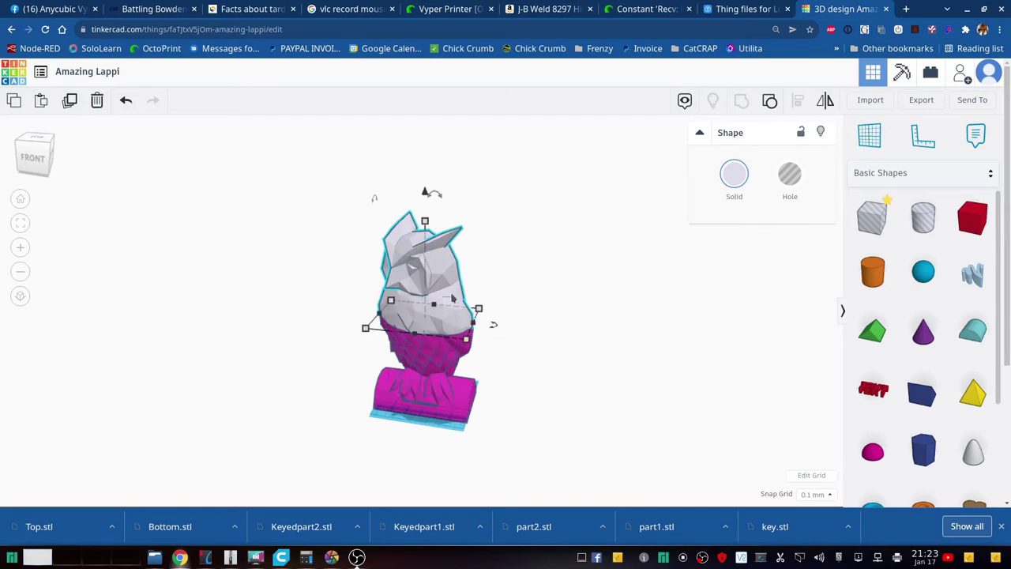
- Switch the owl's top piece to Hole, showing it translucent grey above the magenta bottom
click(790, 175)
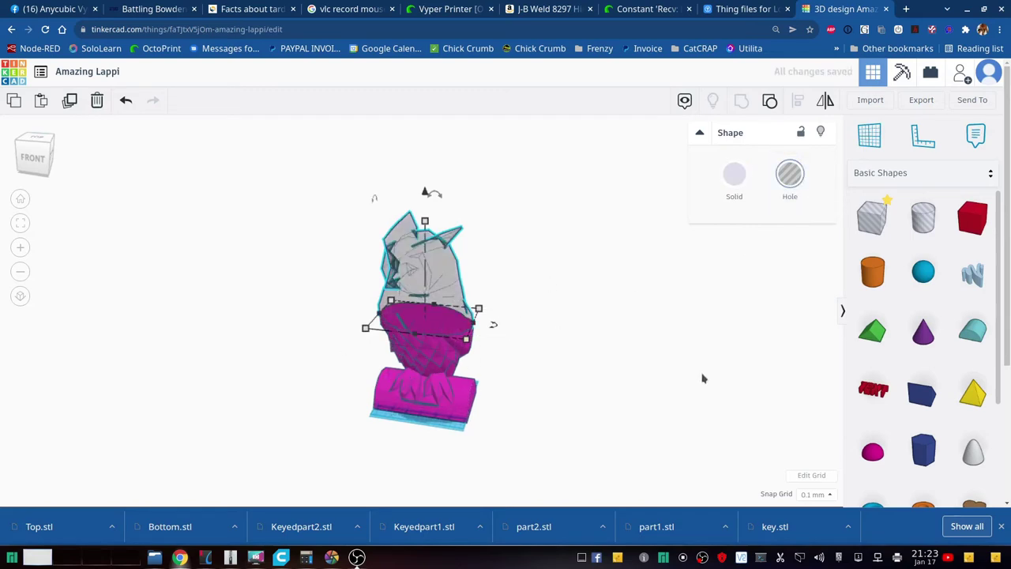
right_drag(633, 420, 655, 418)
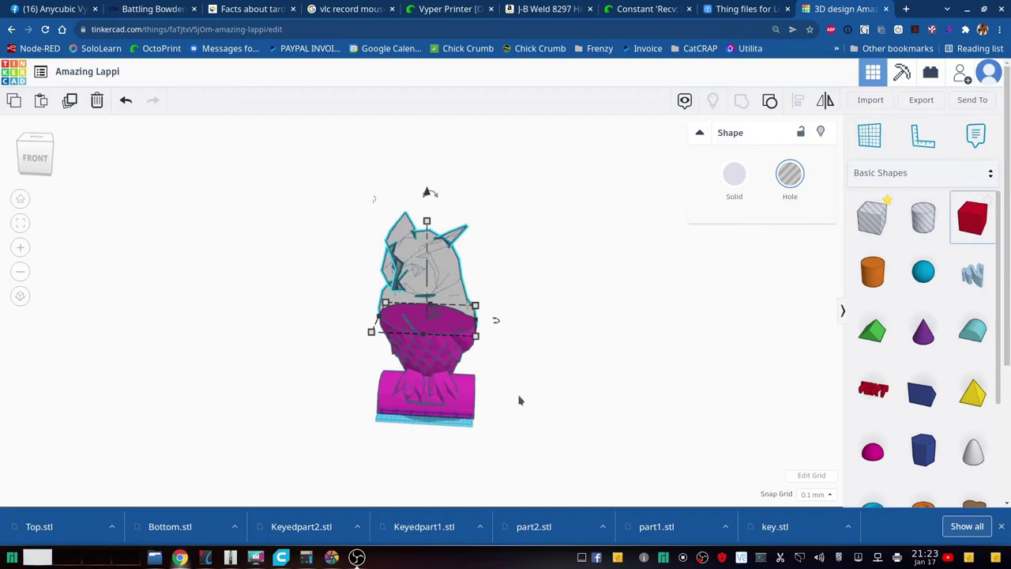
- Place a small solid box at the front edge of the owl's base
click(412, 429)
drag(405, 429, 396, 434)
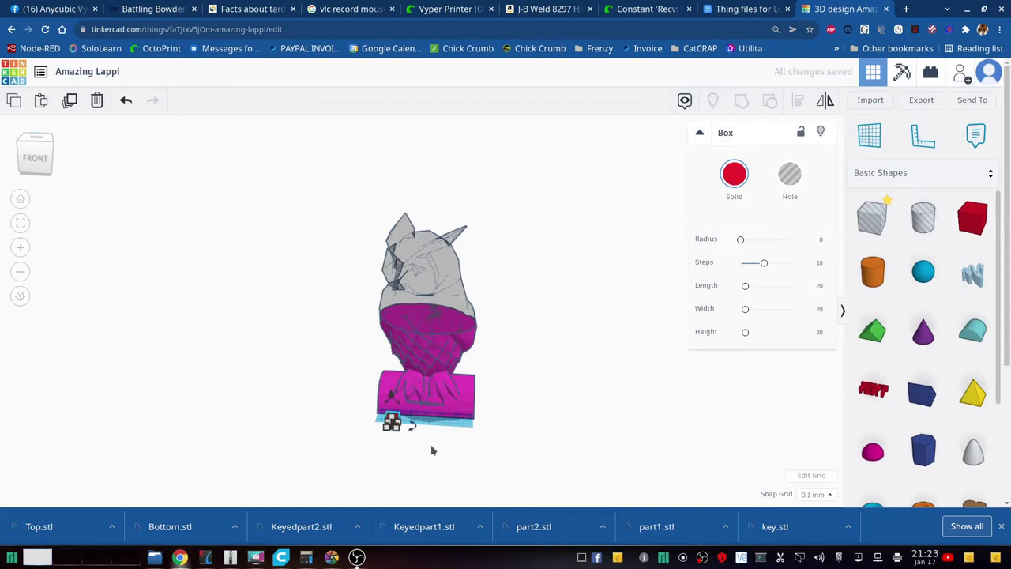
right_drag(432, 450, 406, 444)
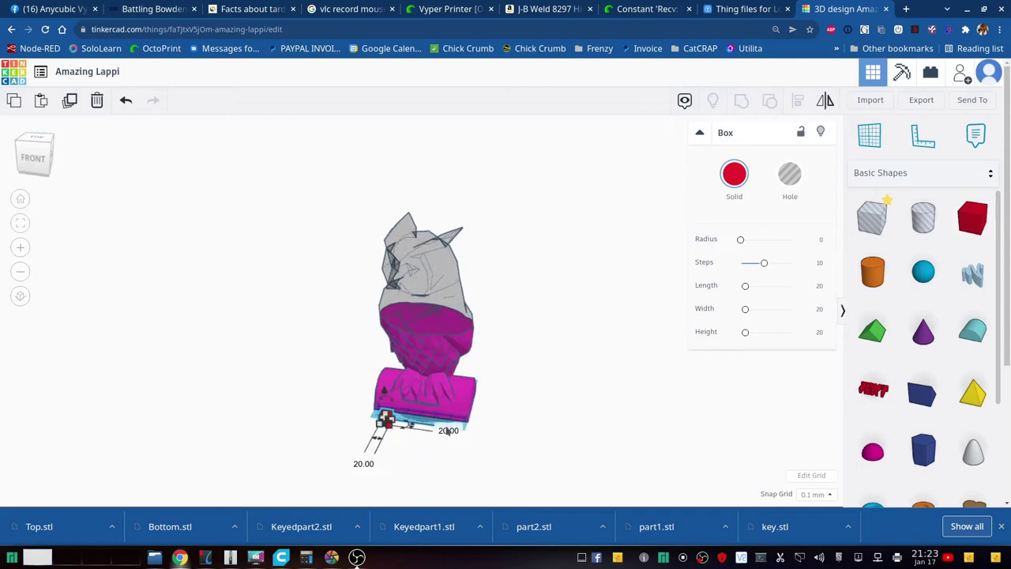
- Set the box's length and width to 8 mm each
click(451, 431)
text(8)
key(Return)
right_drag(423, 468, 370, 408)
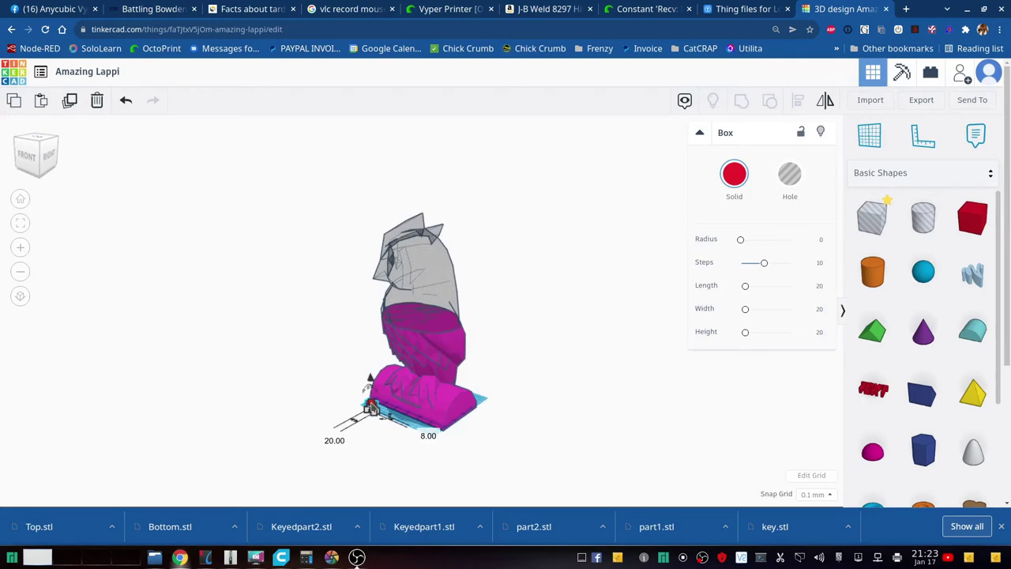
click(441, 407)
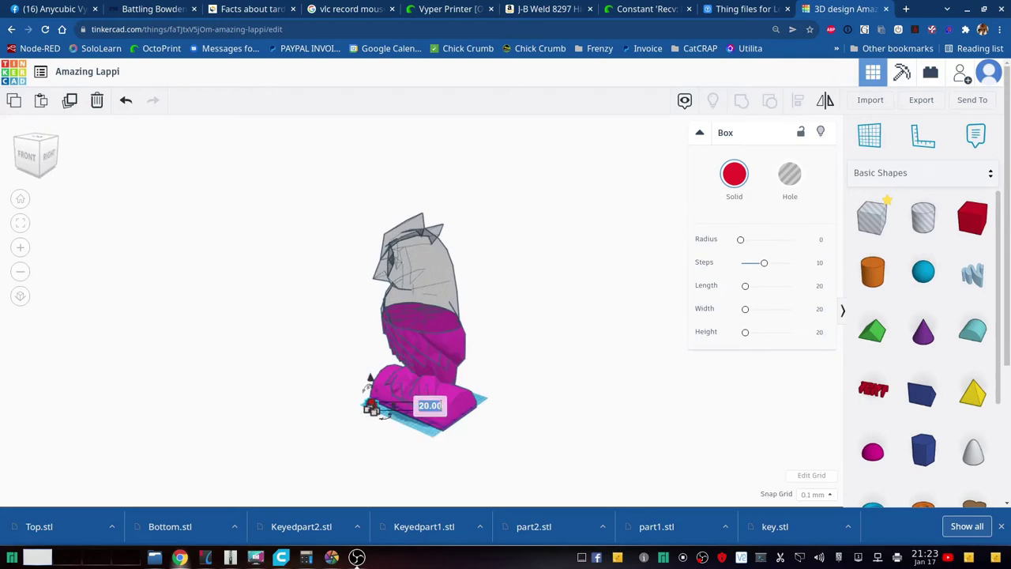
text(8)
key(Return)
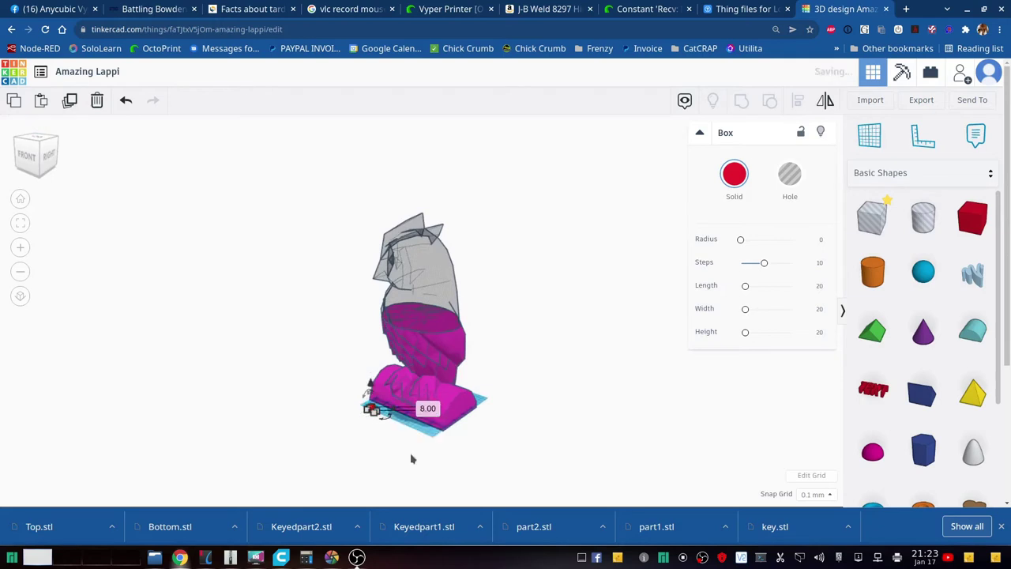
right_drag(389, 448, 490, 449)
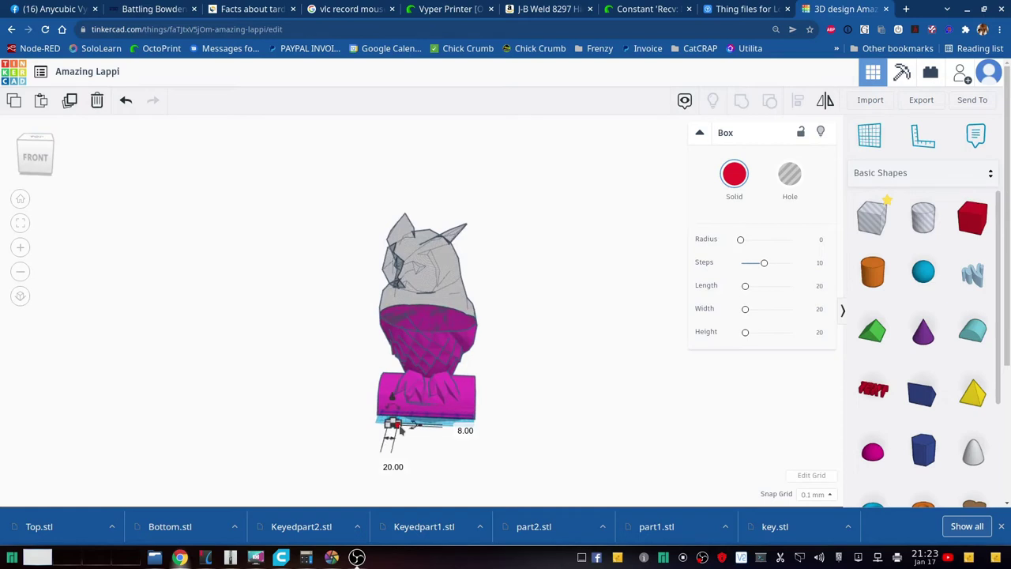
- Select the small red box and stretch it into a long bar across the owl
right_drag(406, 450, 405, 425)
scroll(399, 418, up, 10)
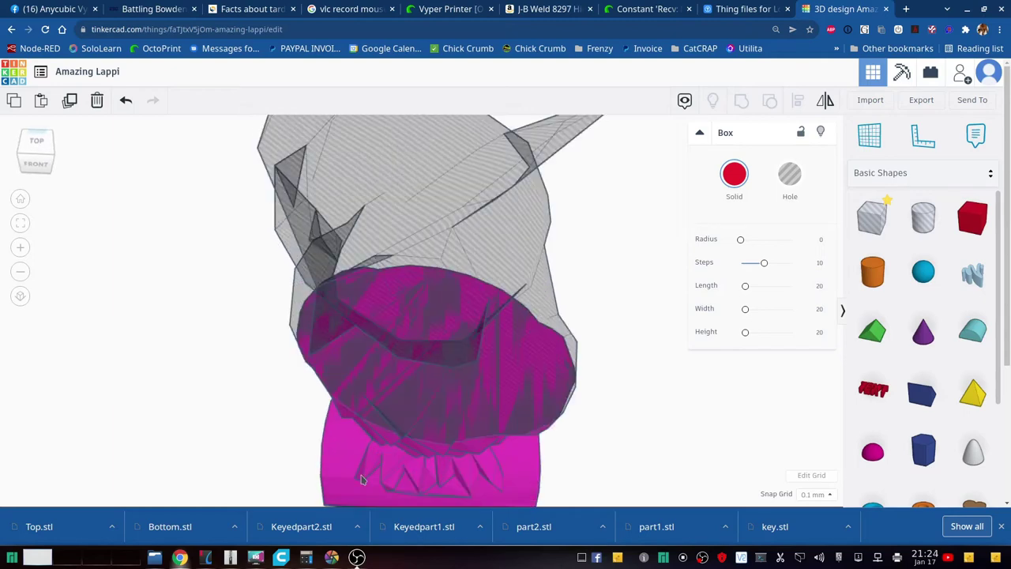
scroll(387, 411, up, 6)
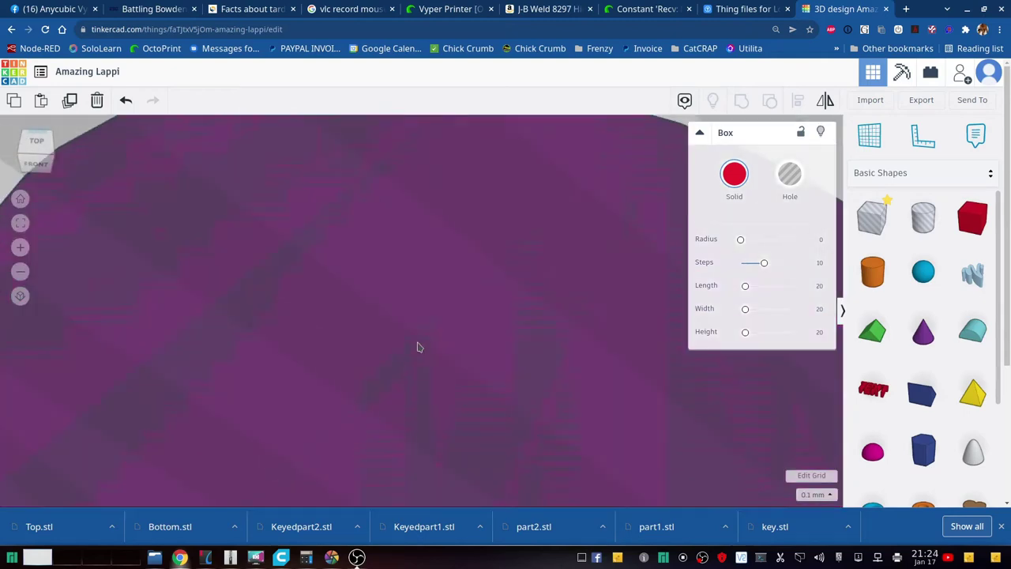
scroll(442, 305, down, 5)
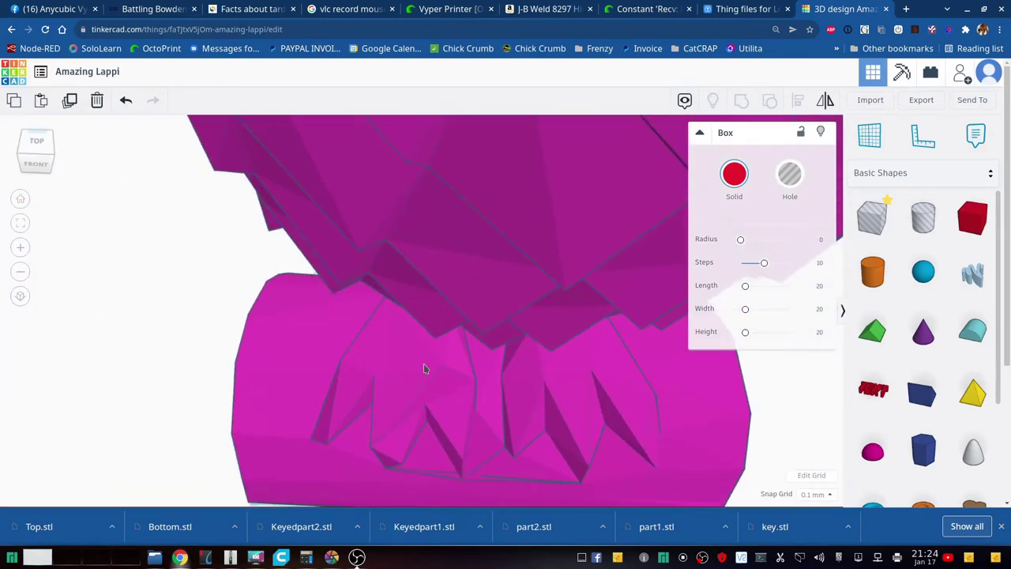
scroll(436, 274, down, 2)
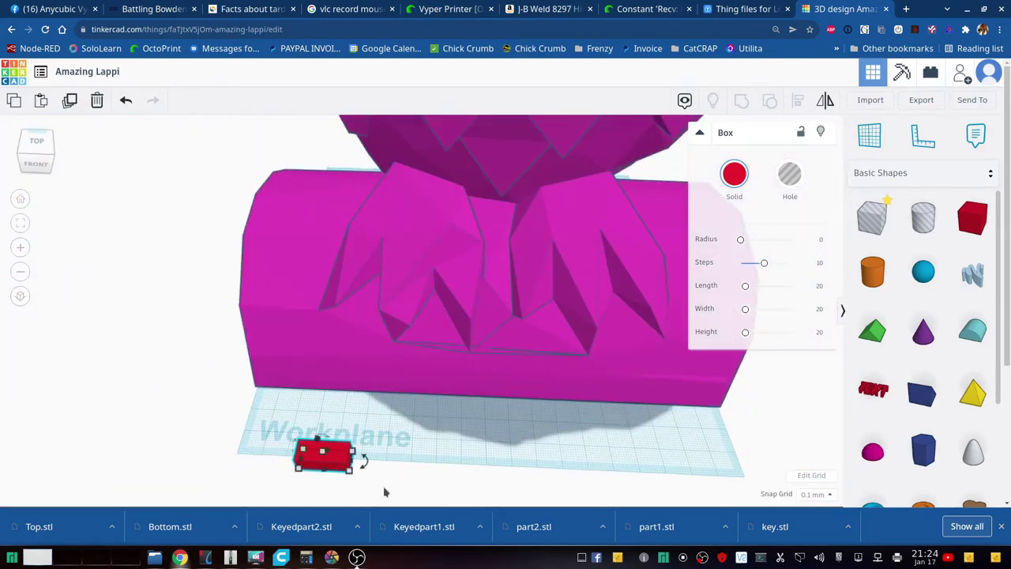
click(347, 458)
drag(365, 462, 580, 481)
- Raise the red bar to an elevation of 200 and orbit to locate it
right_drag(628, 478, 485, 488)
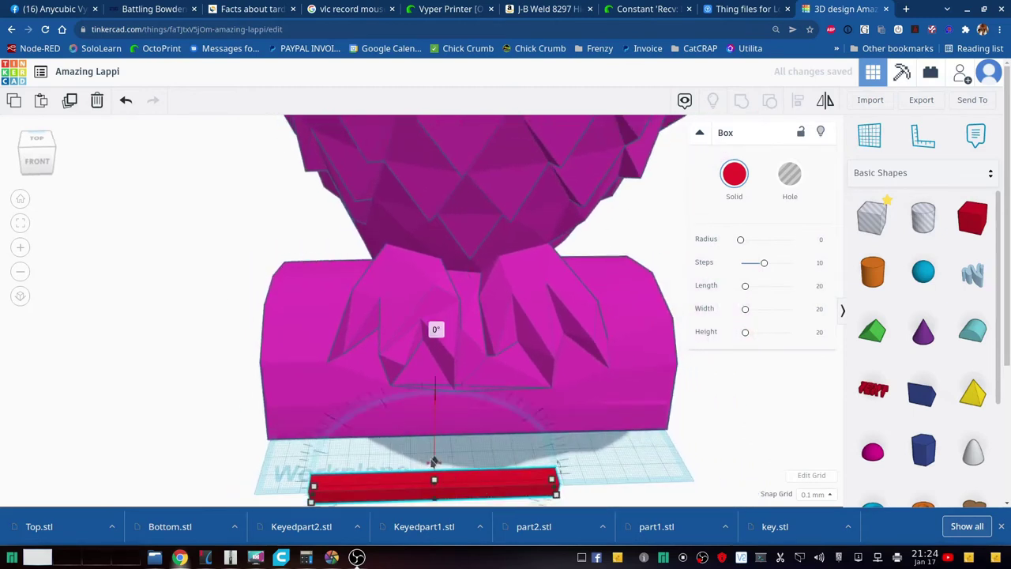
drag(434, 460, 436, 455)
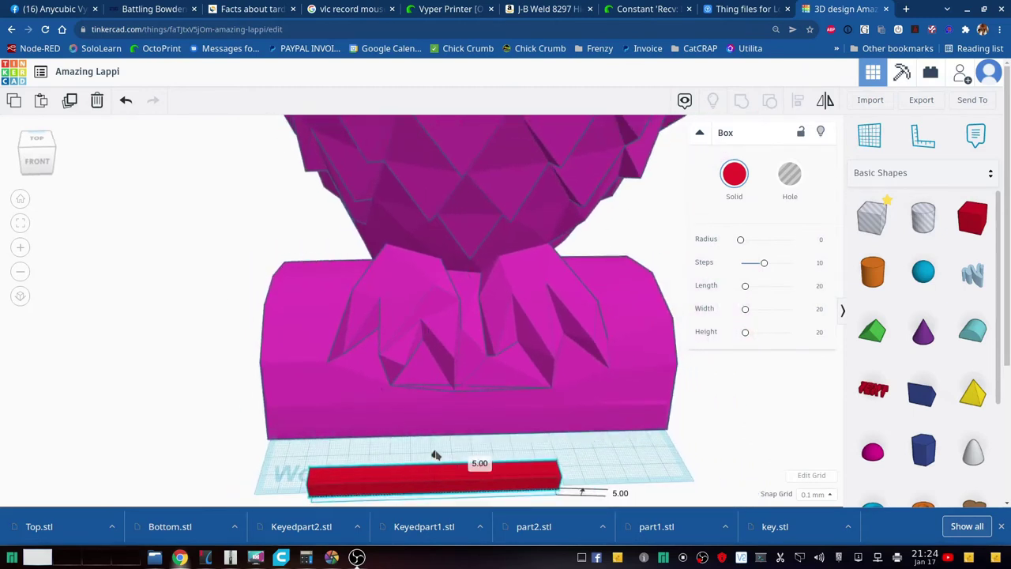
click(477, 462)
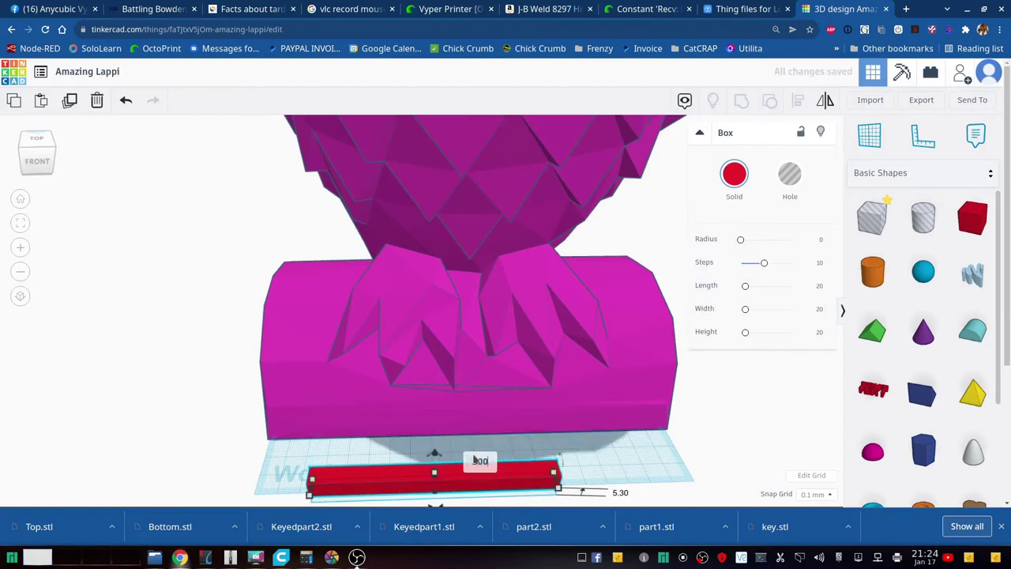
text(200)
key(Return)
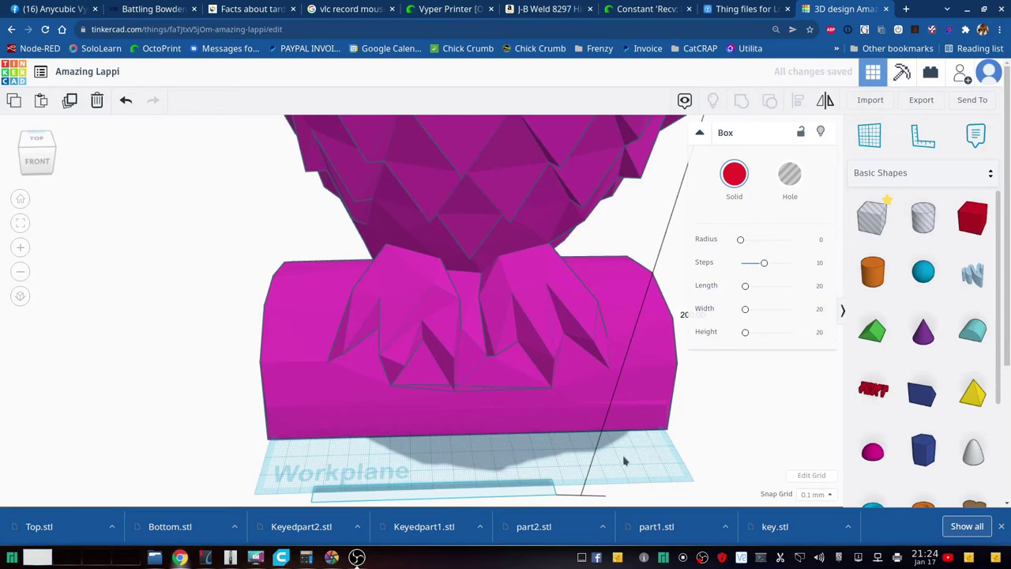
right_drag(609, 464, 603, 346)
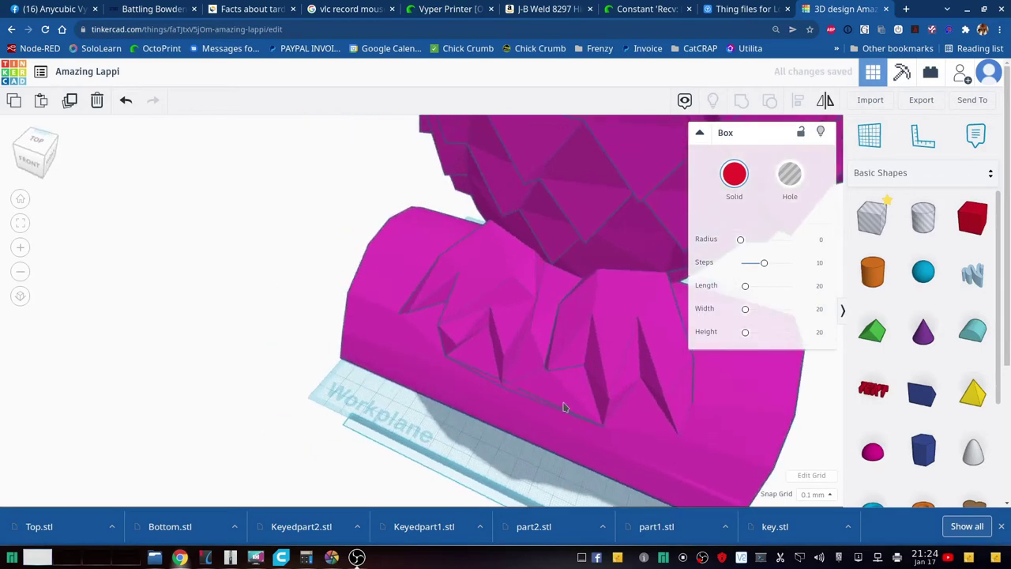
right_drag(552, 424, 748, 472)
- Drag the red bar down into the owl's body and shift it slightly on the cut face
scroll(608, 463, up, 5)
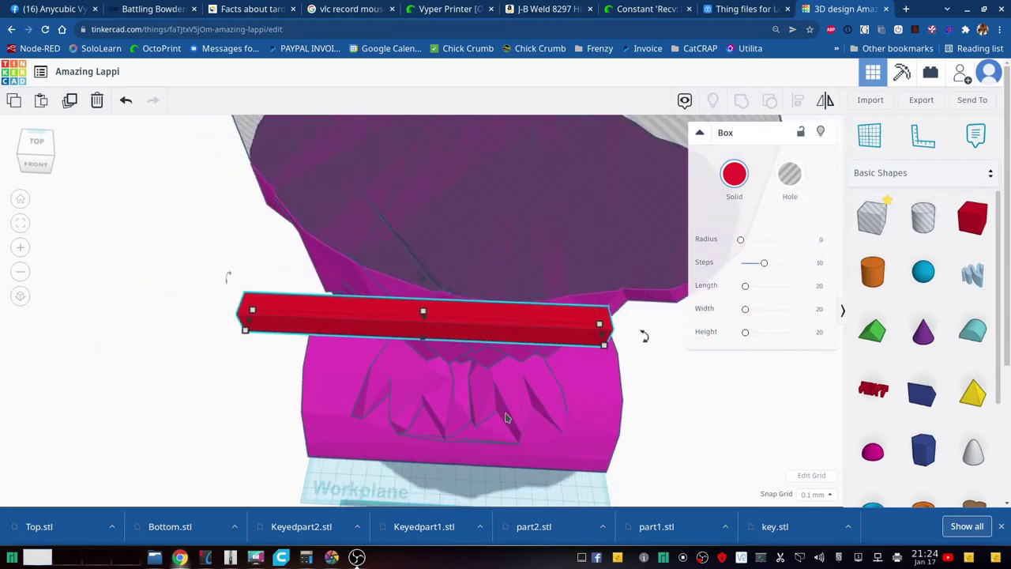
scroll(507, 418, down, 5)
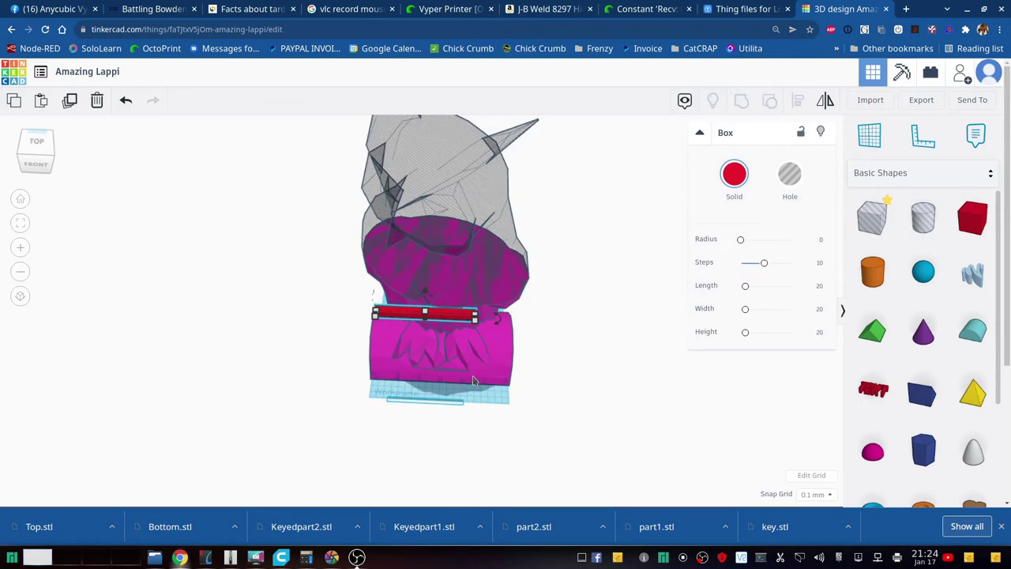
scroll(474, 381, up, 5)
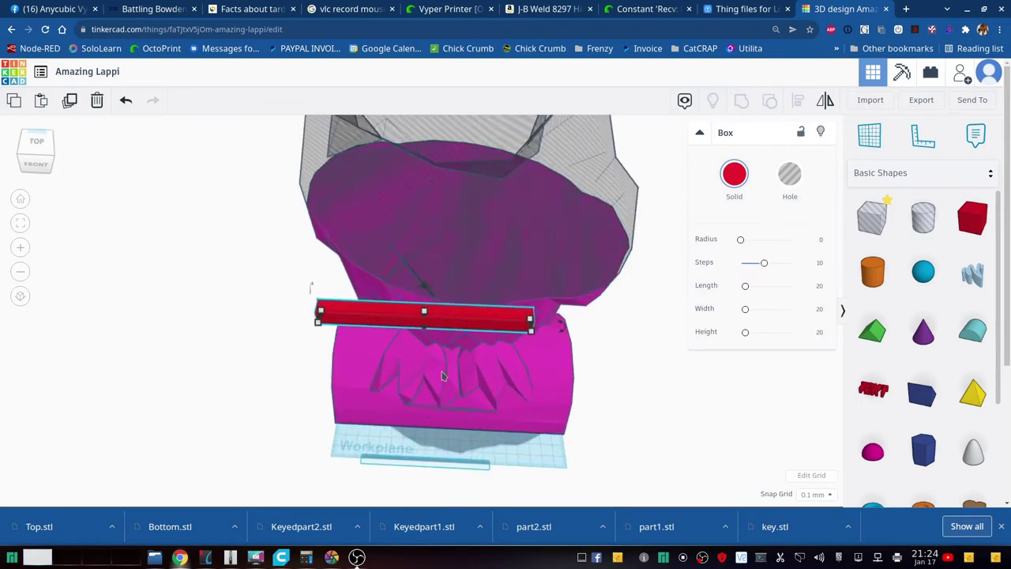
drag(451, 320, 479, 228)
right_drag(637, 307, 624, 330)
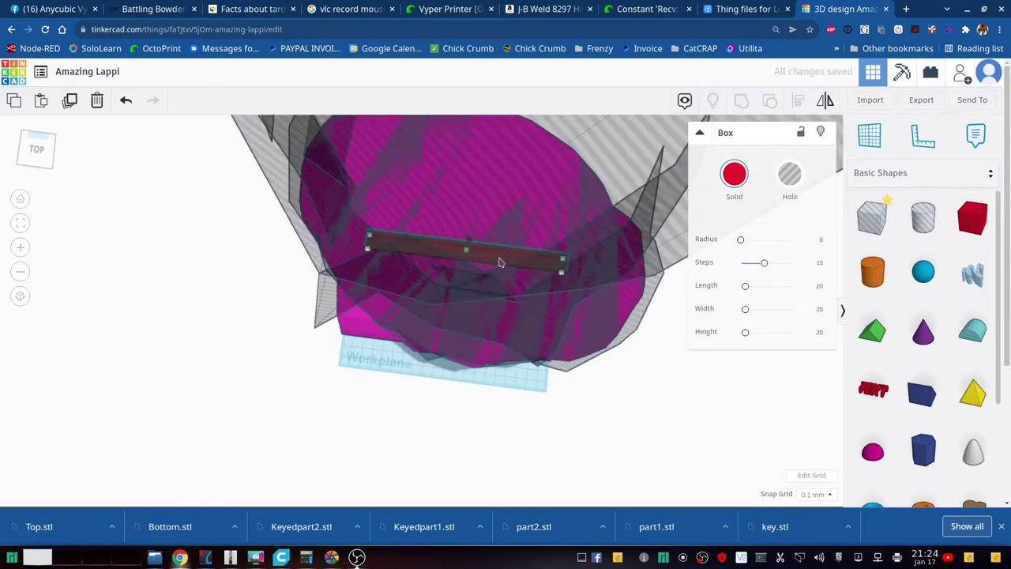
drag(499, 262, 499, 251)
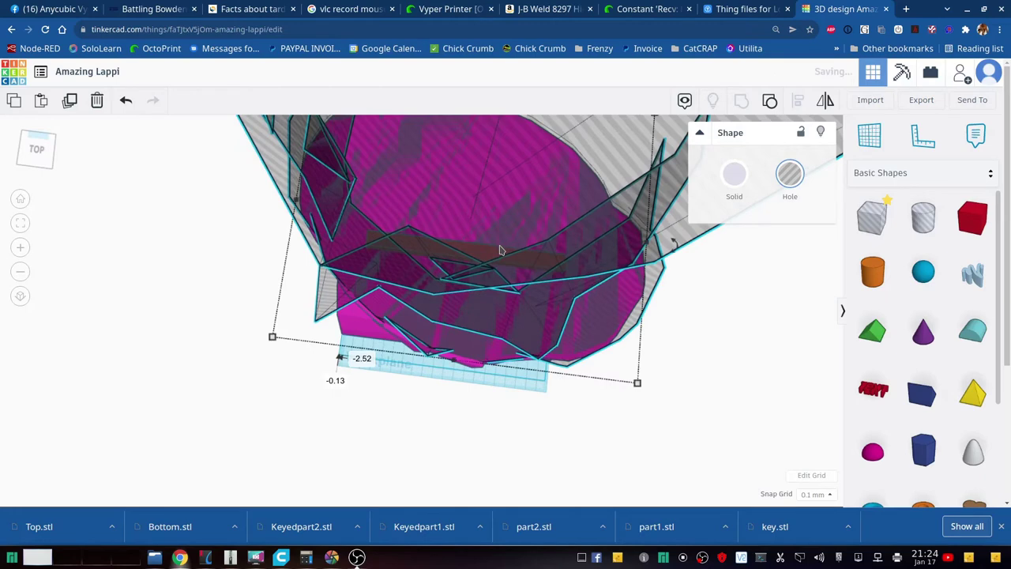
- Undo the accidental moves to return the striped cutting shape to its original position
key(ctrl+z)
key(ctrl+z)
key(ctrl+z)
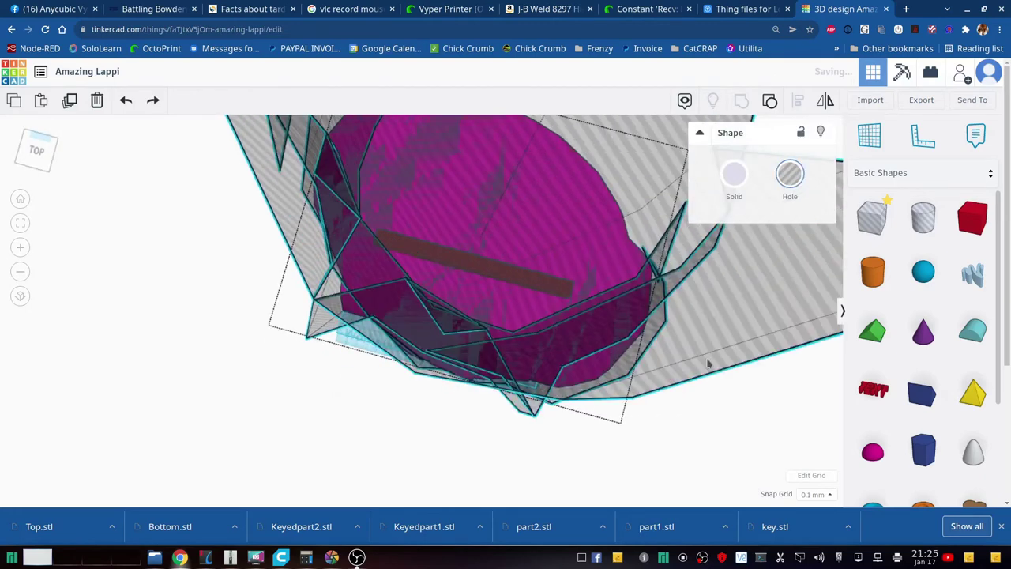
key(ctrl+z)
key(ctrl+z)
key(ctrl+z)
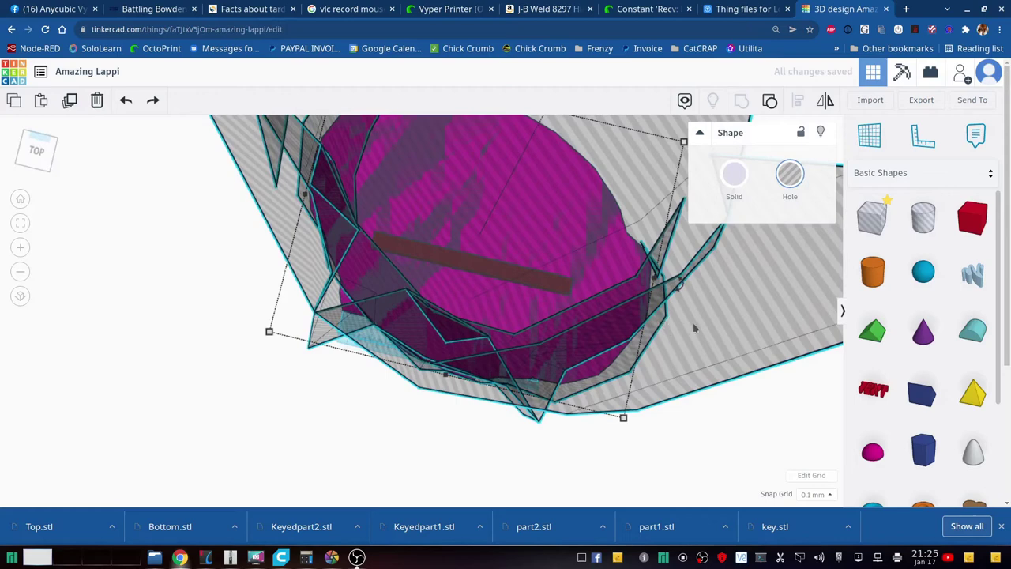
drag(702, 327, 238, 134)
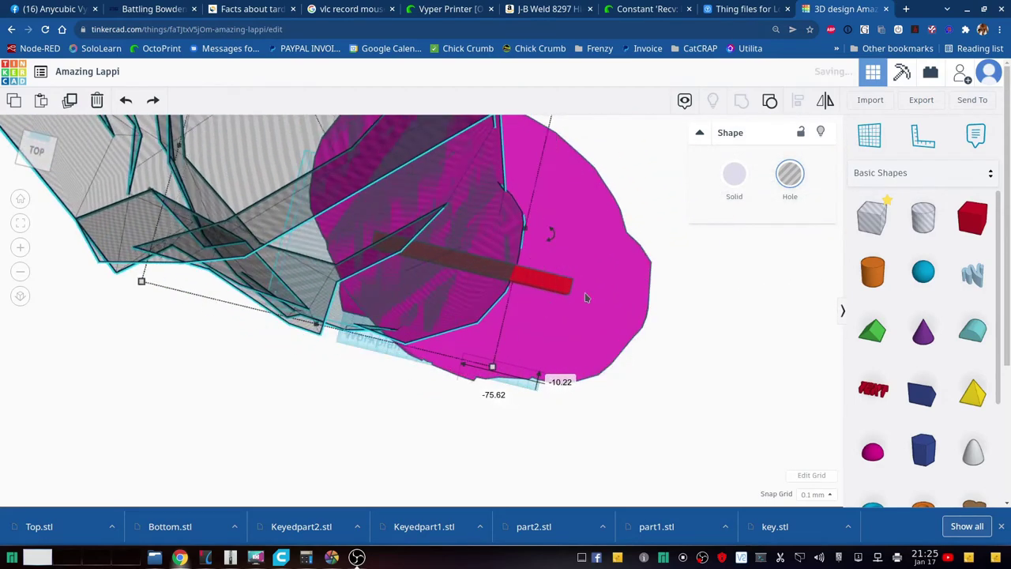
click(555, 289)
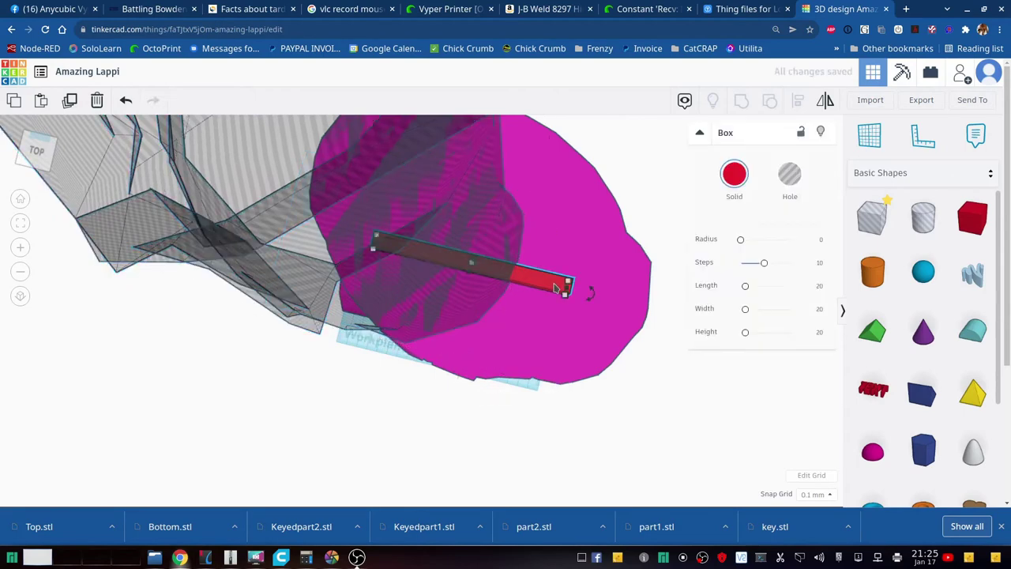
mouse_move(714, 289)
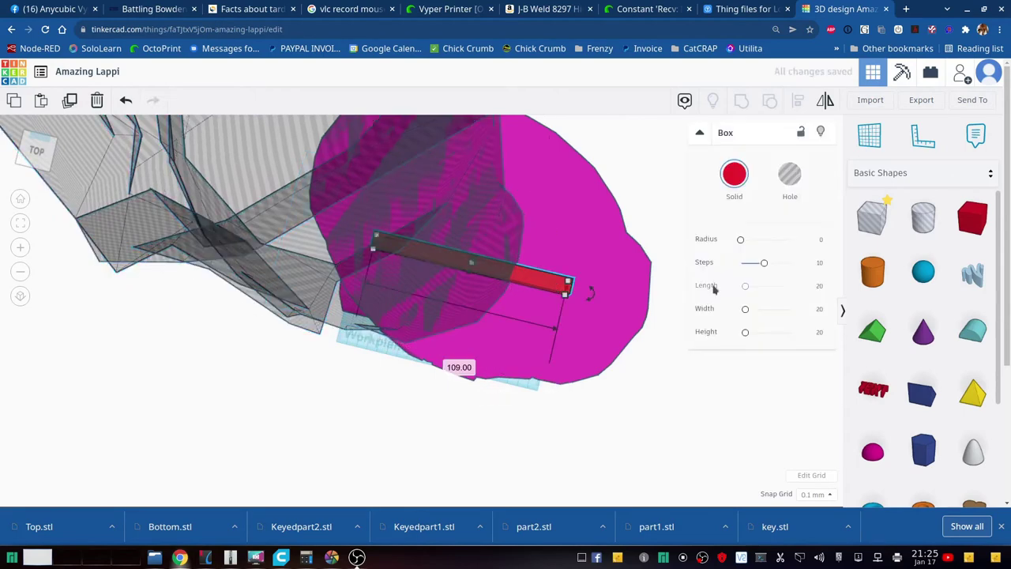
key(ctrl+z)
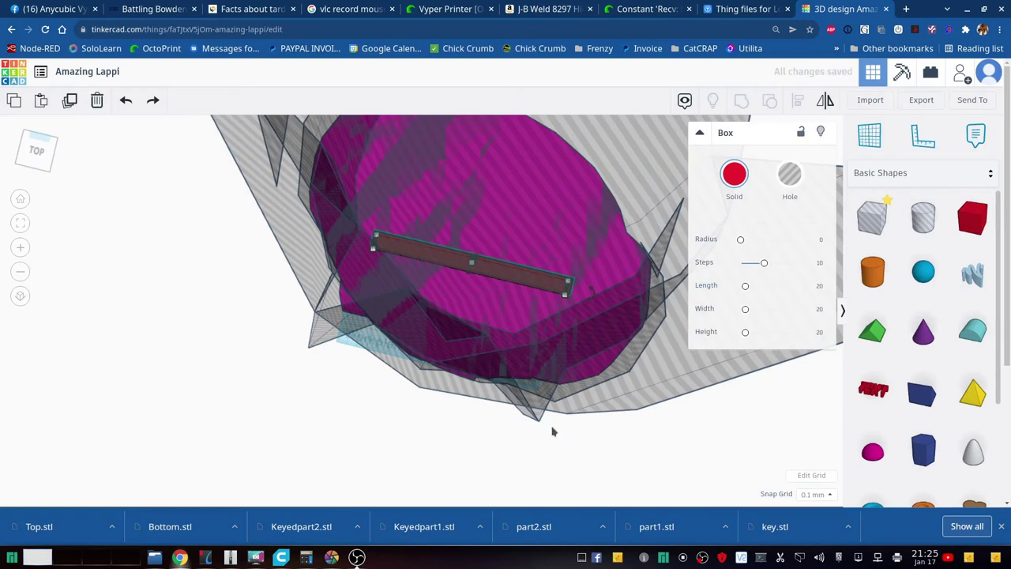
- Set Snap Grid to 1.0 mm and nudge the red bar five steps across the cut face
click(816, 493)
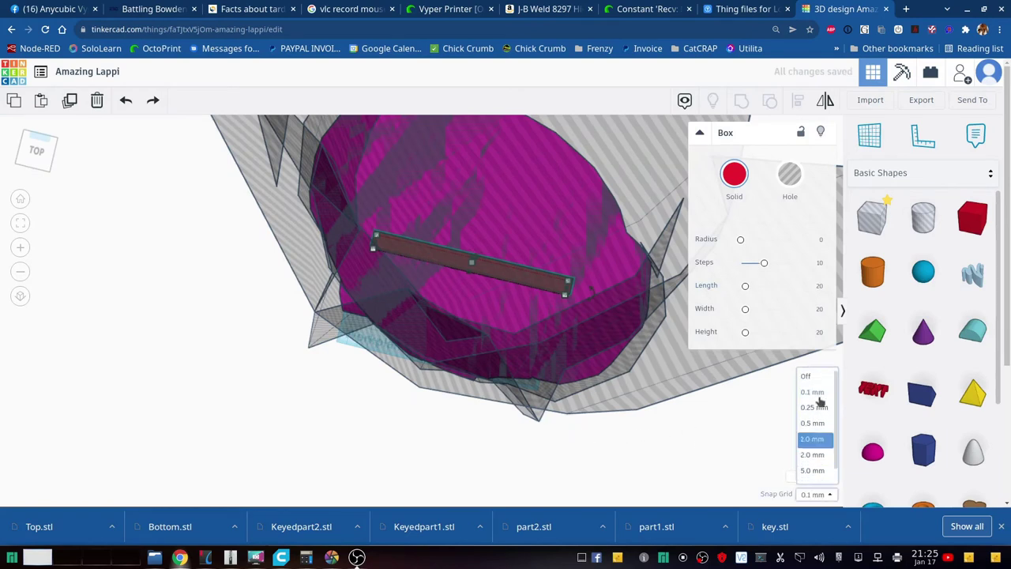
click(814, 438)
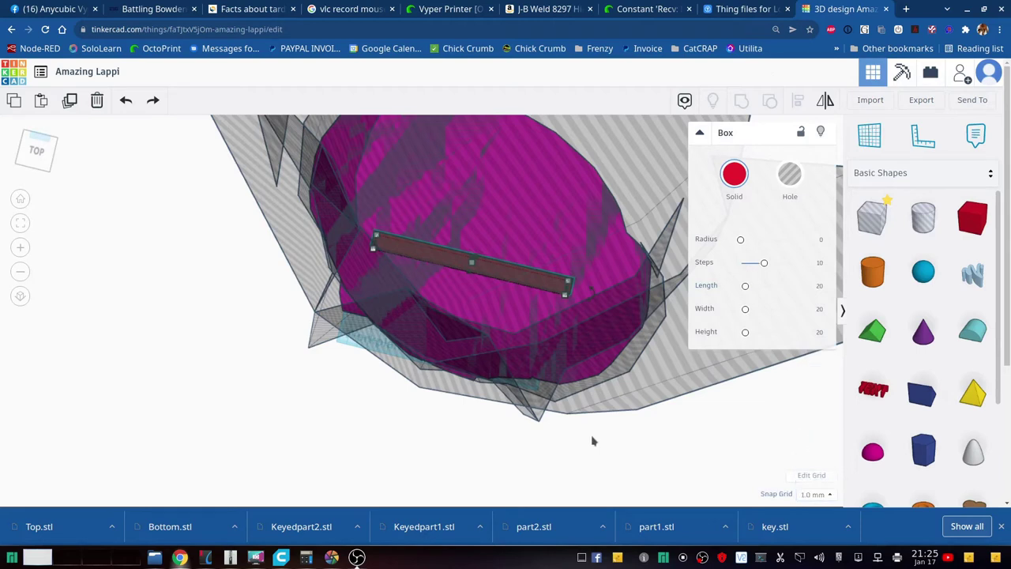
key(Up)
key(Up)
key(Up)
key(Up)
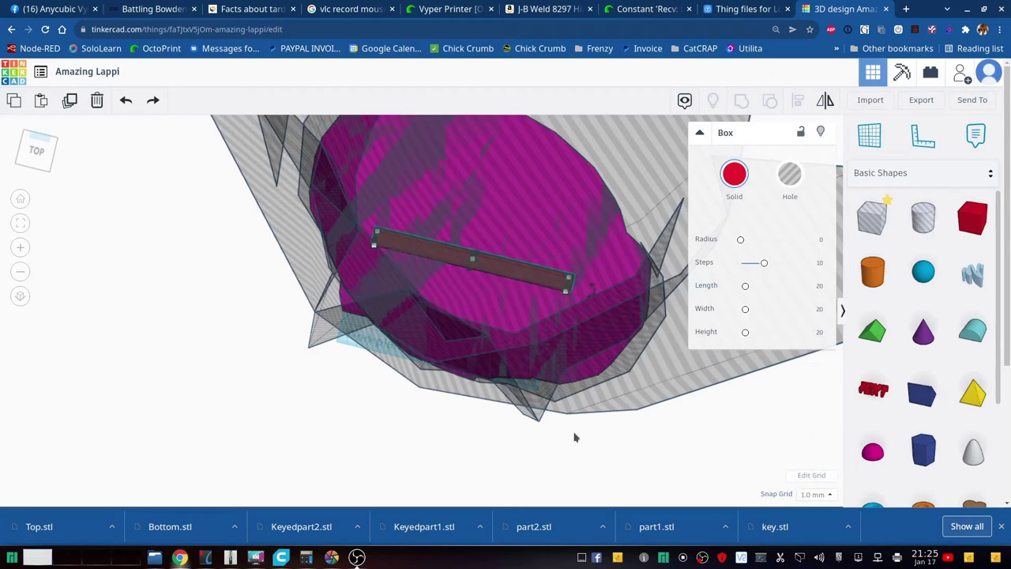
key(Up)
key(Up)
key(Up)
key(Up)
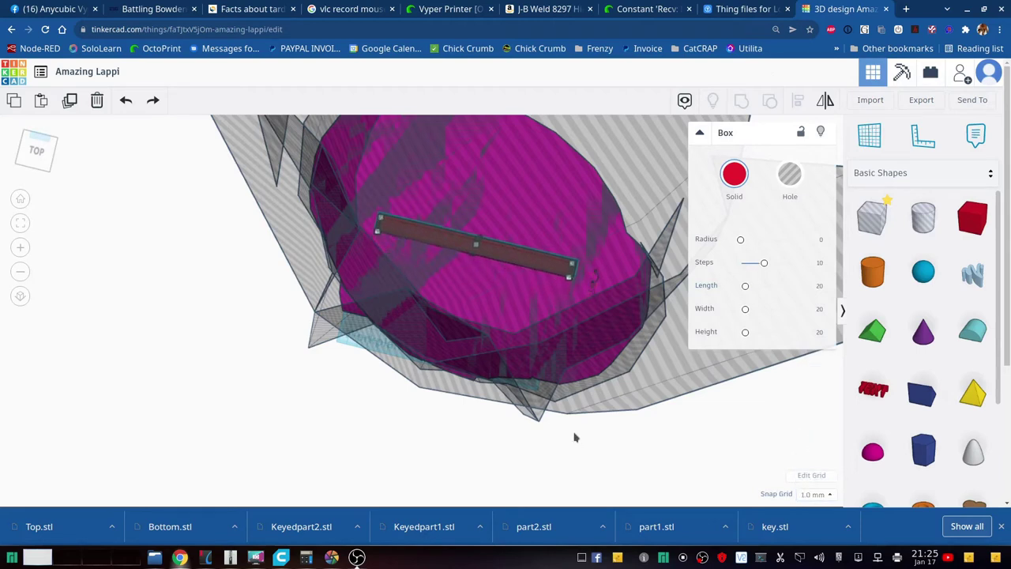
key(Up)
key(Up)
key(Up)
key(Up)
key(Up)
key(Up)
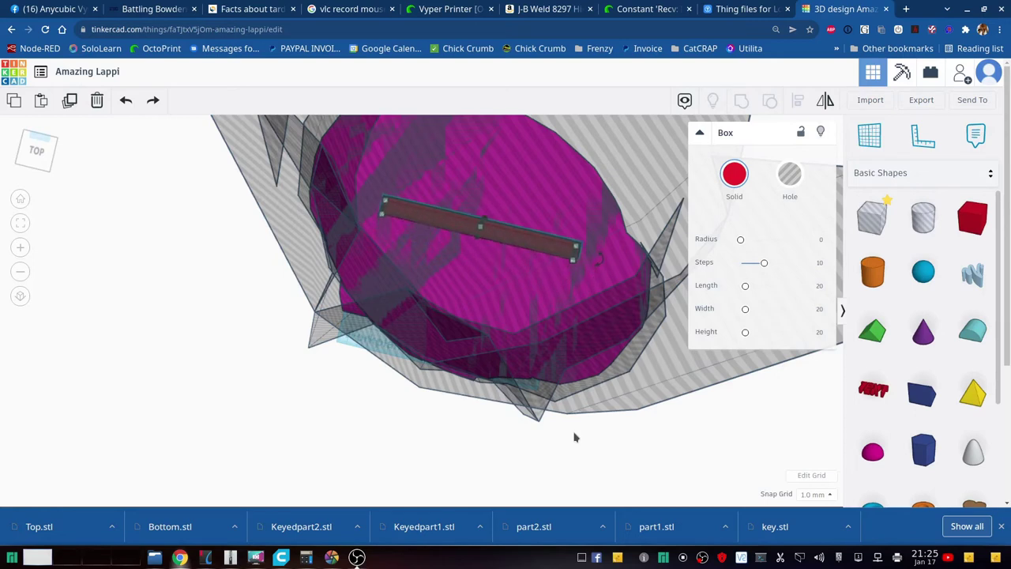
key(Up)
key(Up)
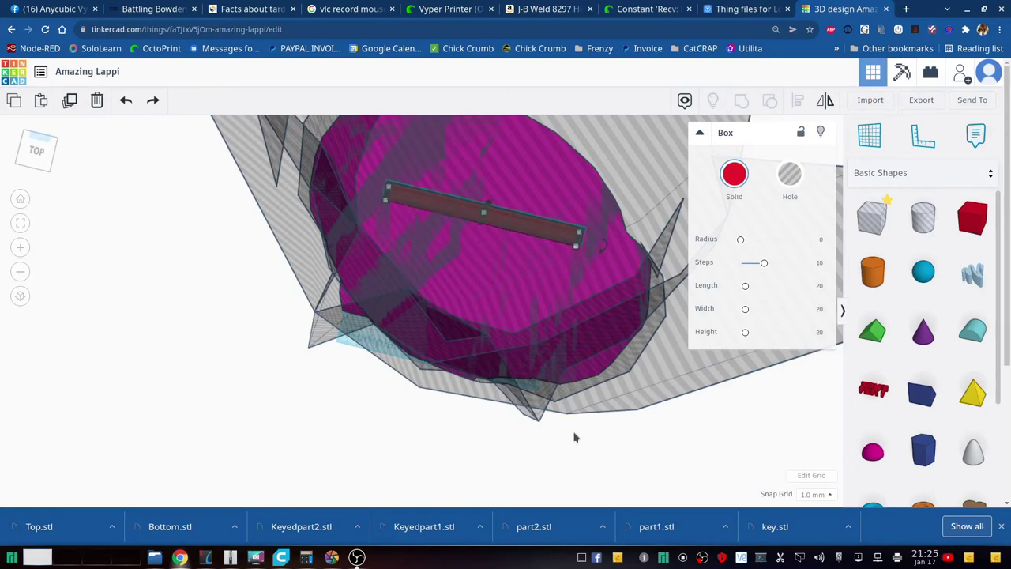
key(Up)
key(Up)
key(Up)
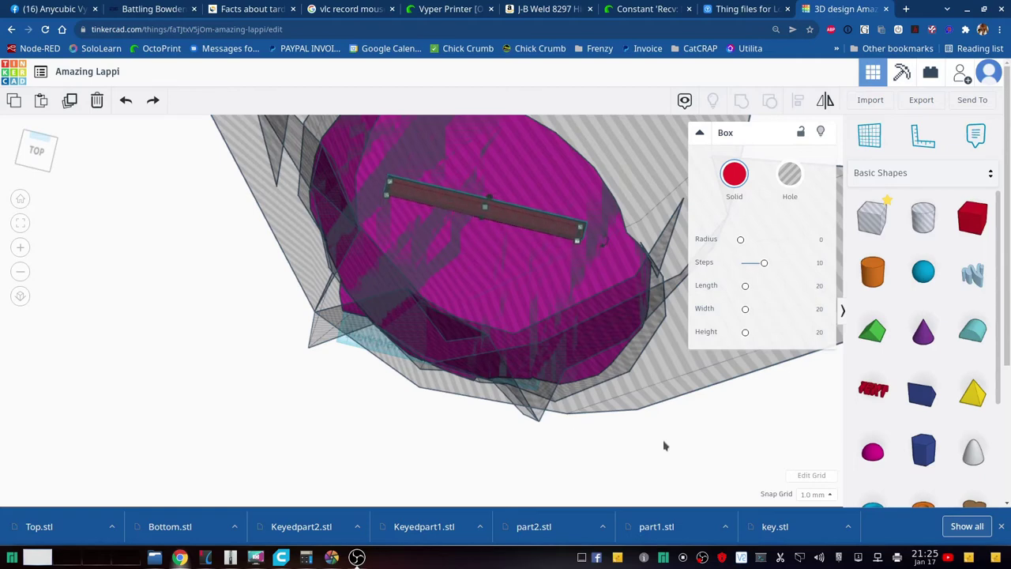
- Switch to an orthographic right-side view and zoom in on the key box
right_drag(665, 447, 466, 351)
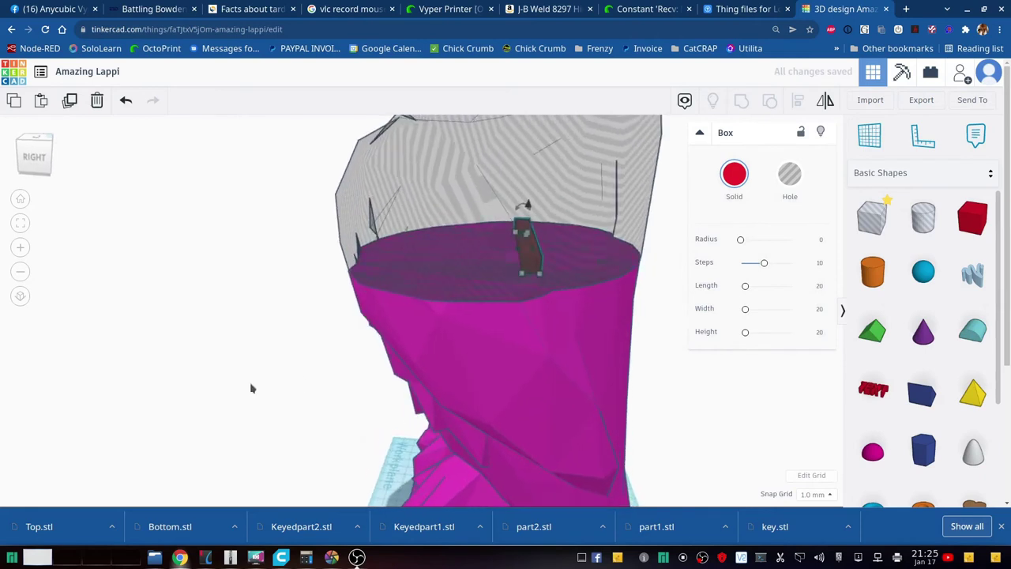
click(20, 297)
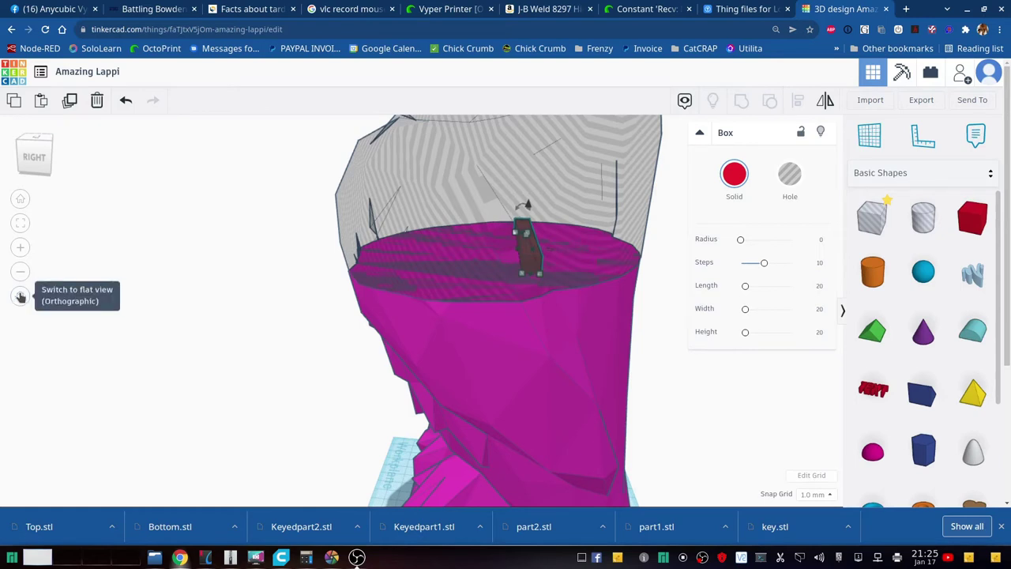
click(20, 296)
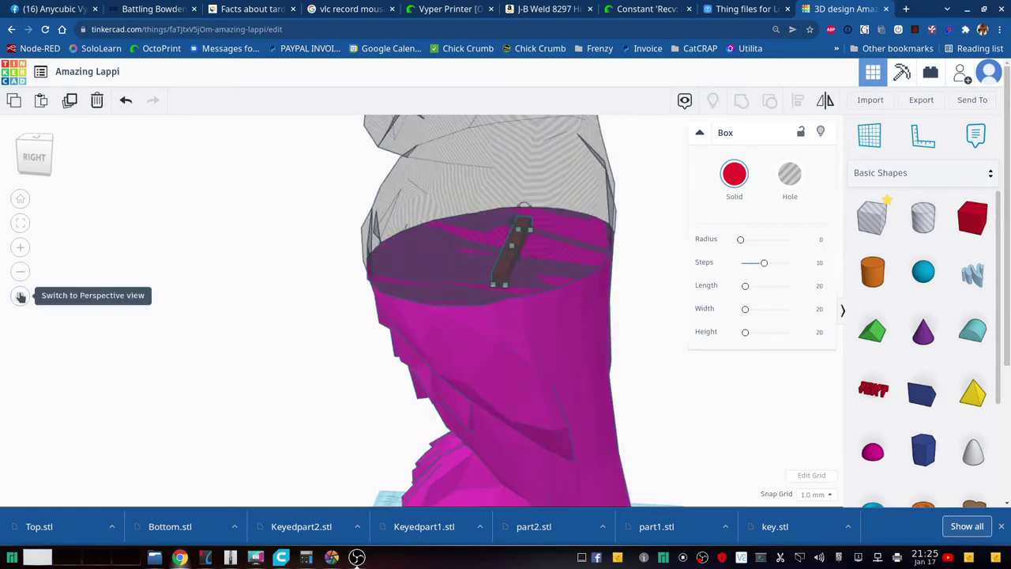
click(35, 160)
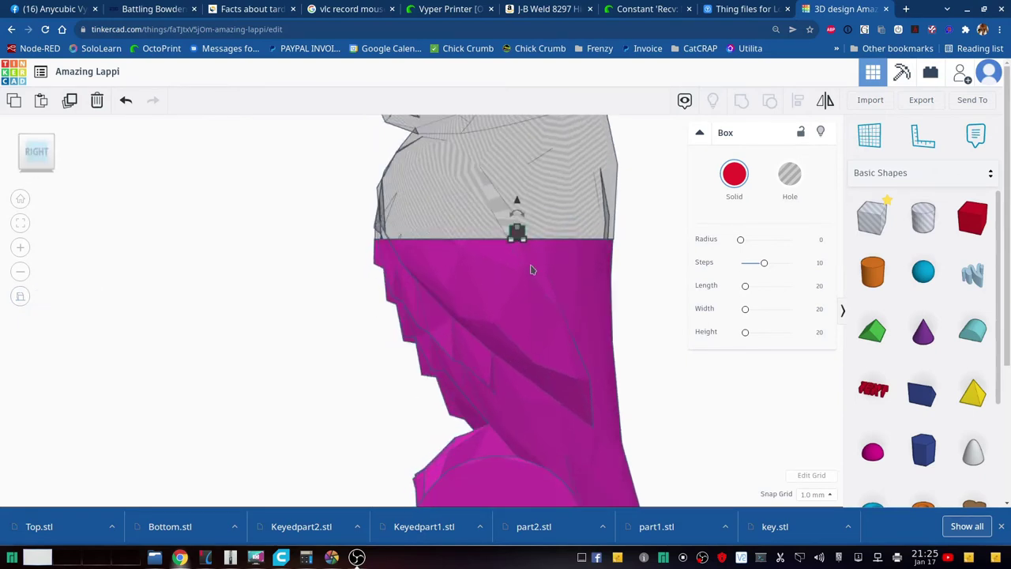
scroll(531, 267, up, 5)
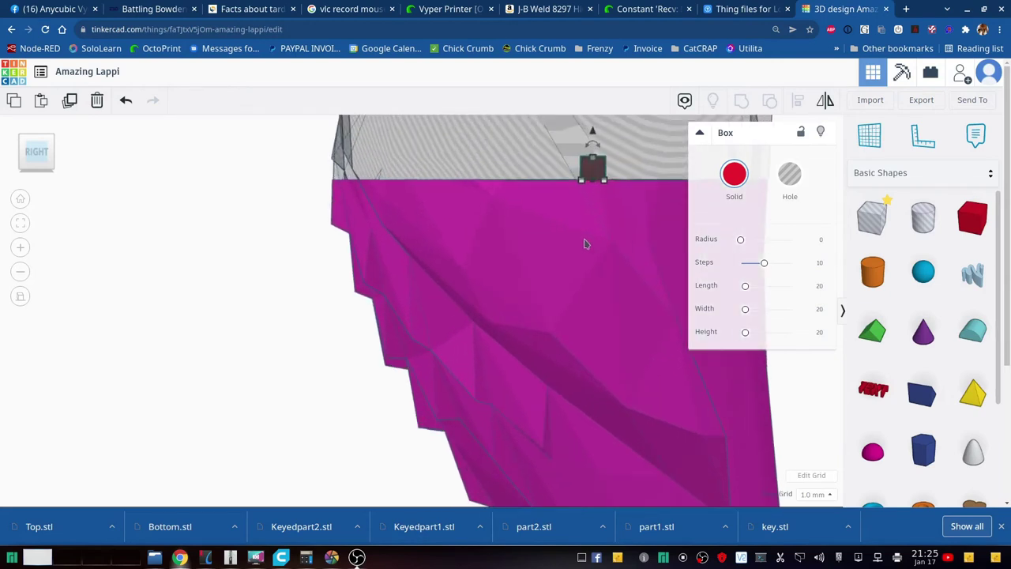
right_drag(578, 245, 328, 395)
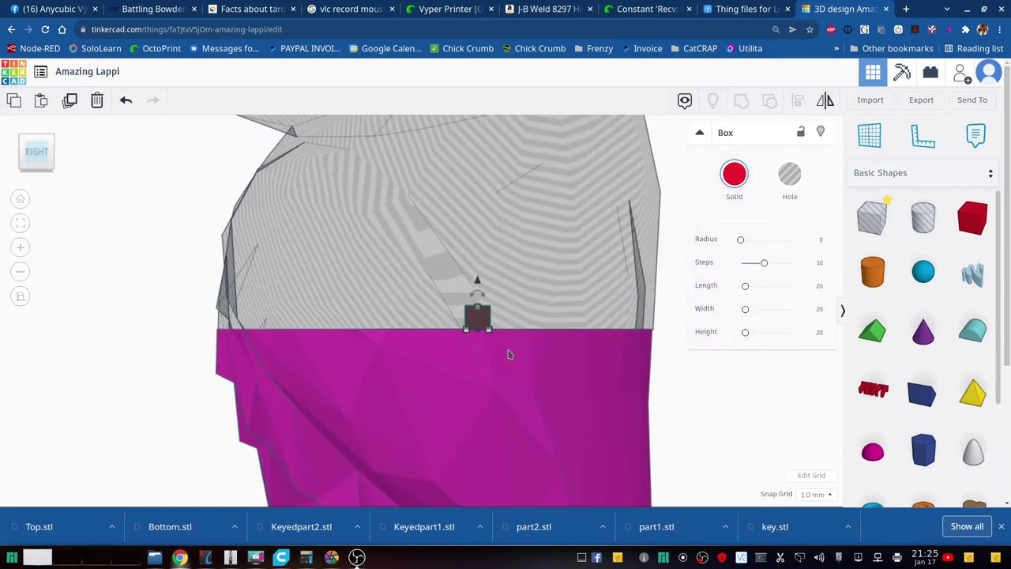
scroll(508, 352, up, 3)
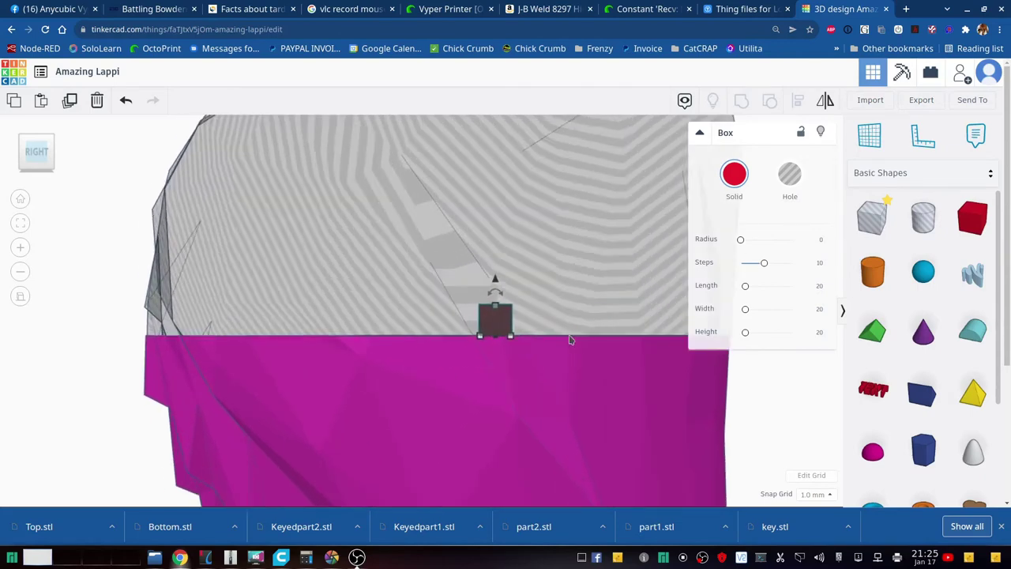
scroll(571, 340, up, 4)
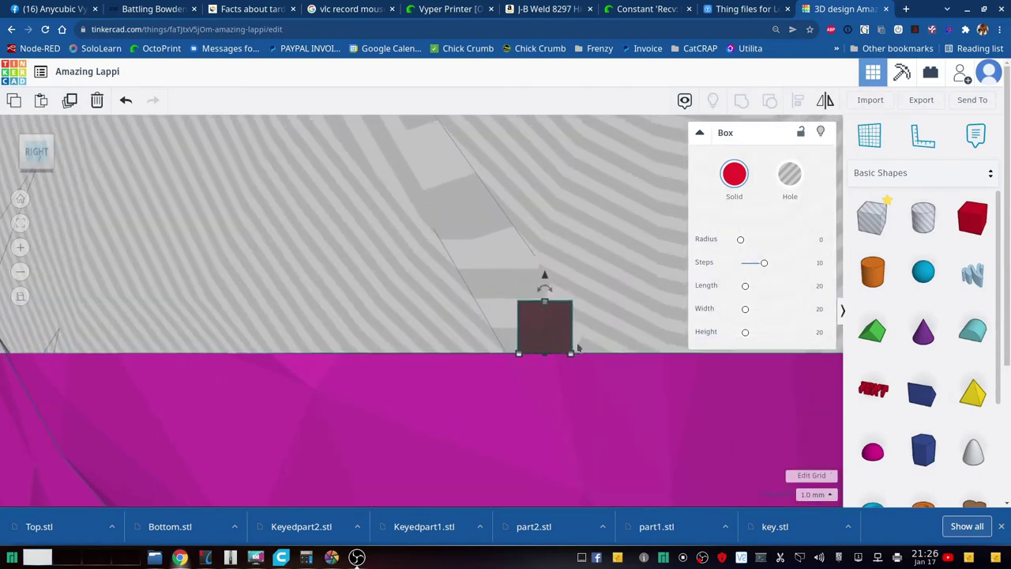
- Rotate the key box 45° about its vertical axis into a diamond
drag(557, 293, 556, 293)
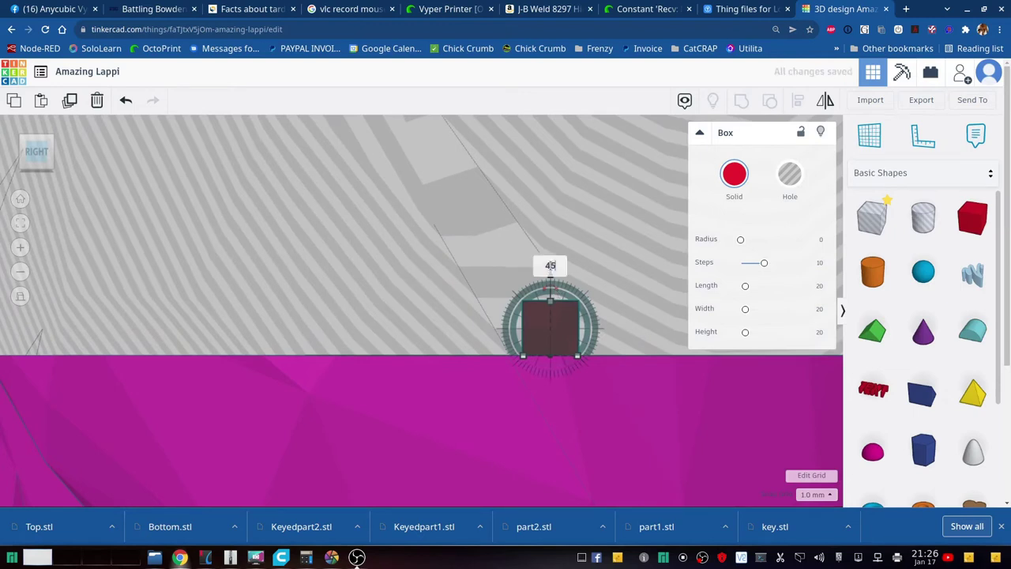
click(551, 266)
text(45)
key(Return)
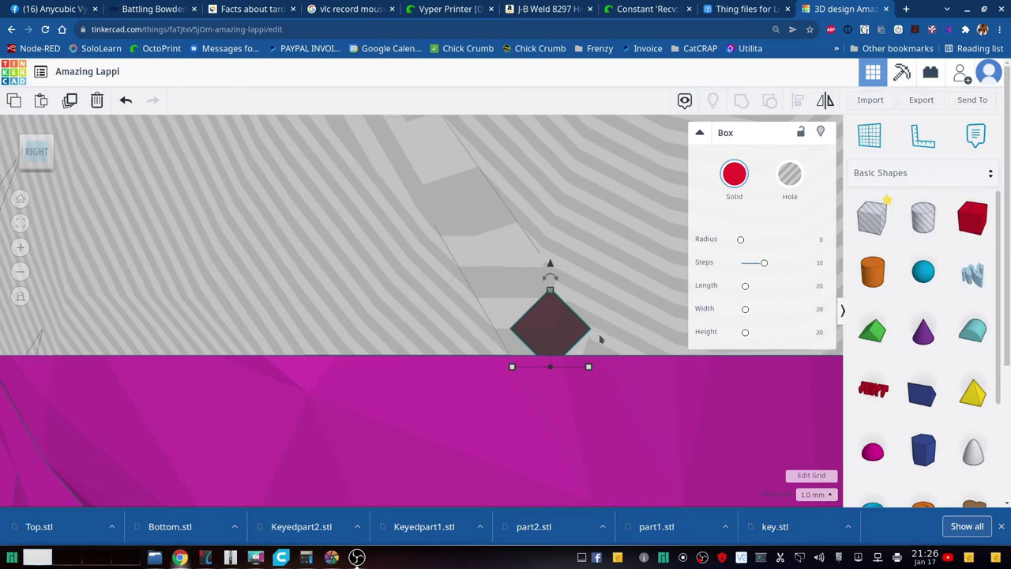
- Lower the diamond box, switch Snap Grid to 0.1 mm, and fine-tune its height to -0.60
scroll(601, 340, up, 4)
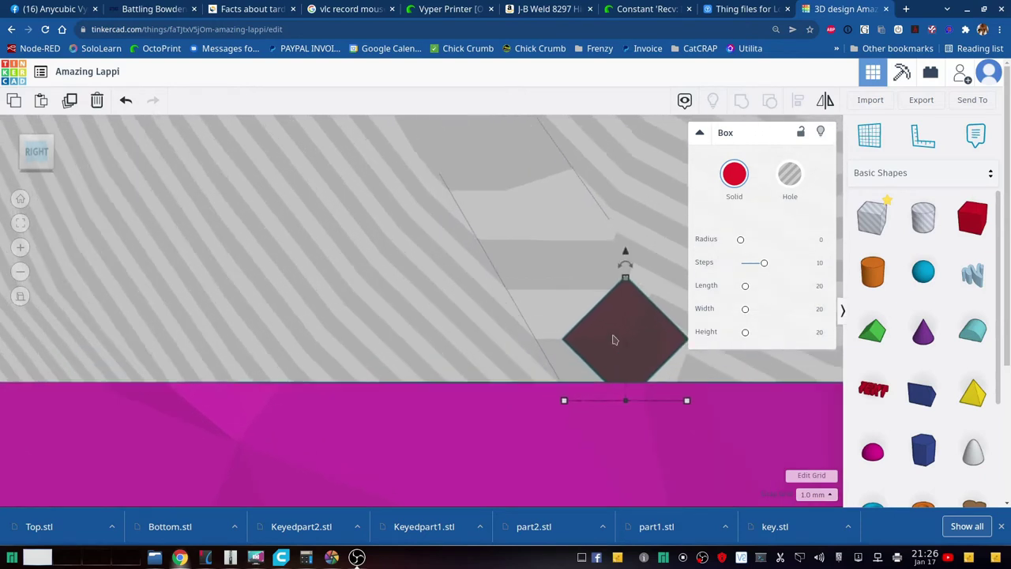
scroll(553, 341, up, 3)
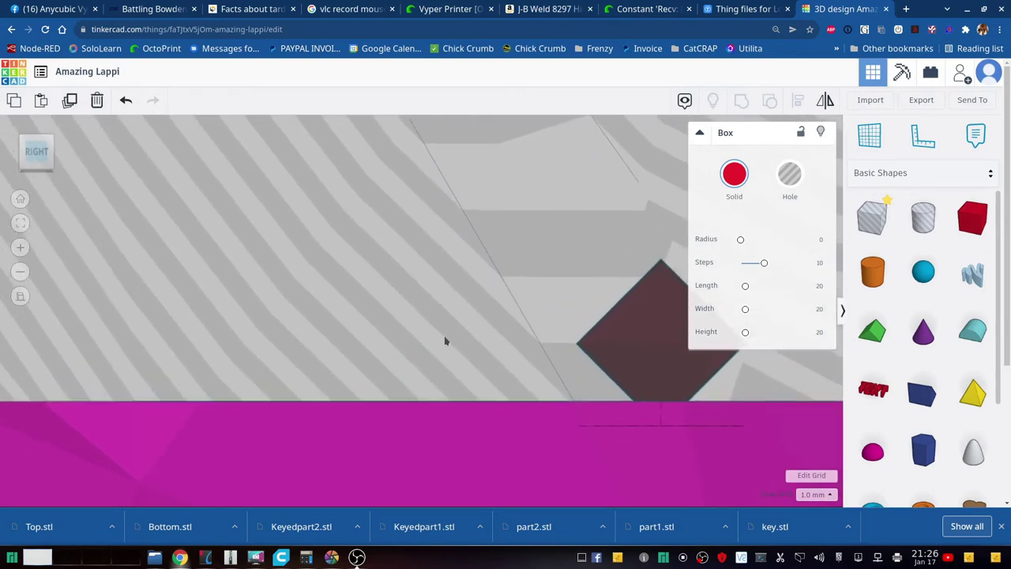
middle_drag(424, 346, 150, 351)
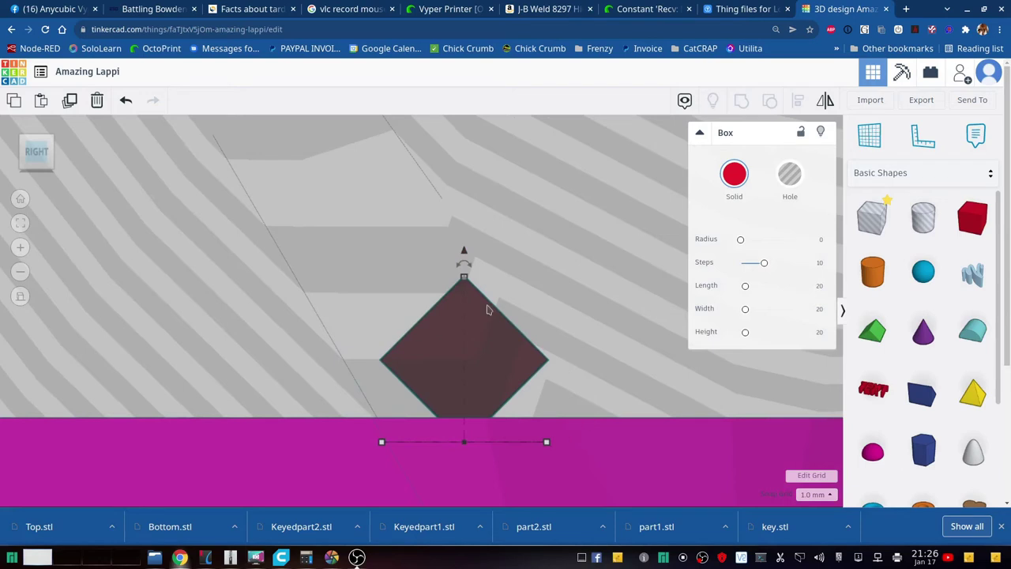
drag(465, 254, 464, 302)
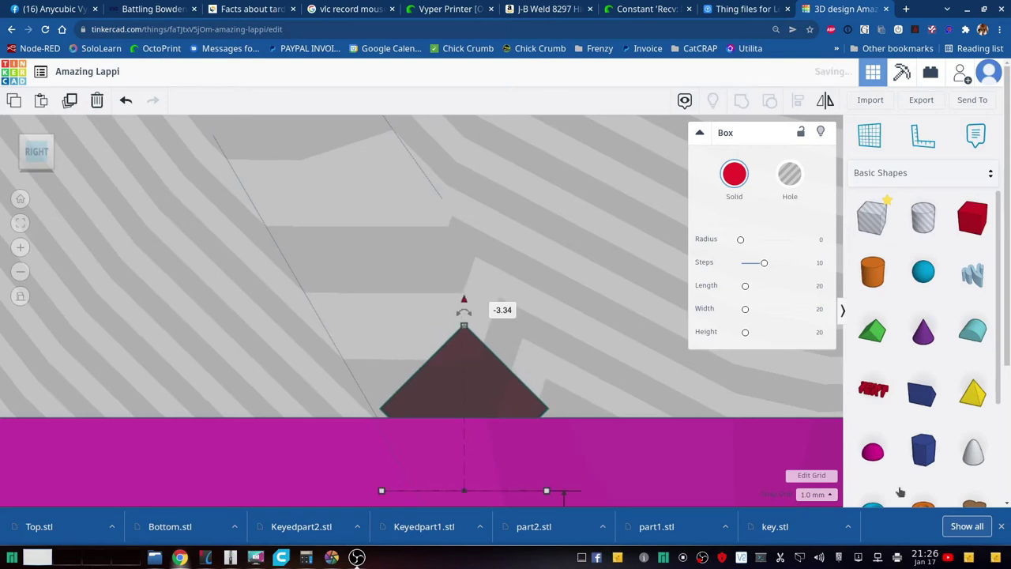
click(831, 495)
click(813, 394)
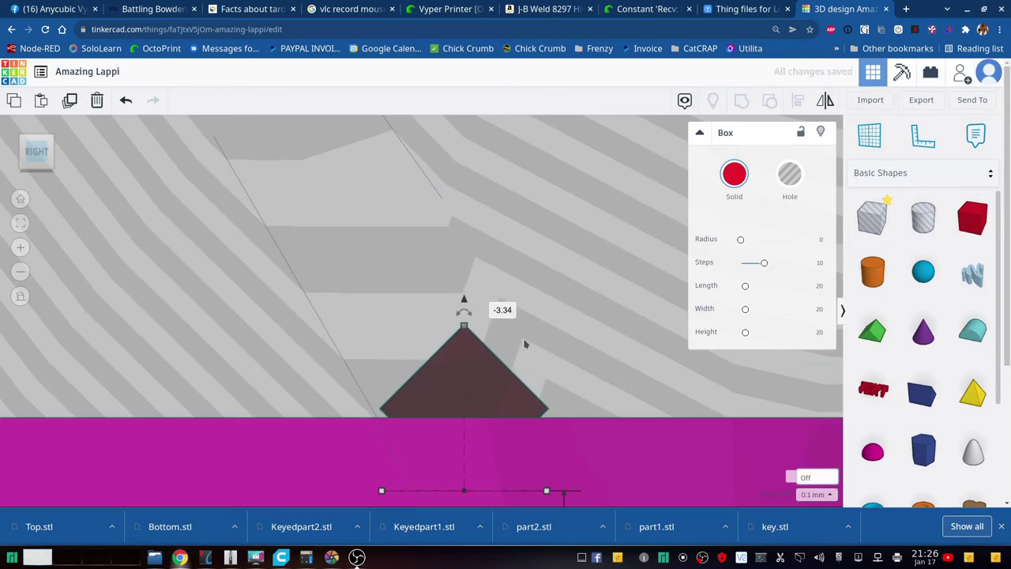
drag(465, 302, 466, 313)
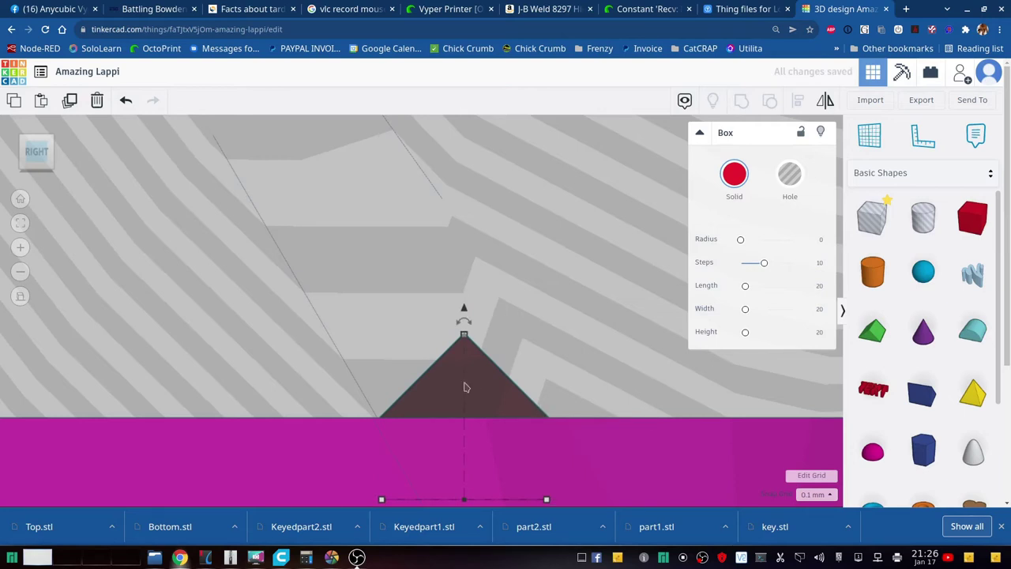
- Make the diamond box a hole and group it with the magenta bottom half
click(792, 182)
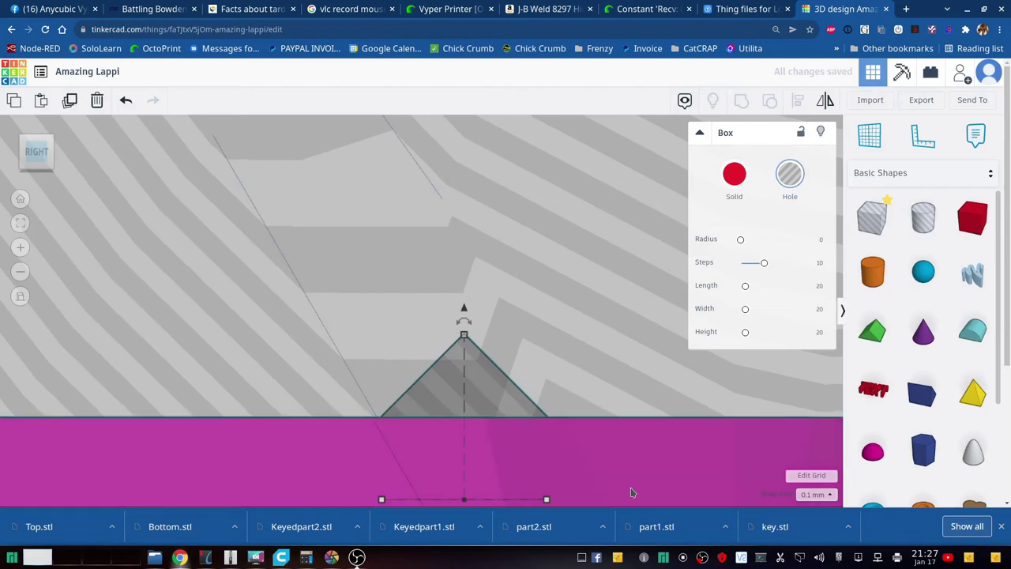
shift+click(652, 454)
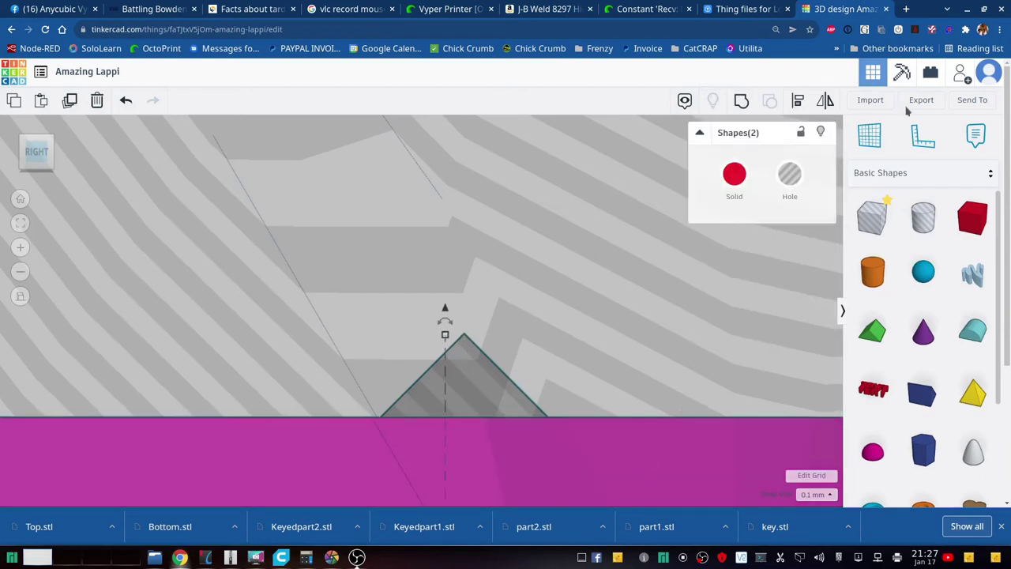
click(742, 107)
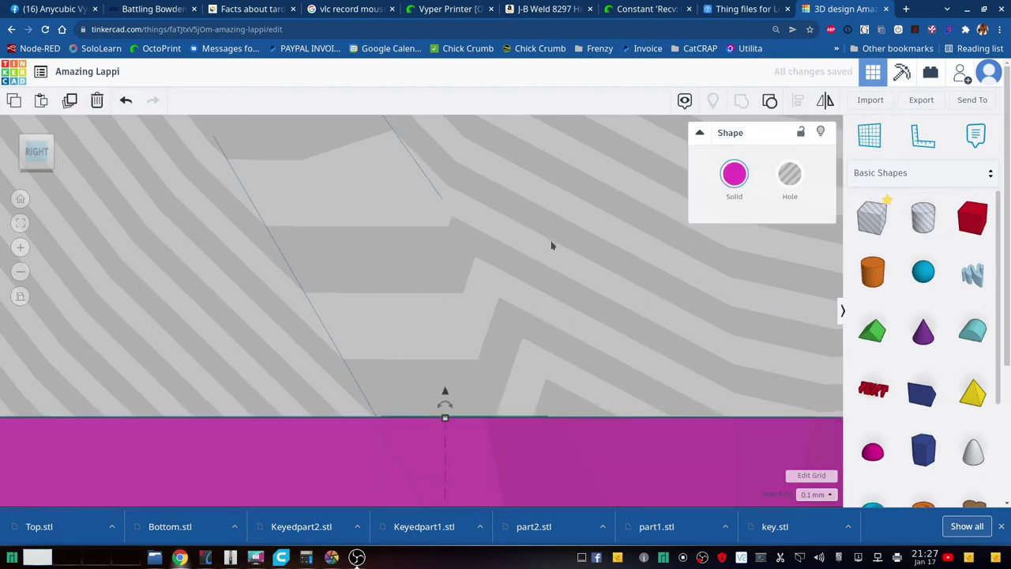
mouse_move(551, 246)
right_down()
mouse_move(551, 318)
mouse_move(549, 264)
mouse_move(554, 274)
right_up()
click(553, 274)
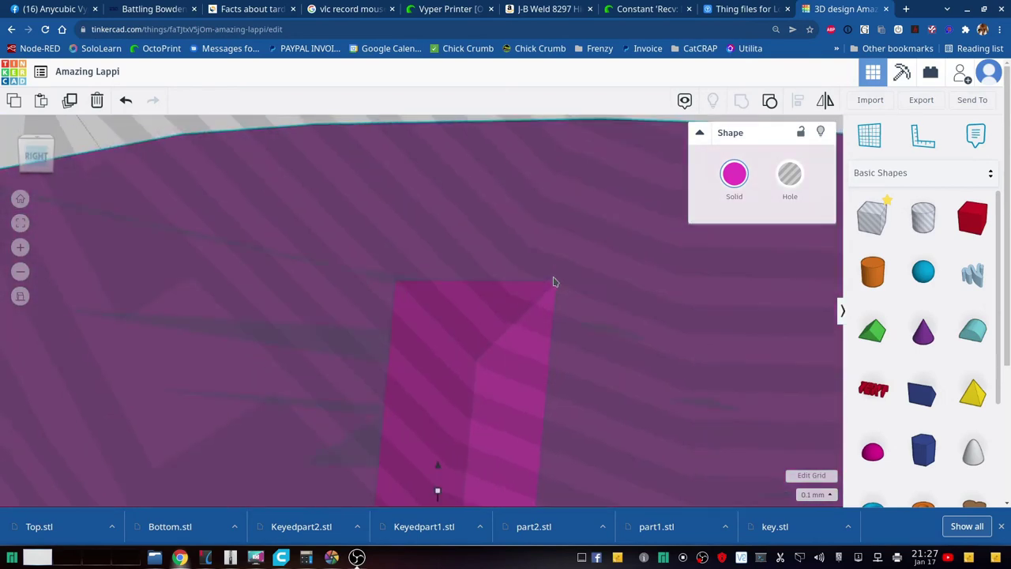
scroll(553, 280, up, 3)
scroll(554, 282, down, 3)
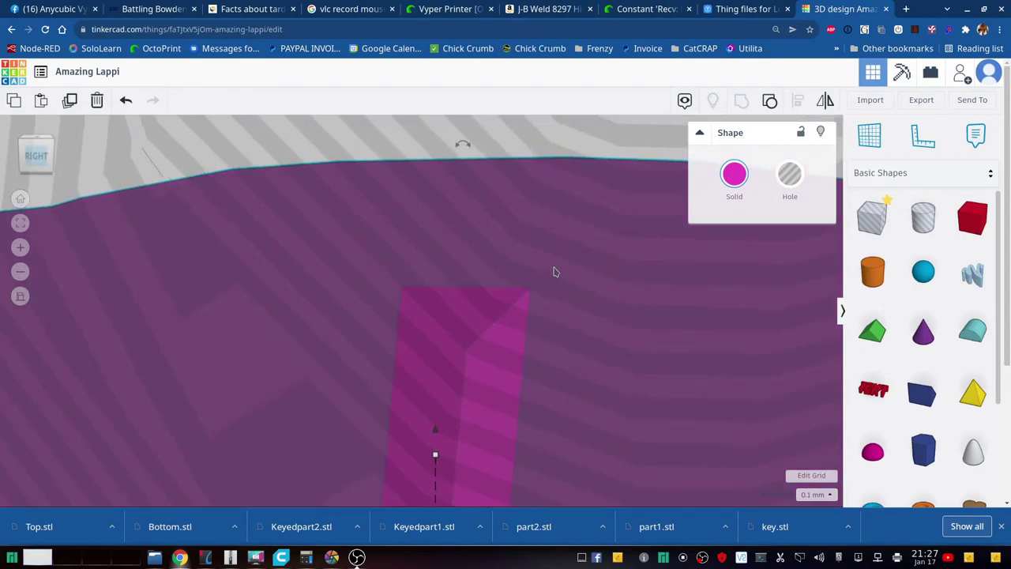
scroll(555, 268, down, 3)
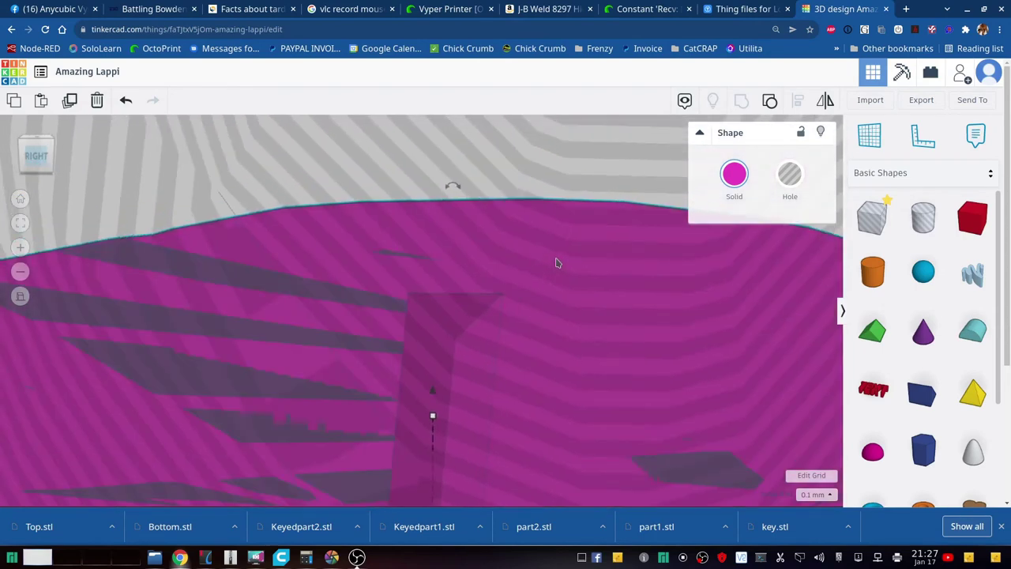
scroll(544, 290, down, 2)
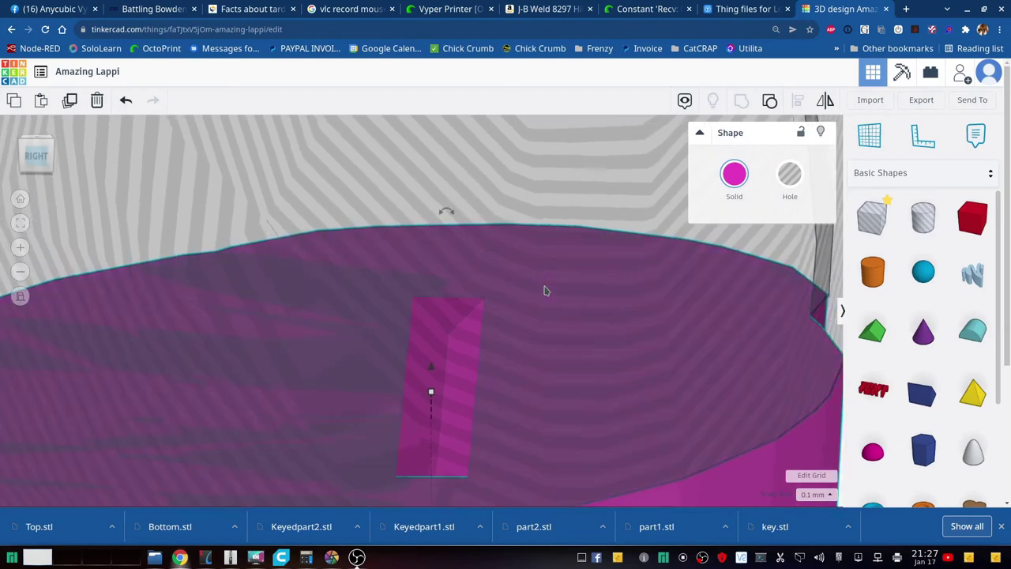
scroll(515, 403, down, 2)
right_drag(517, 406, 545, 404)
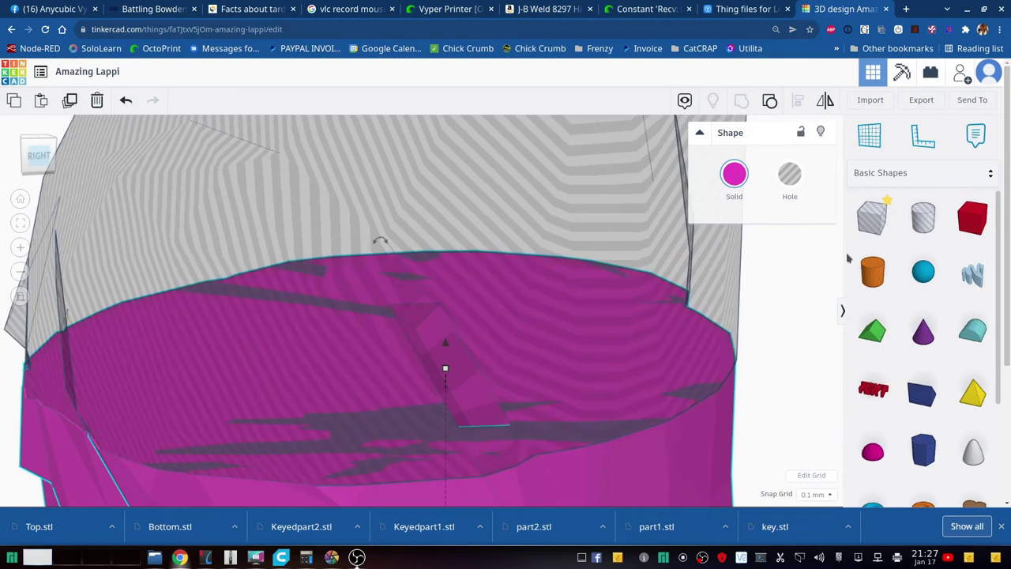
- Export the selected grooved magenta half as an STL named keybottom
click(916, 106)
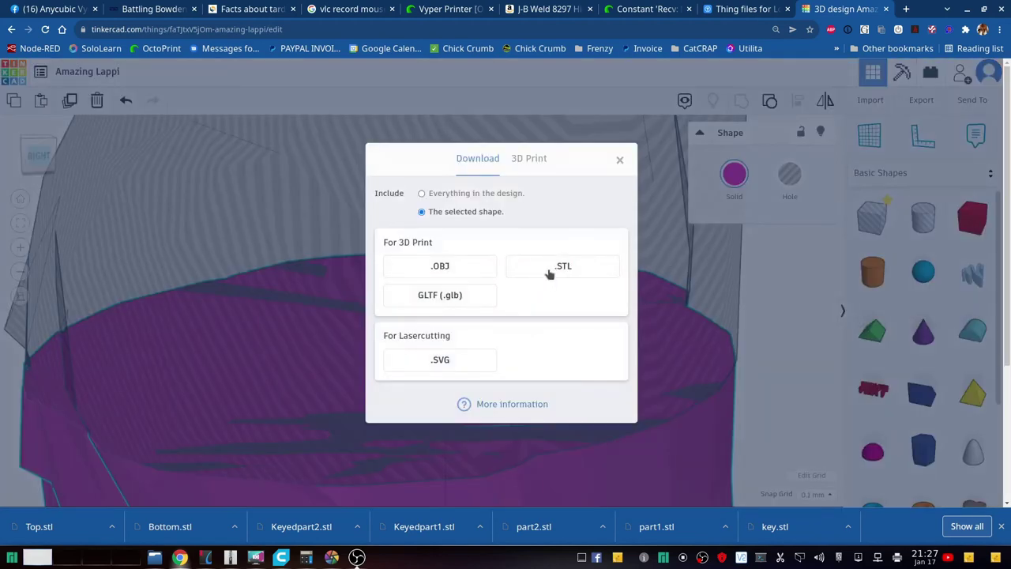
click(553, 269)
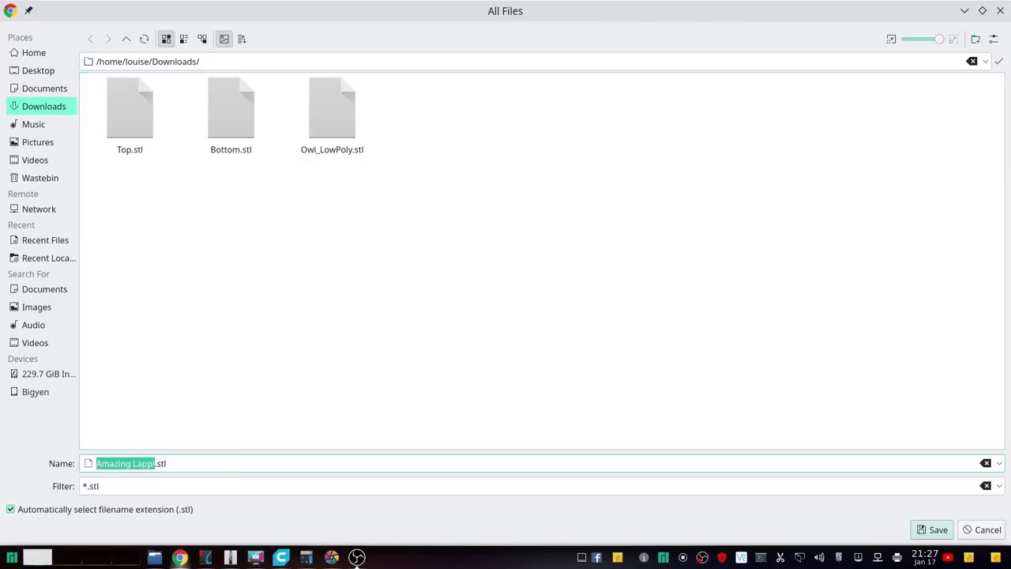
text(keybot)
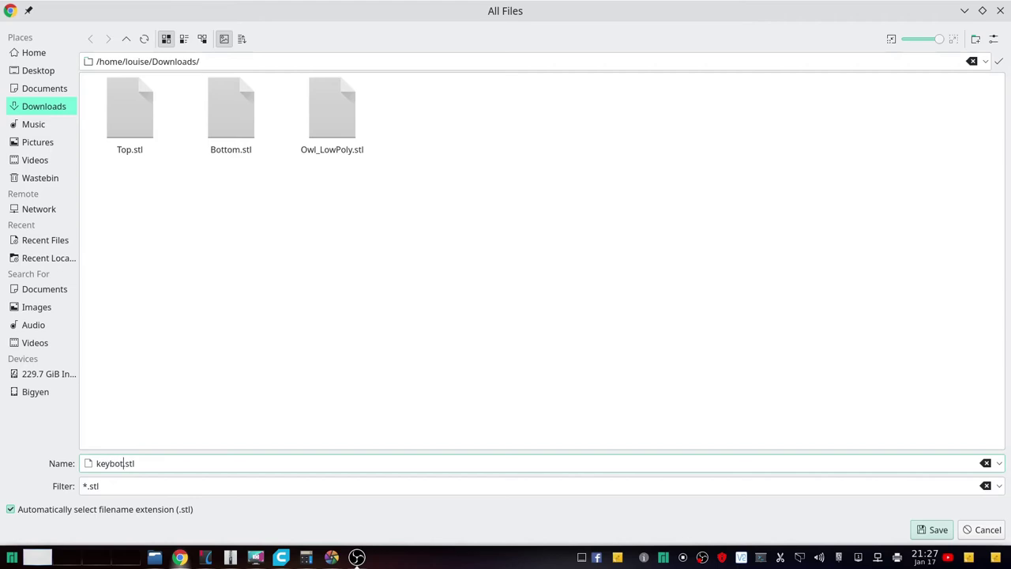
text(tom)
click(934, 530)
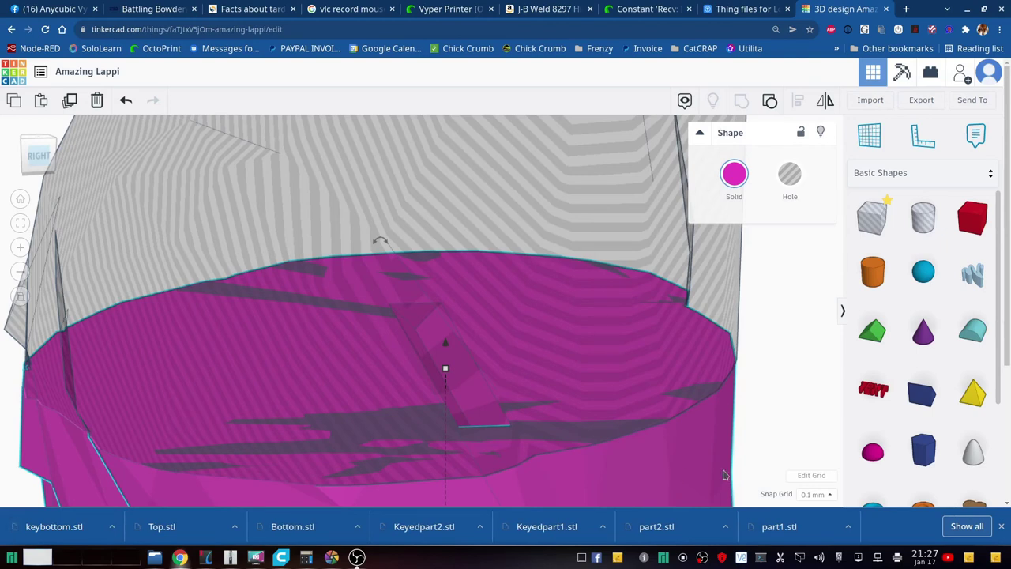
- Delete the enclosing hole box and set the magenta half to Hole with the H key
key(Delete)
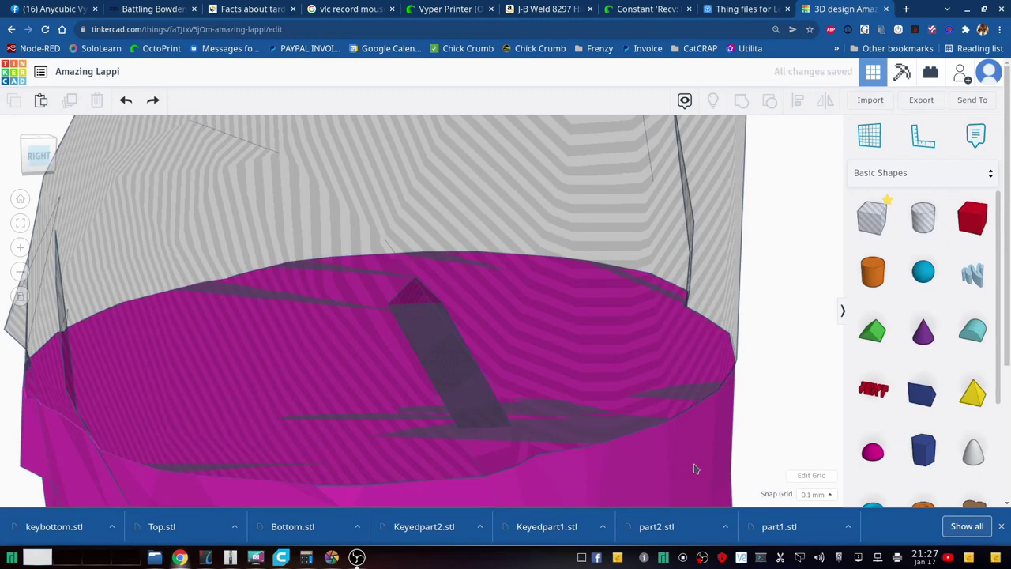
right_drag(694, 469, 656, 436)
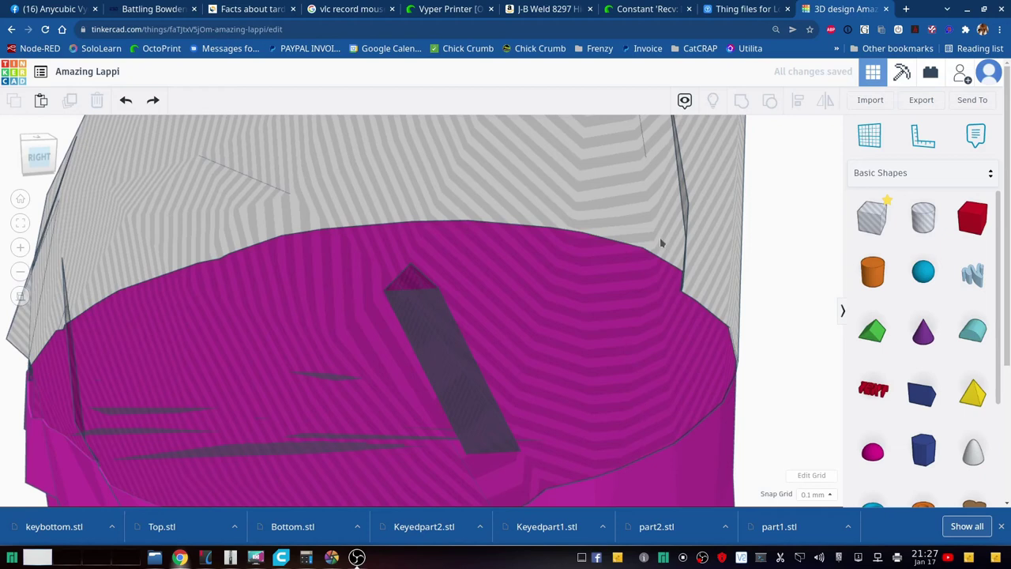
click(649, 350)
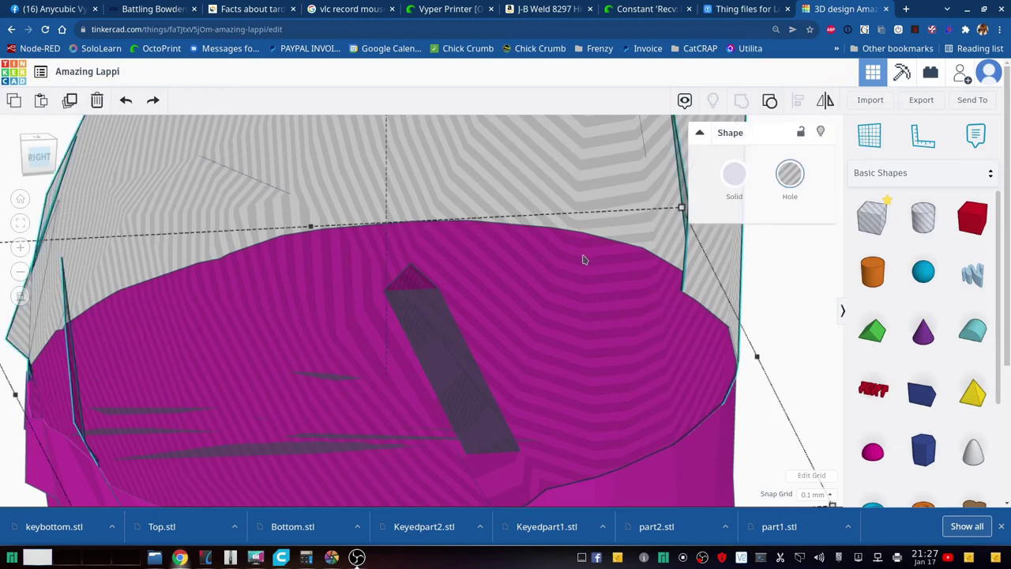
key(h)
key(Escape)
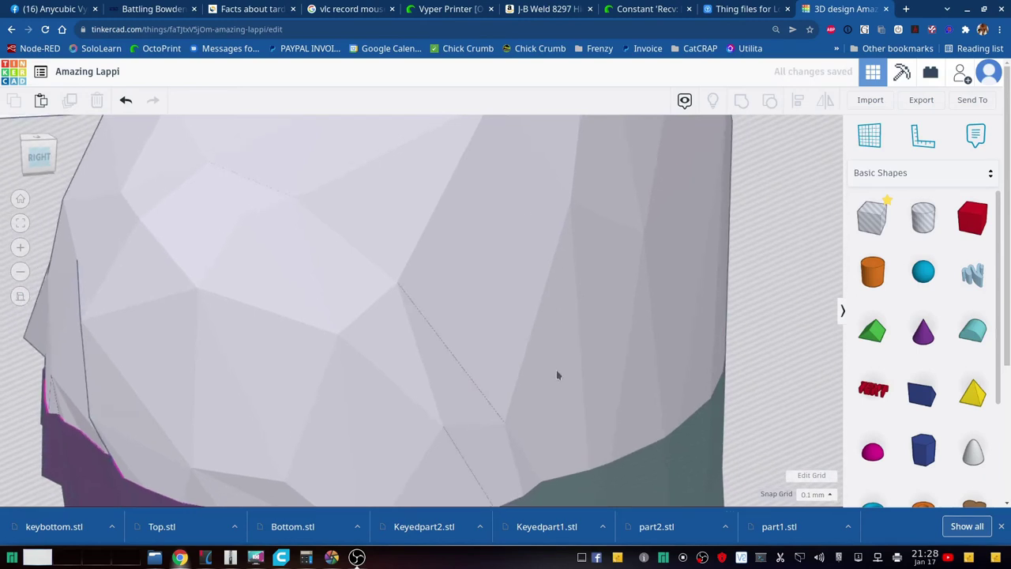
- Select the owl's top half, drag it aside to inspect the key slot, then undo the move
scroll(556, 370, down, 2)
scroll(557, 369, down, 4)
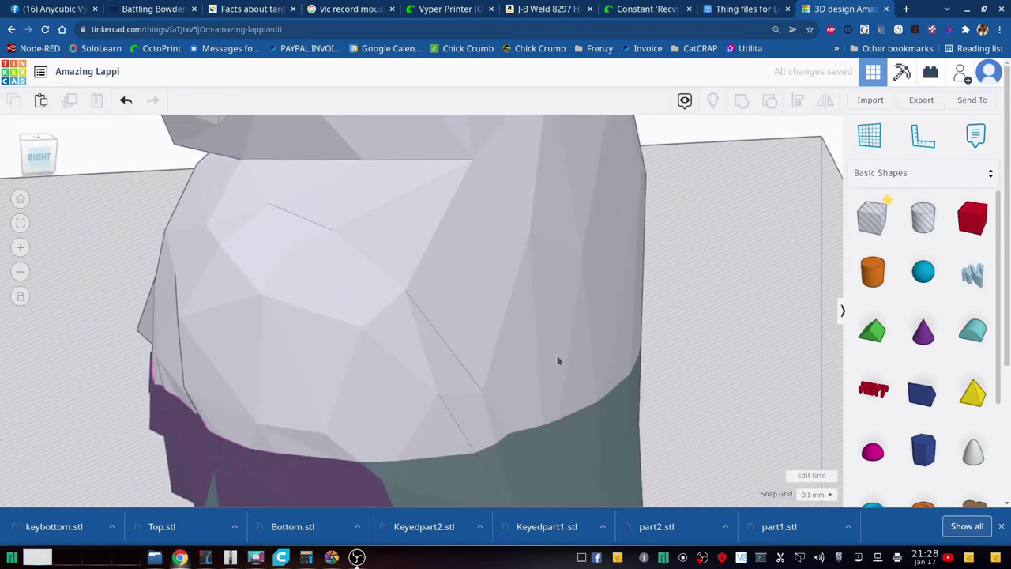
scroll(668, 325, down, 4)
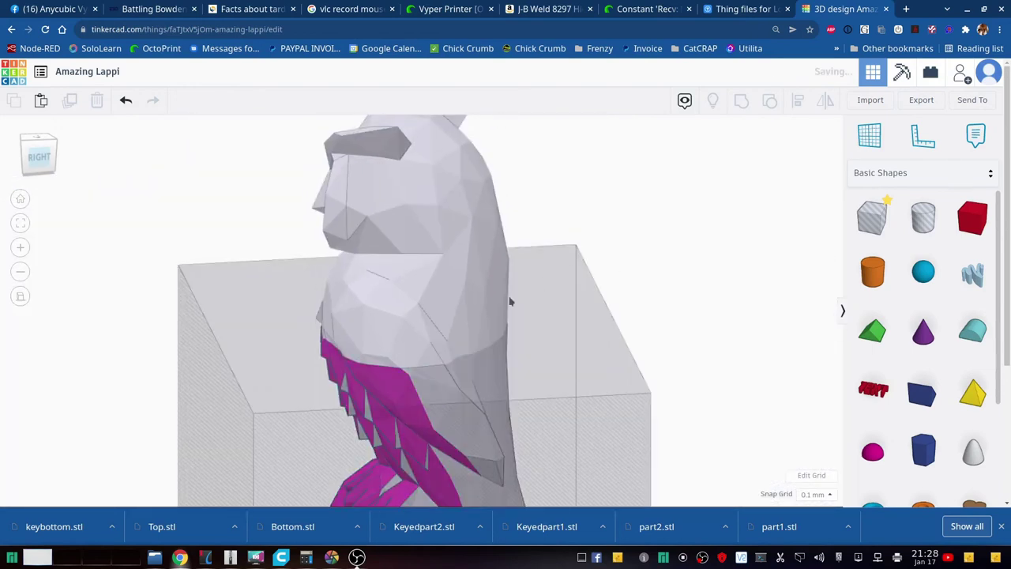
click(469, 299)
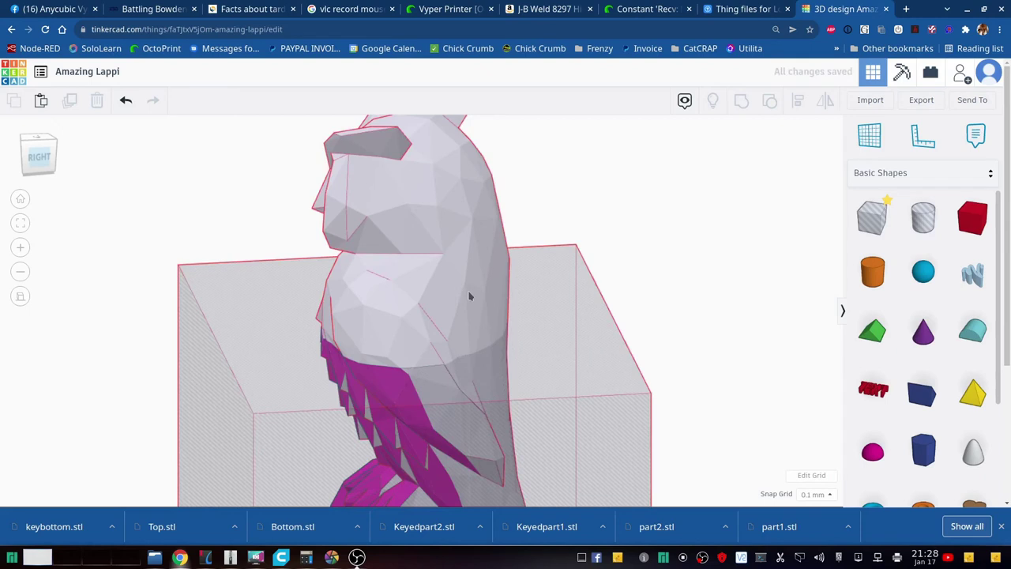
click(468, 296)
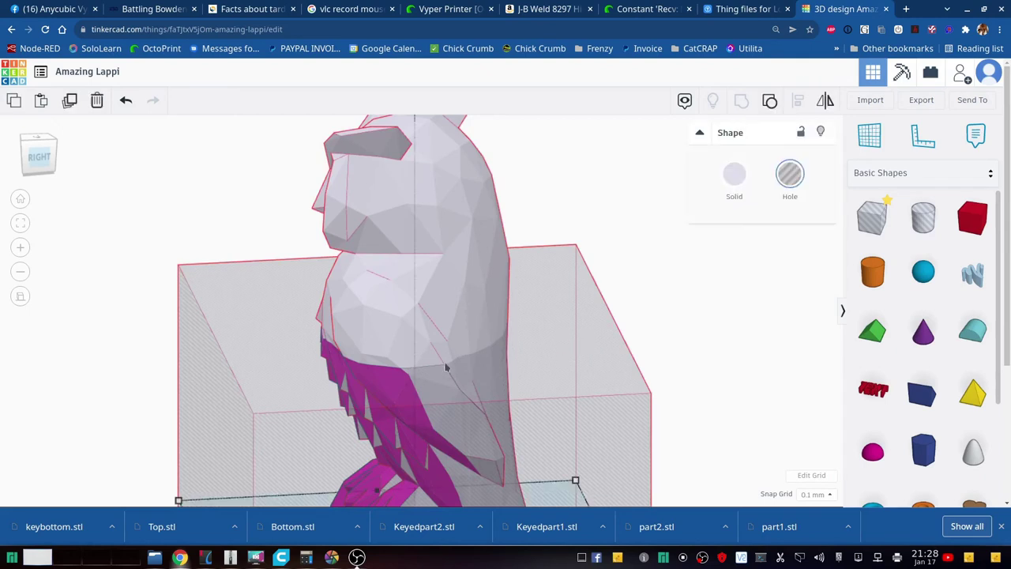
click(444, 334)
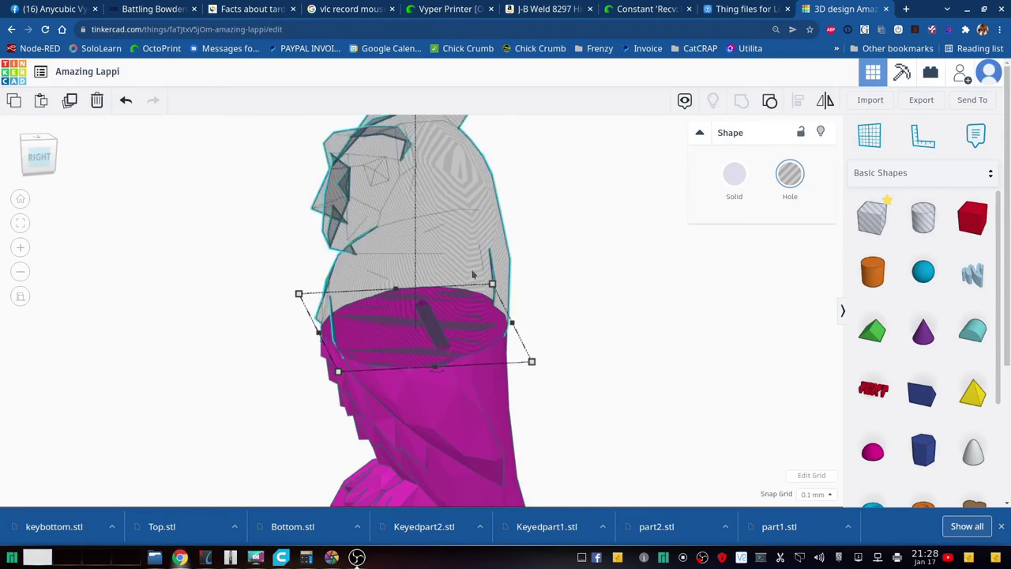
drag(458, 260, 377, 238)
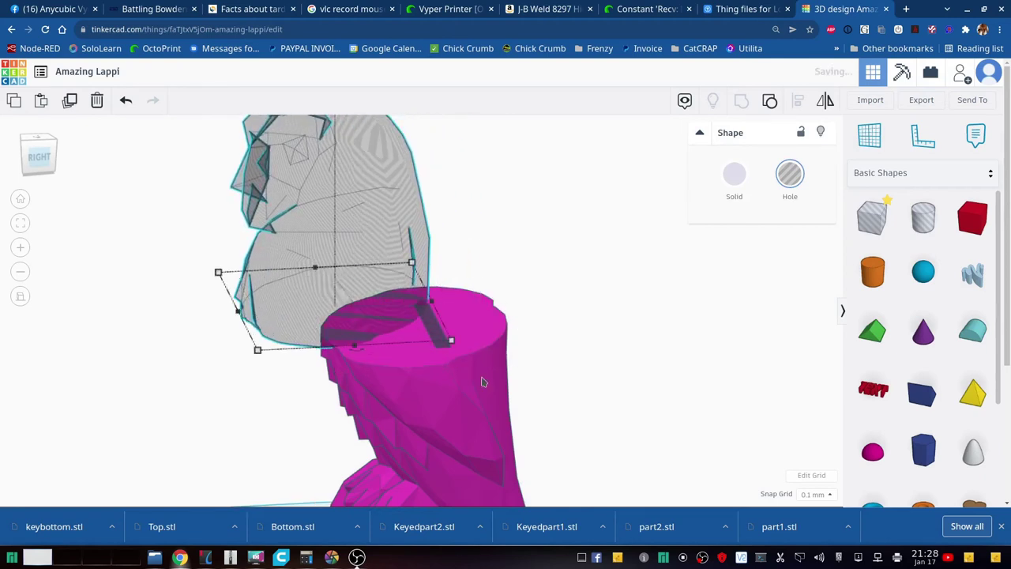
click(441, 348)
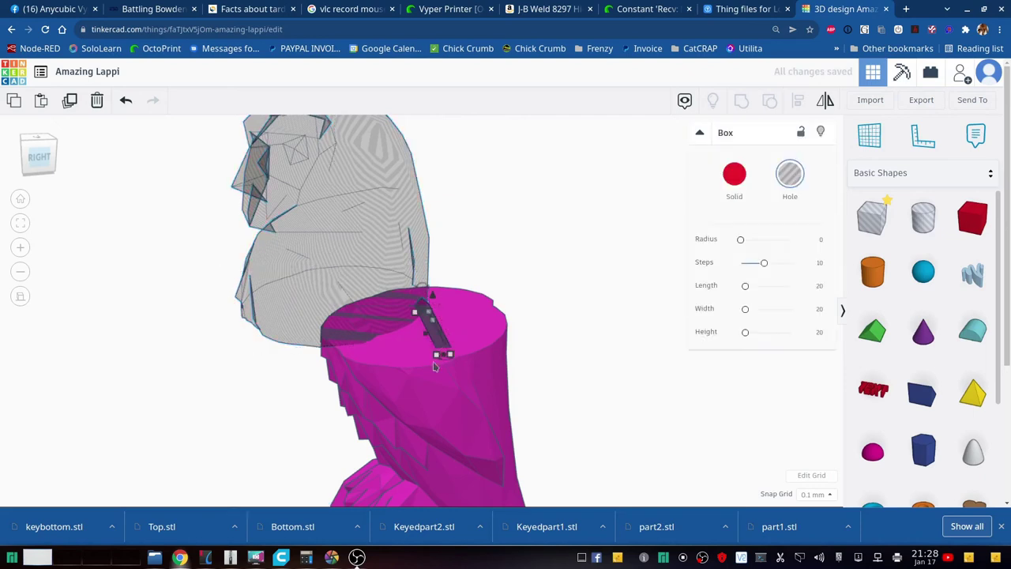
key(ctrl+z)
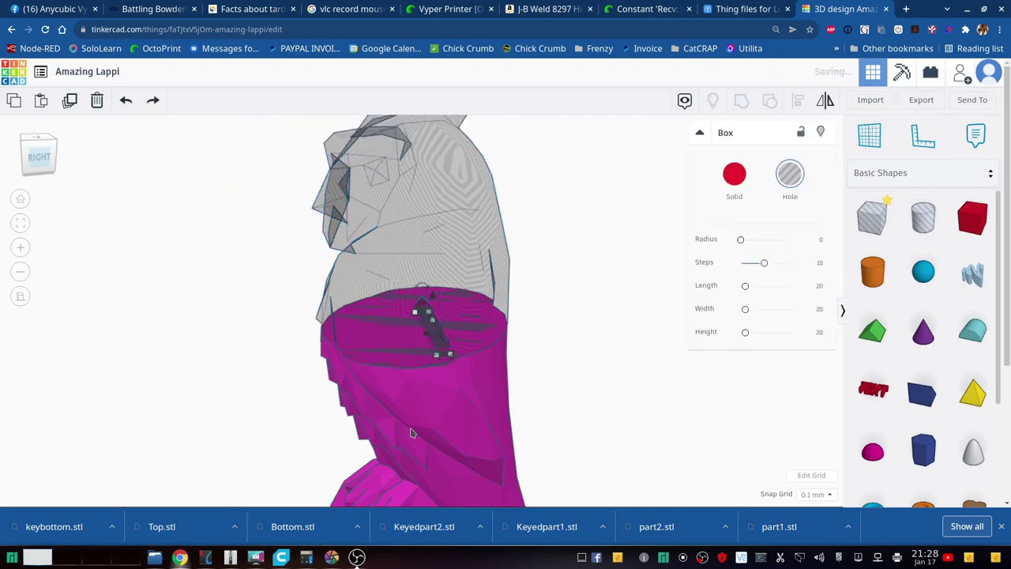
- Set the owl's top half back to Solid and group it with the key-slot hole box
click(524, 303)
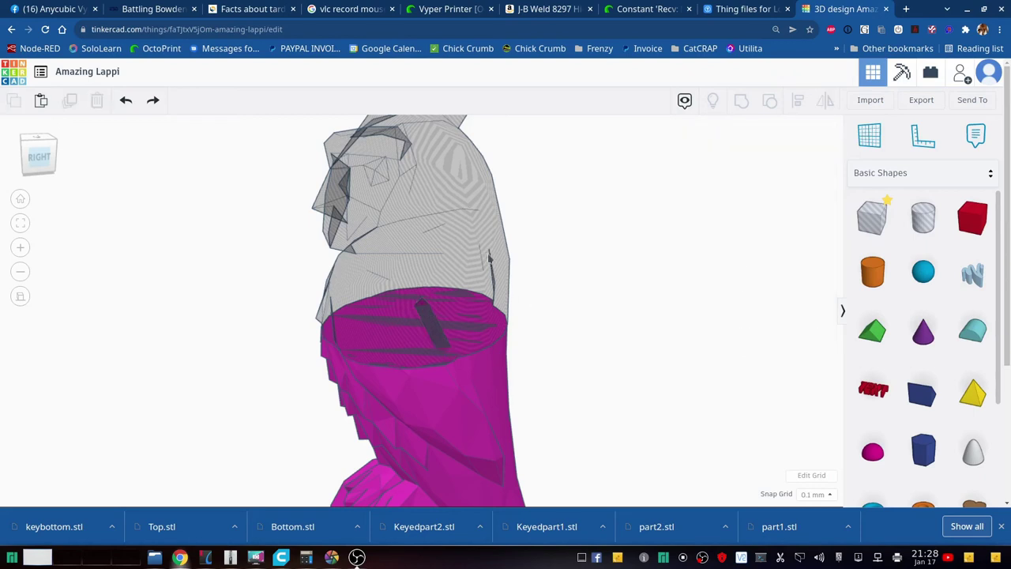
click(491, 259)
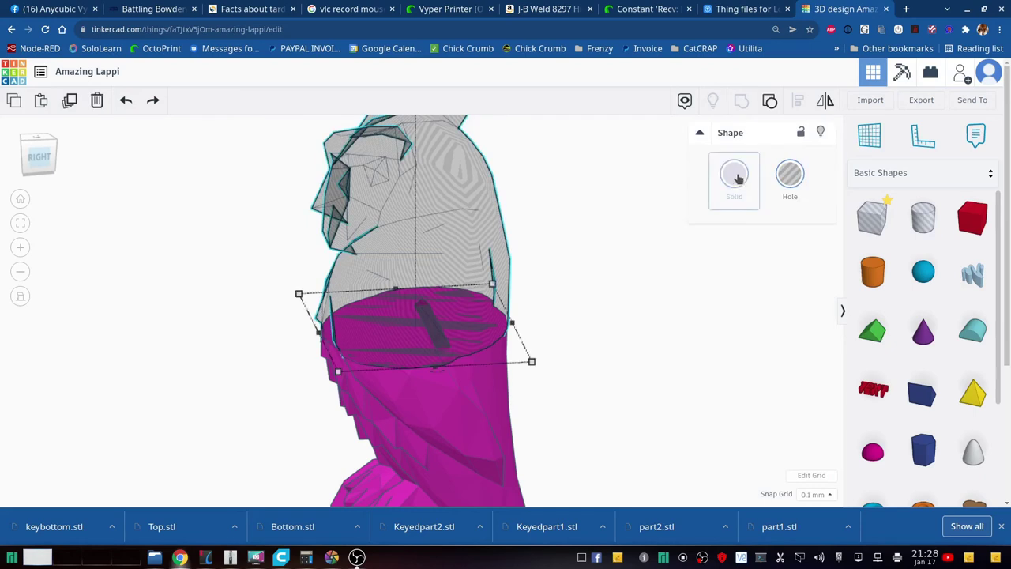
click(734, 177)
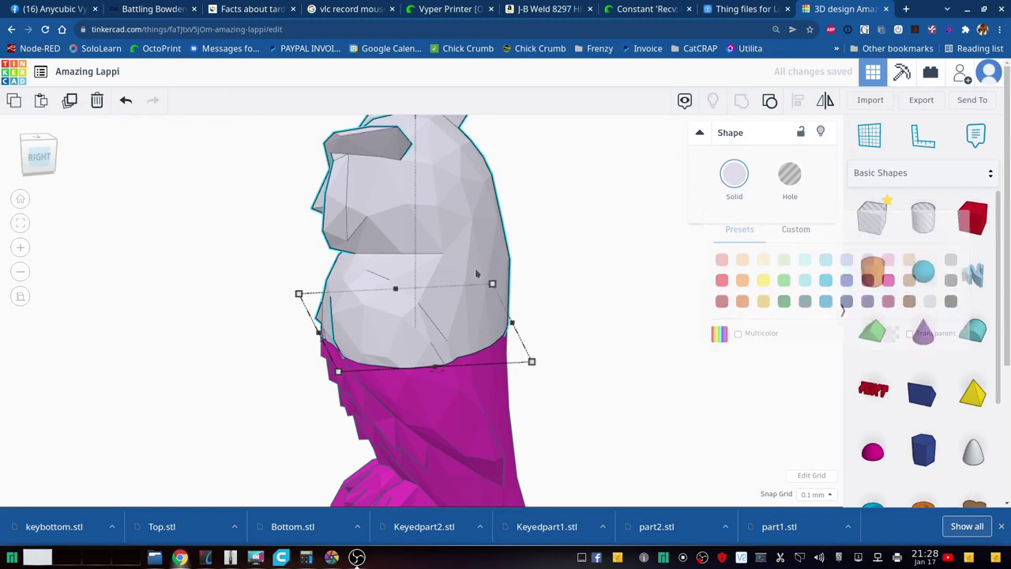
right_drag(476, 273, 361, 247)
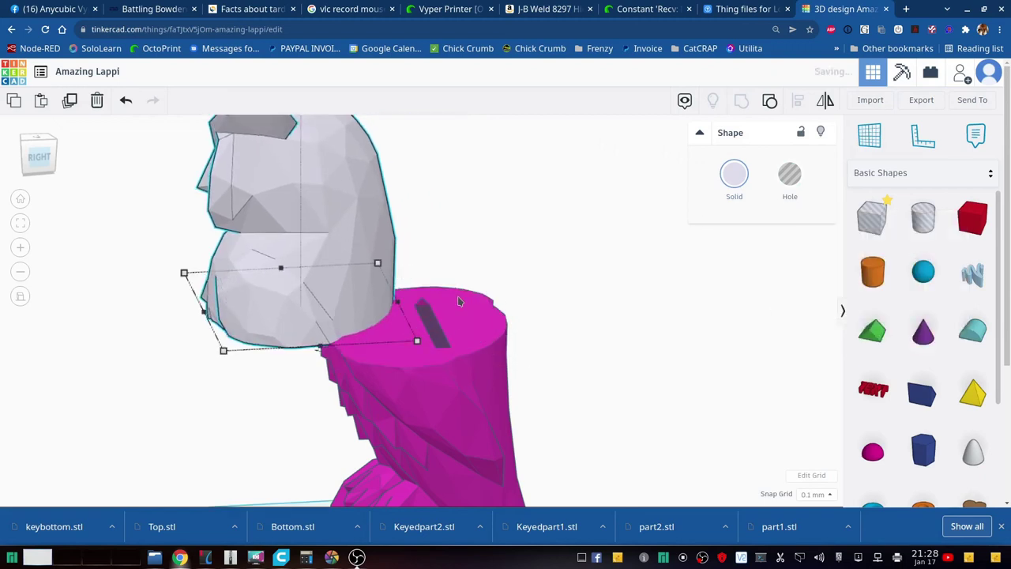
click(437, 339)
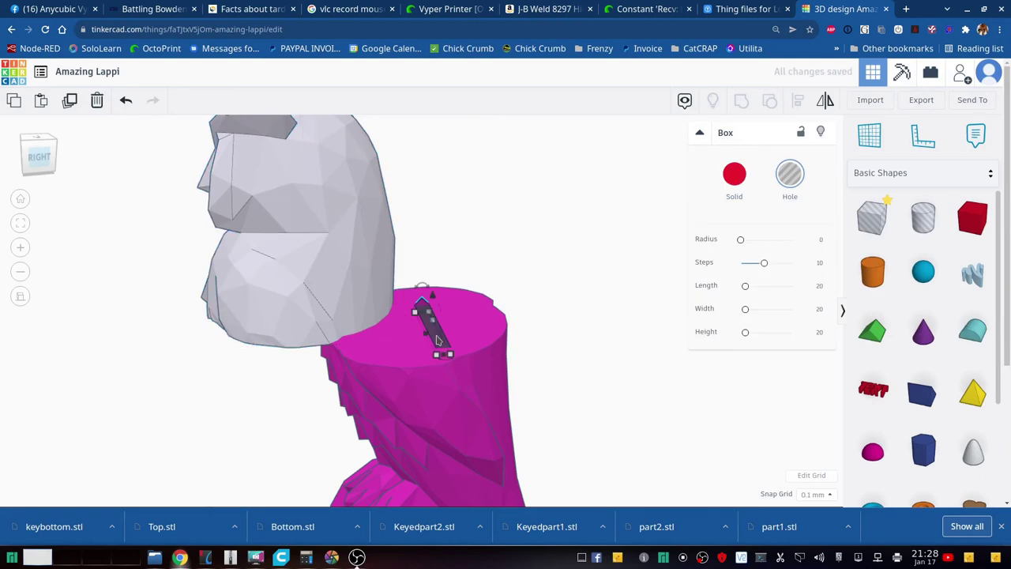
key(ctrl+z)
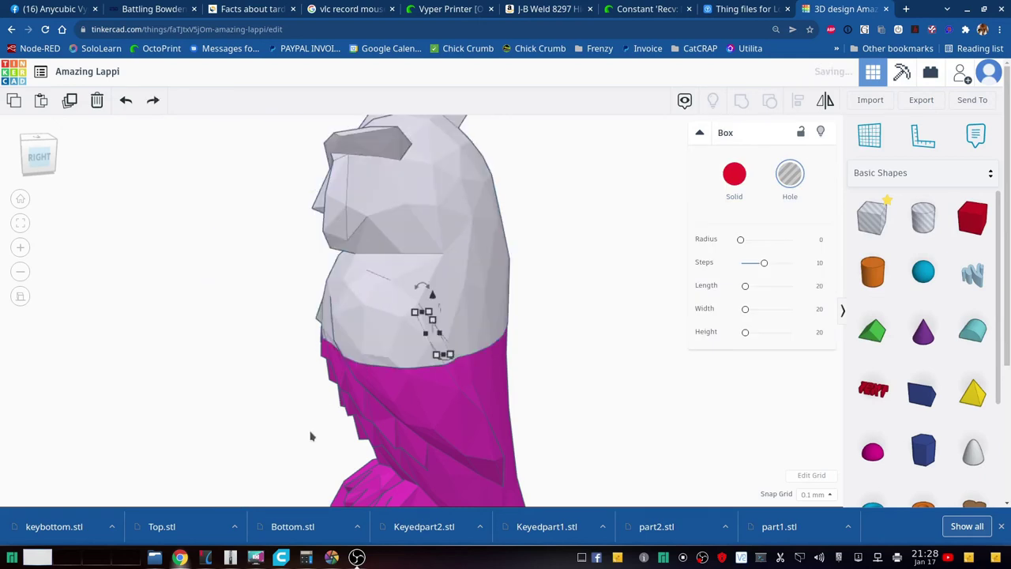
shift+click(463, 215)
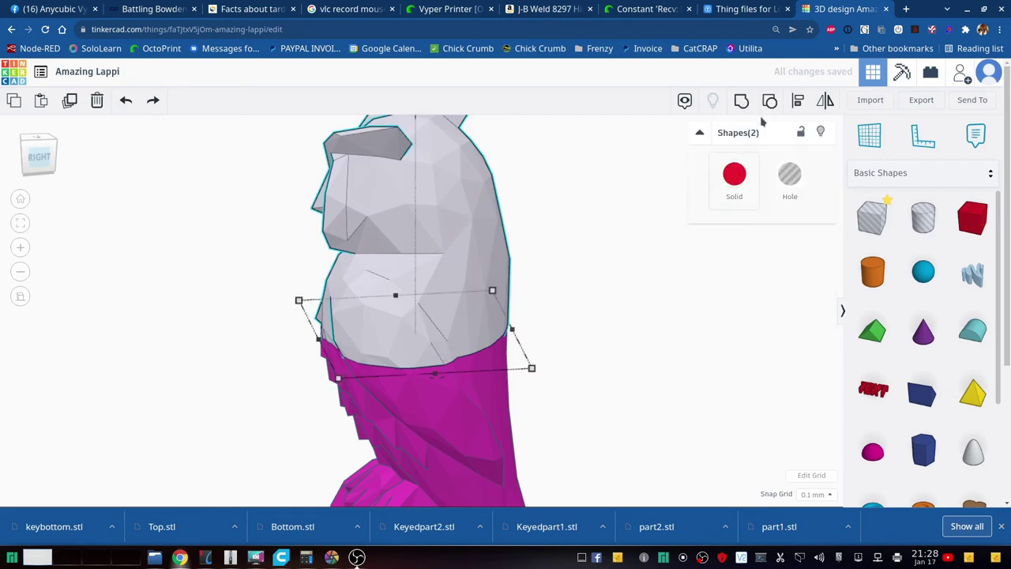
click(740, 102)
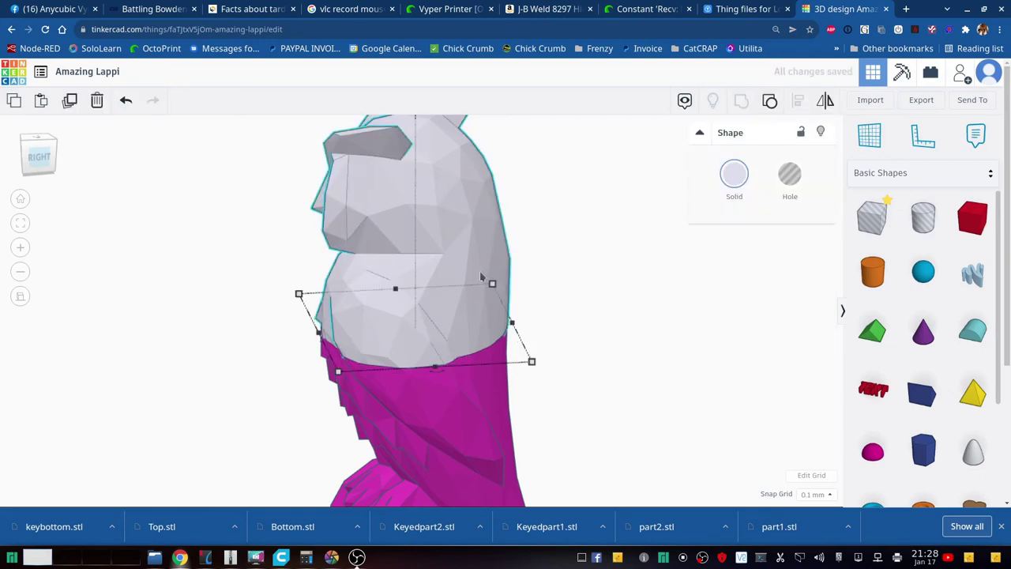
- Export the grouped top piece as an STL, renaming keybottom to keytop.stl
click(920, 101)
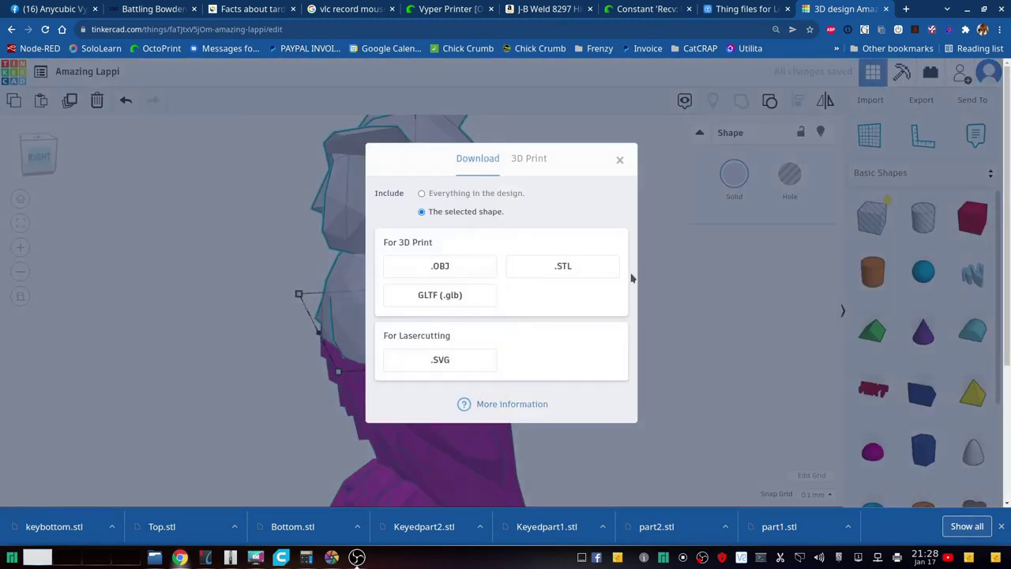
click(576, 269)
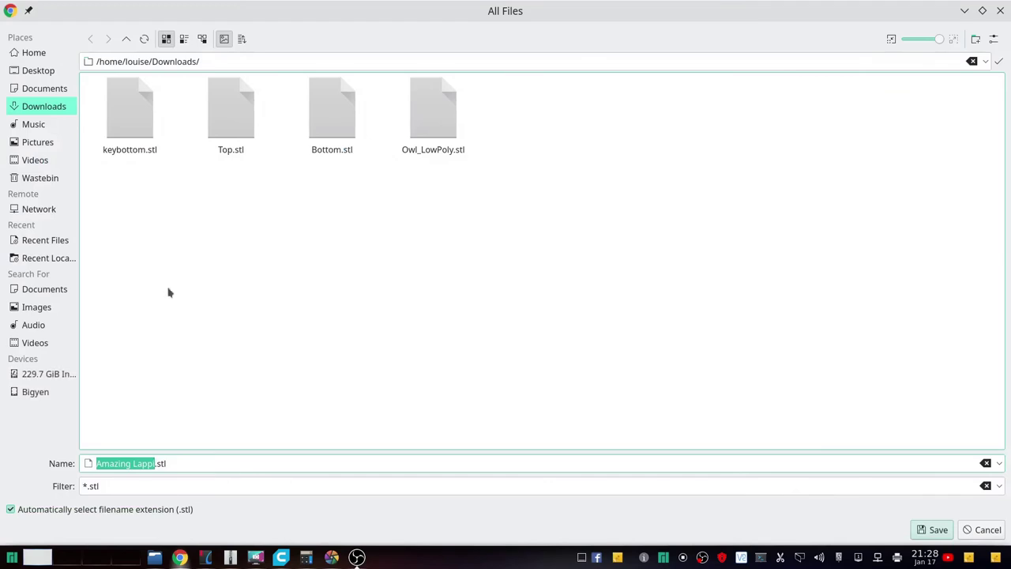
click(120, 150)
drag(110, 464, 139, 463)
text(top)
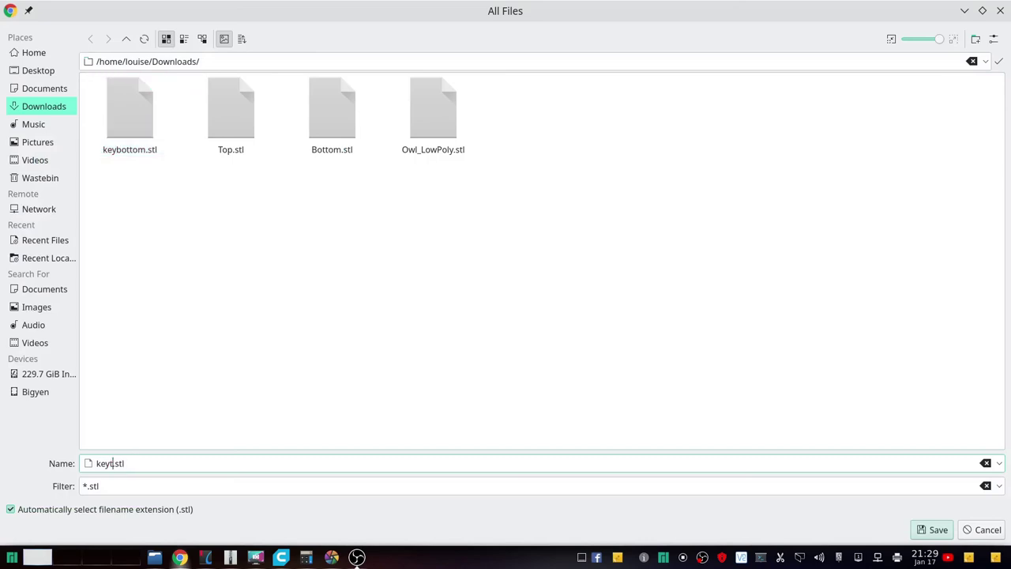
key(Return)
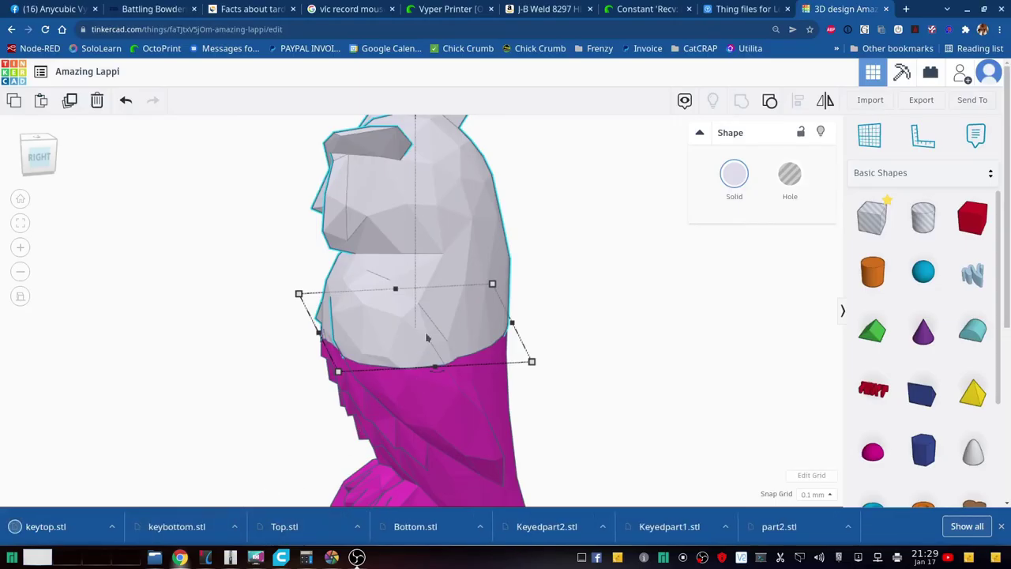
- Undo the grouping and delete the white top and magenta bottom owl halves
key(ctrl+z)
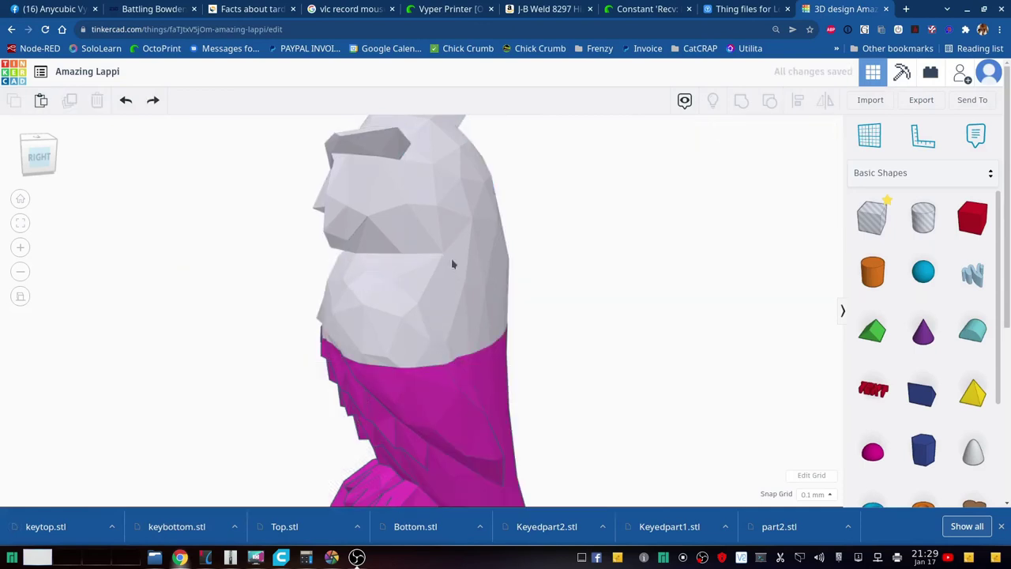
click(452, 265)
key(Delete)
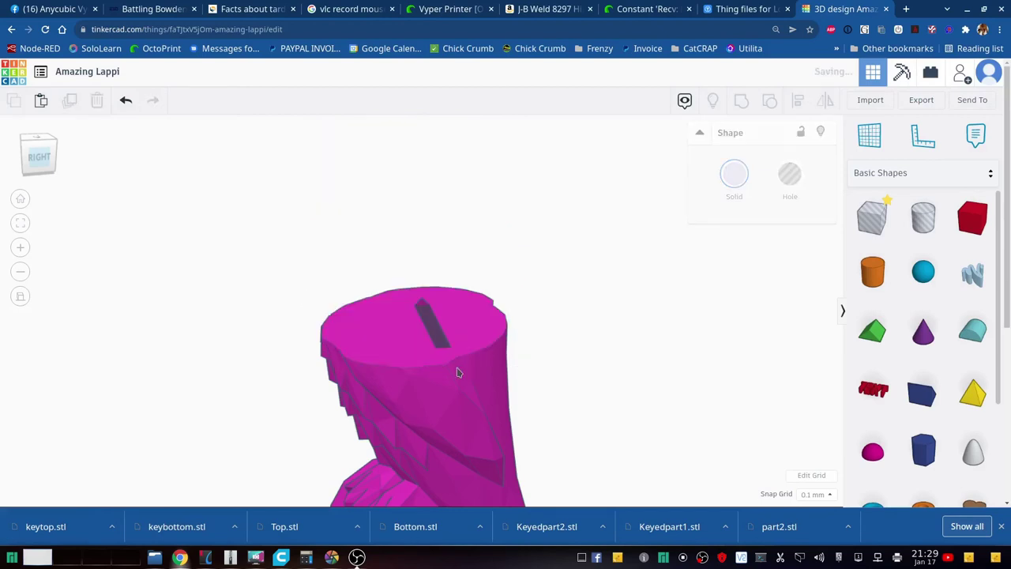
click(455, 388)
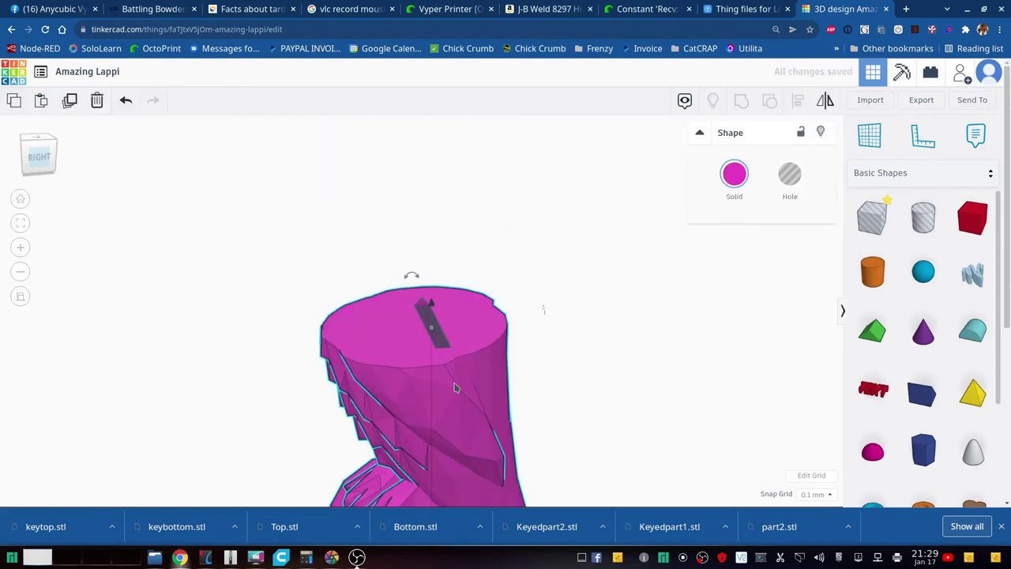
key(Delete)
- Make the remaining key bar a solid red part and rotate it to a new angle
right_drag(440, 386, 440, 353)
click(433, 339)
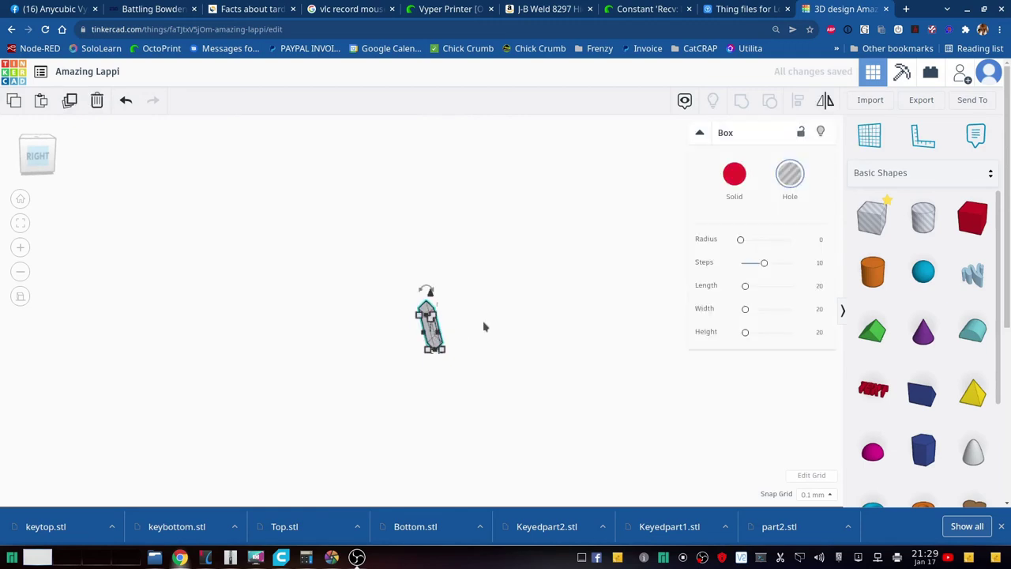
click(735, 175)
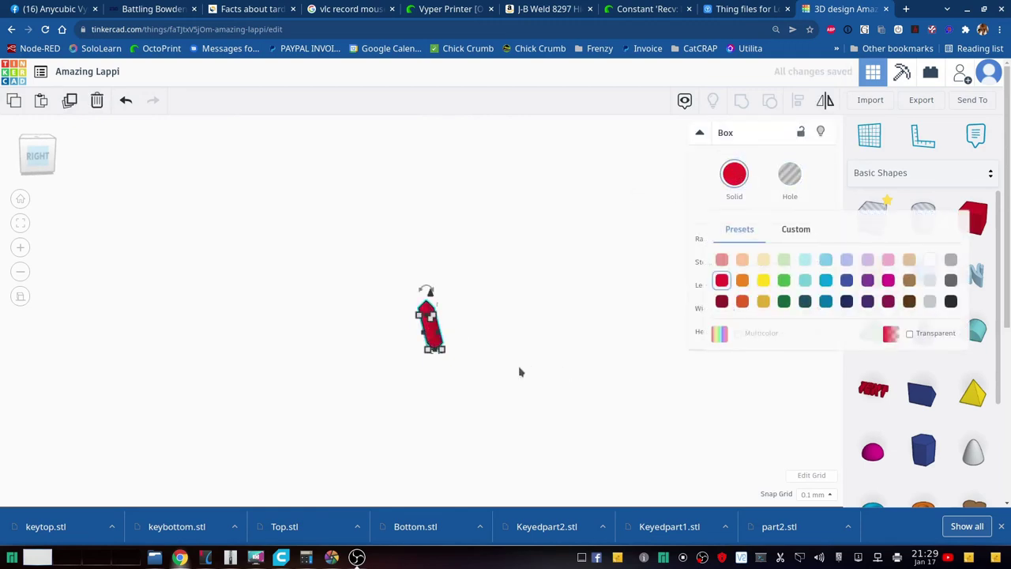
click(426, 290)
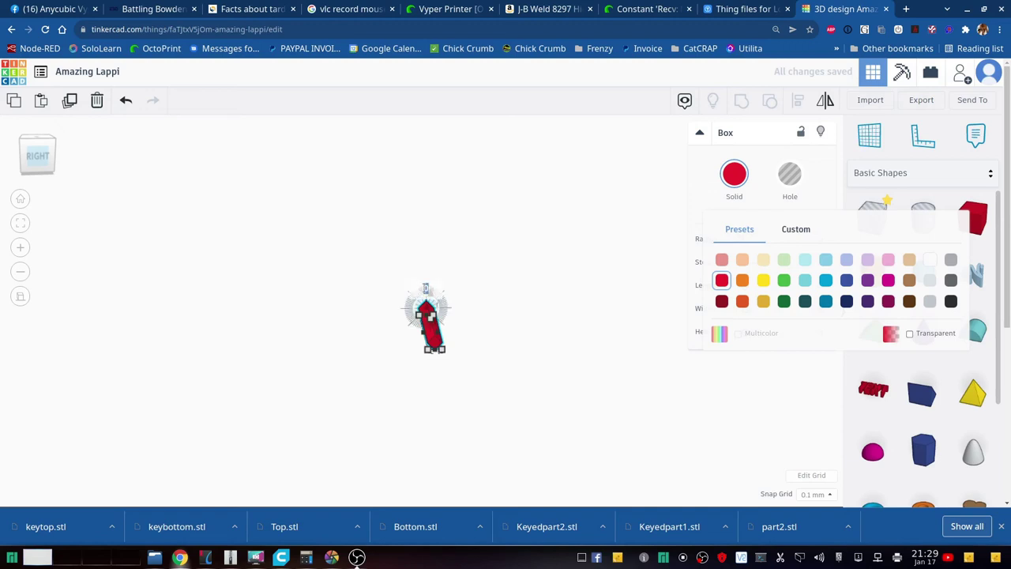
drag(426, 290, 428, 292)
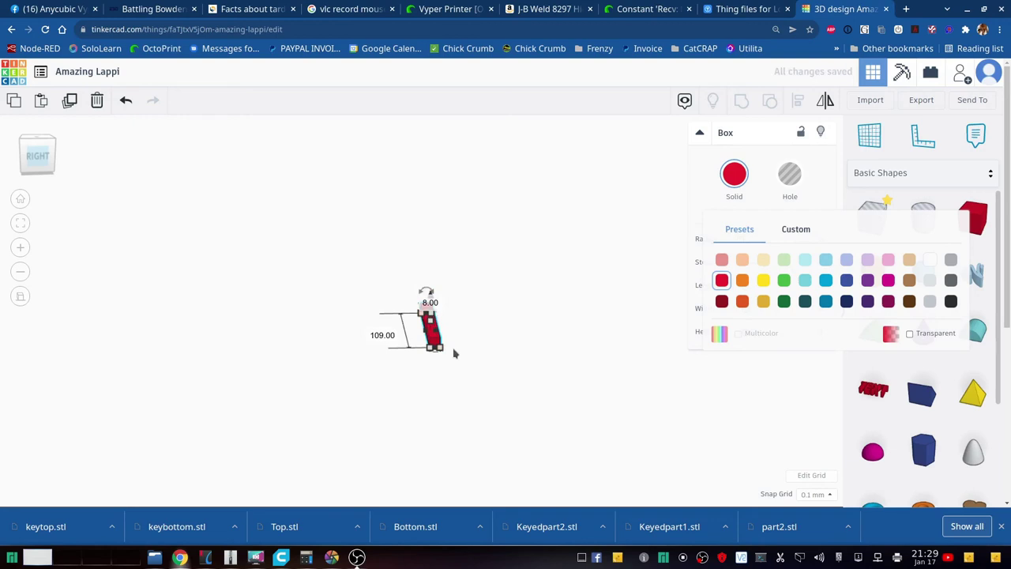
scroll(447, 369, up, 4)
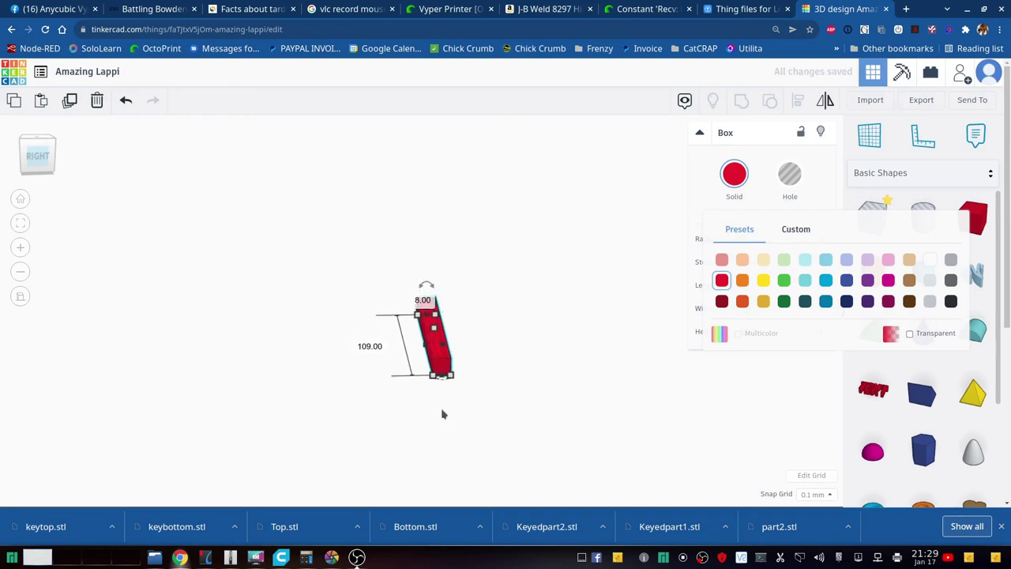
scroll(442, 414, up, 2)
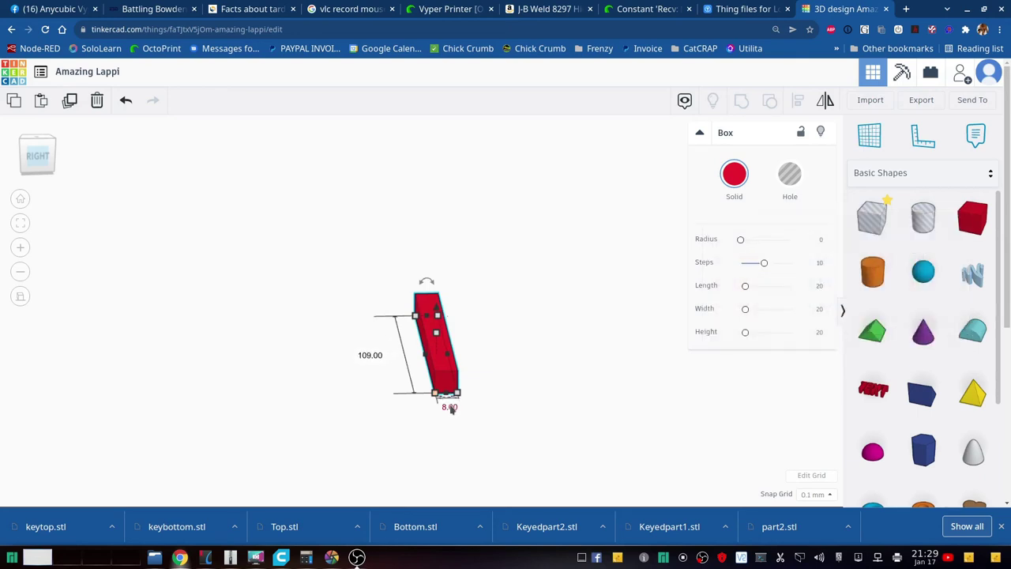
- Change the key bar's 8.00 mm side to 7.9 mm, keeping its 109 mm length
click(449, 406)
text(1)
text(.9)
key(Return)
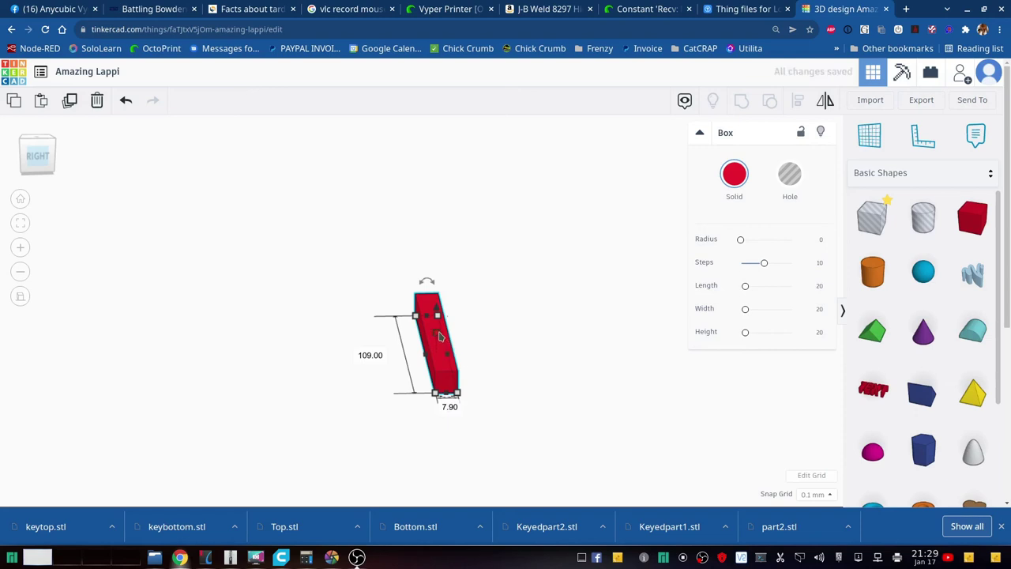
mouse_move(441, 337)
click(491, 342)
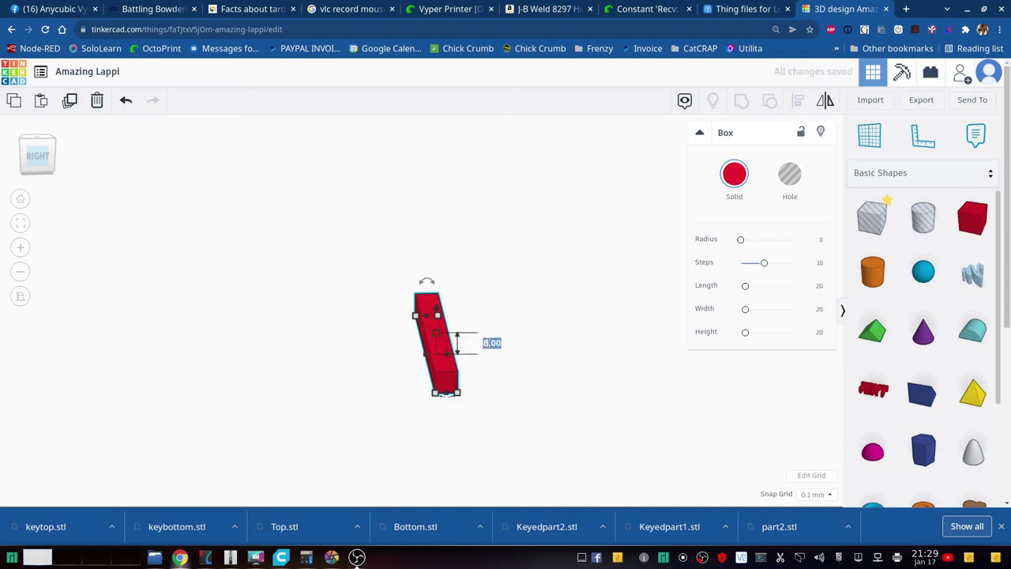
text(7)
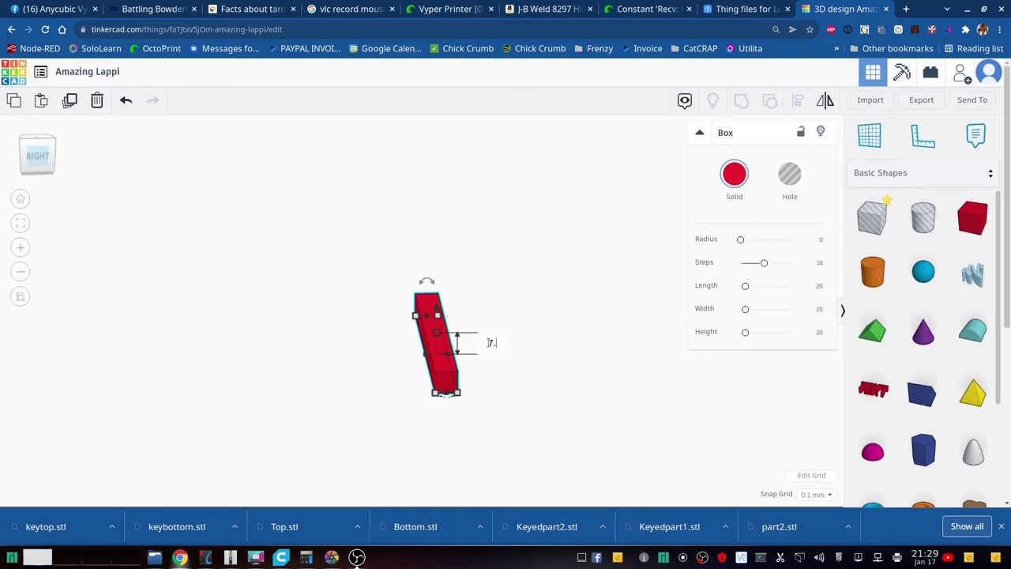
text(.9)
key(Return)
mouse_move(444, 395)
- Export the selected red key bar alone as the STL file key.stl
click(916, 101)
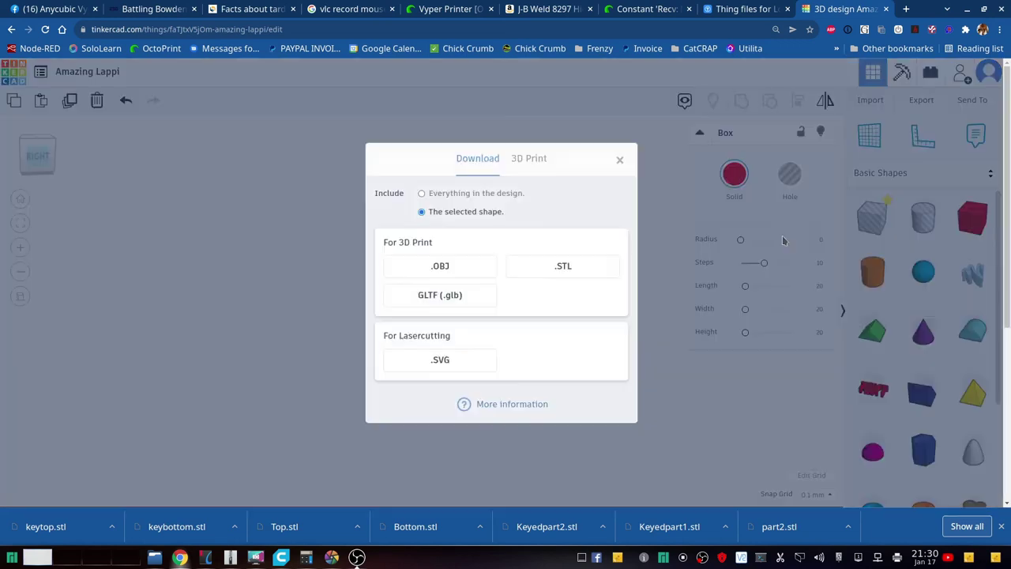
click(577, 267)
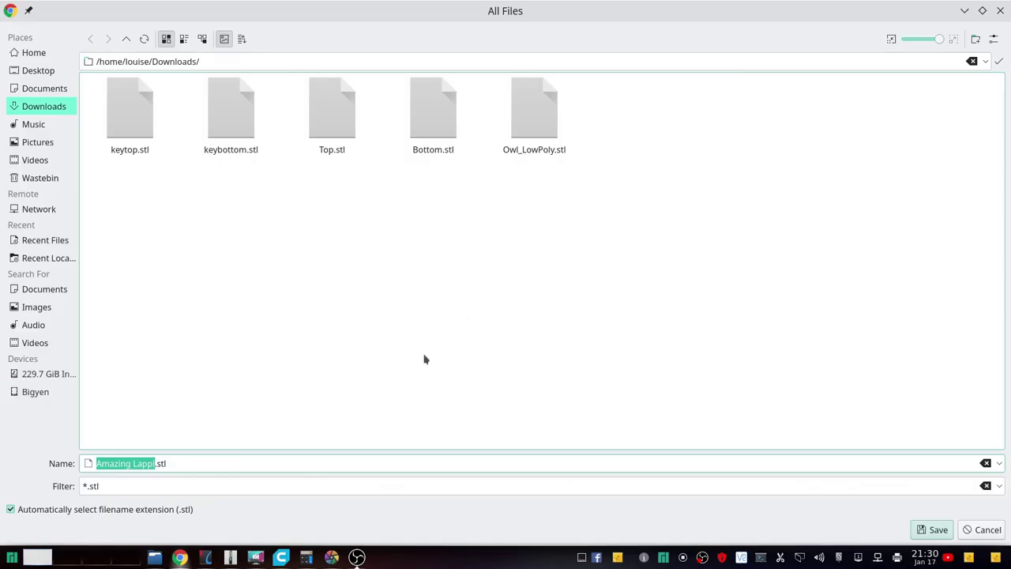
text(ke)
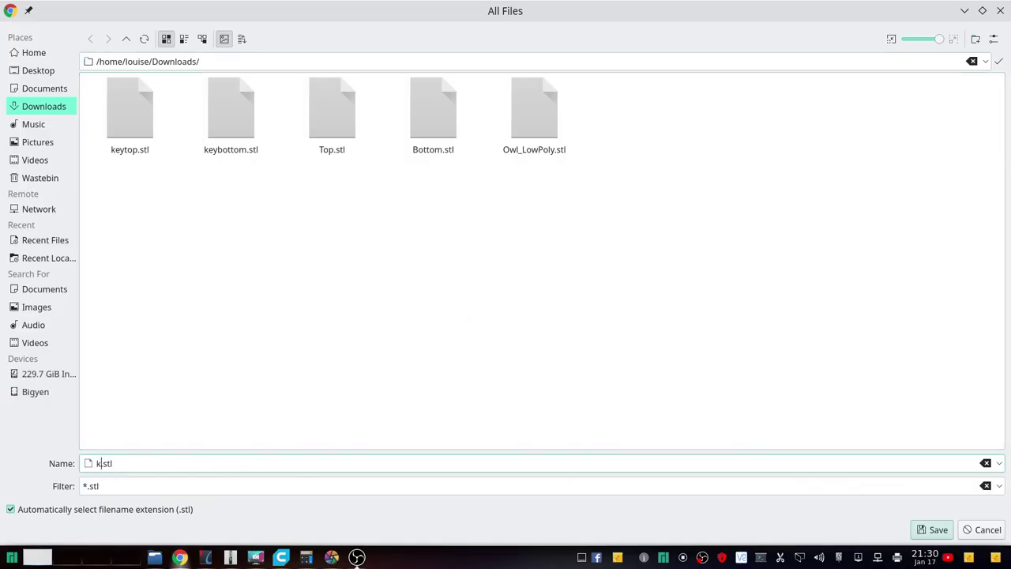
text(y)
key(Return)
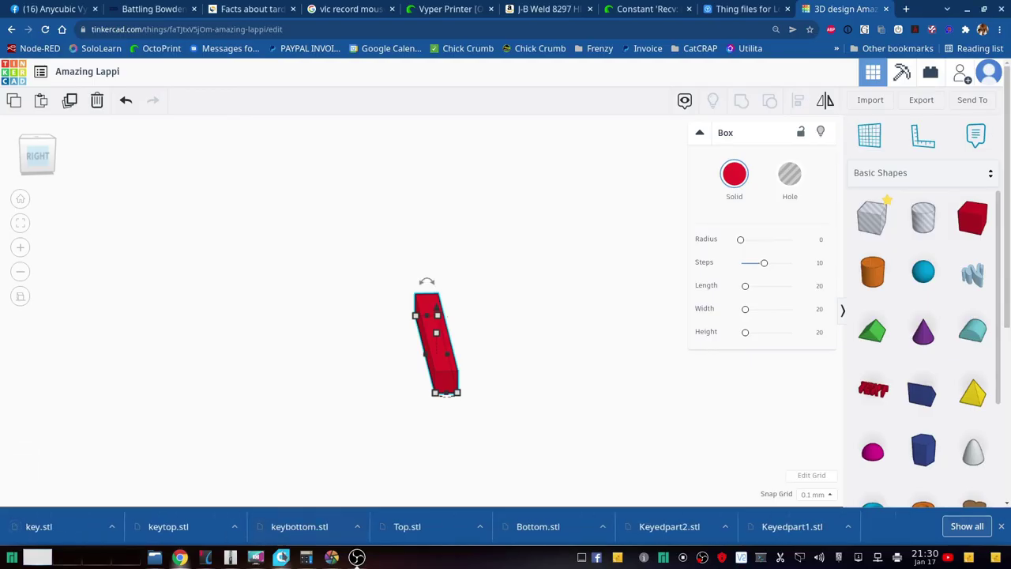
click(281, 558)
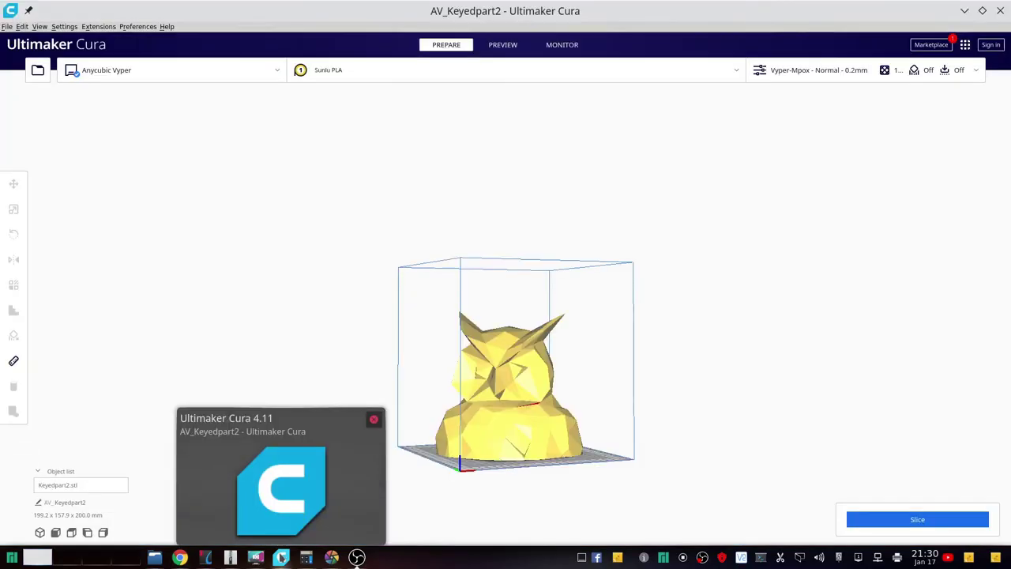
- Remove the owl model, then load keybottom.stl, inspect it and delete it
click(493, 421)
key(Delete)
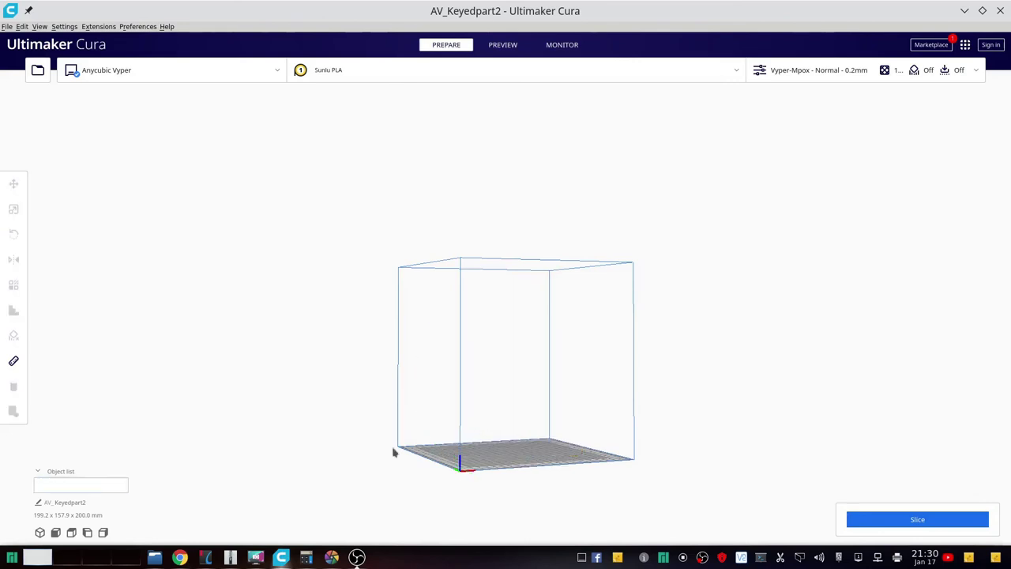
right_drag(485, 447, 445, 470)
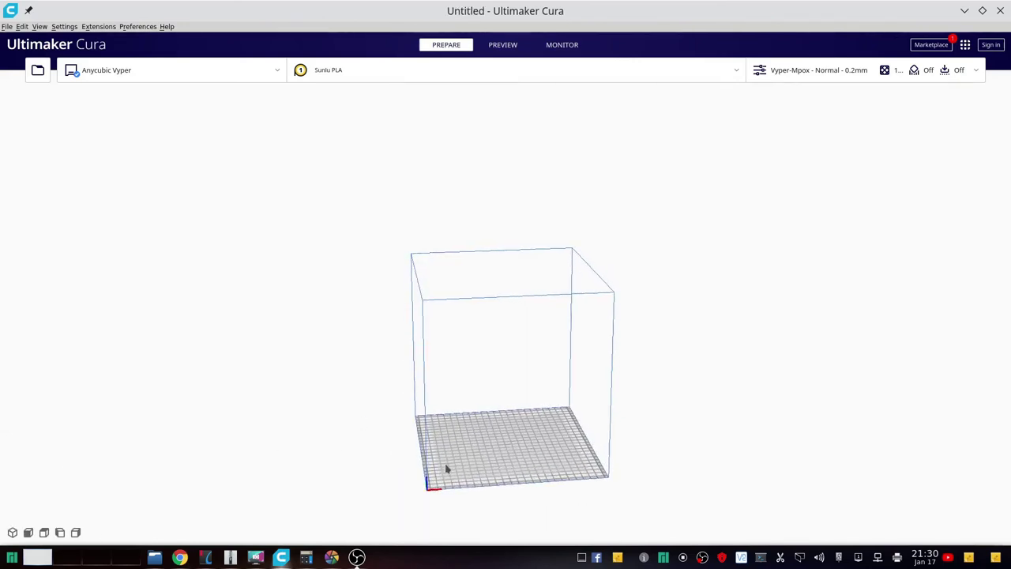
click(6, 27)
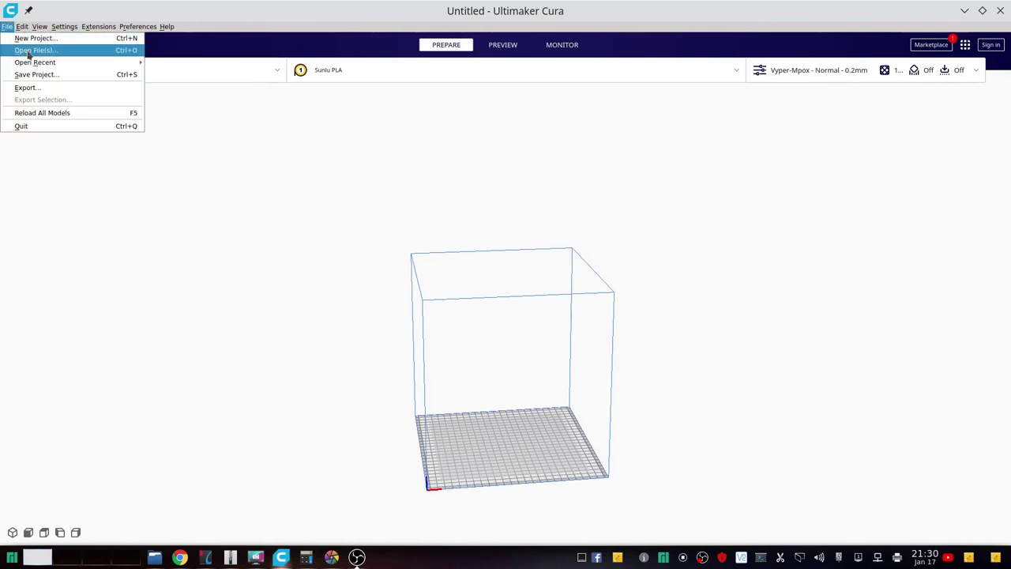
click(28, 49)
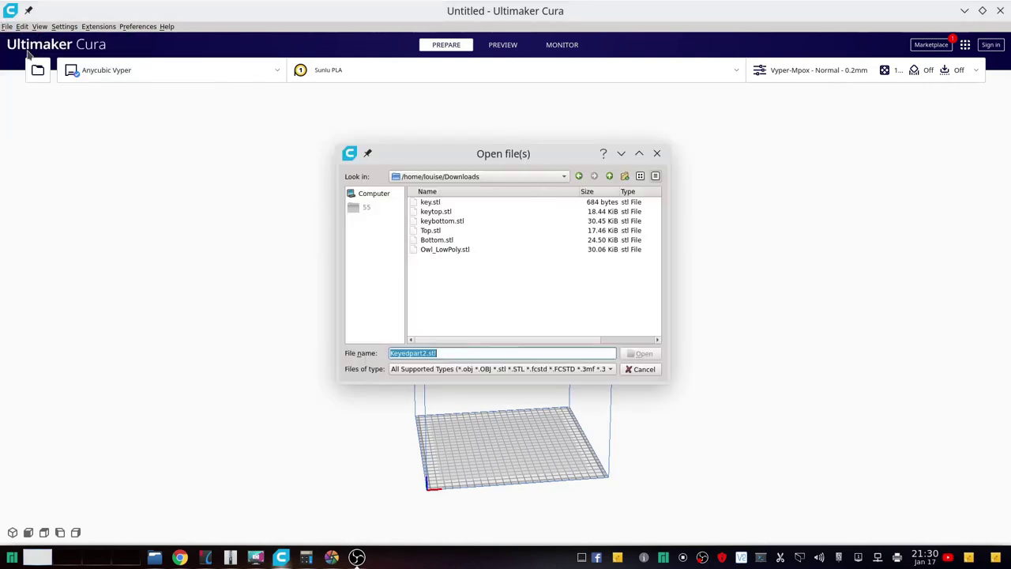
double_click(437, 222)
right_drag(522, 418, 489, 427)
click(492, 370)
key(Delete)
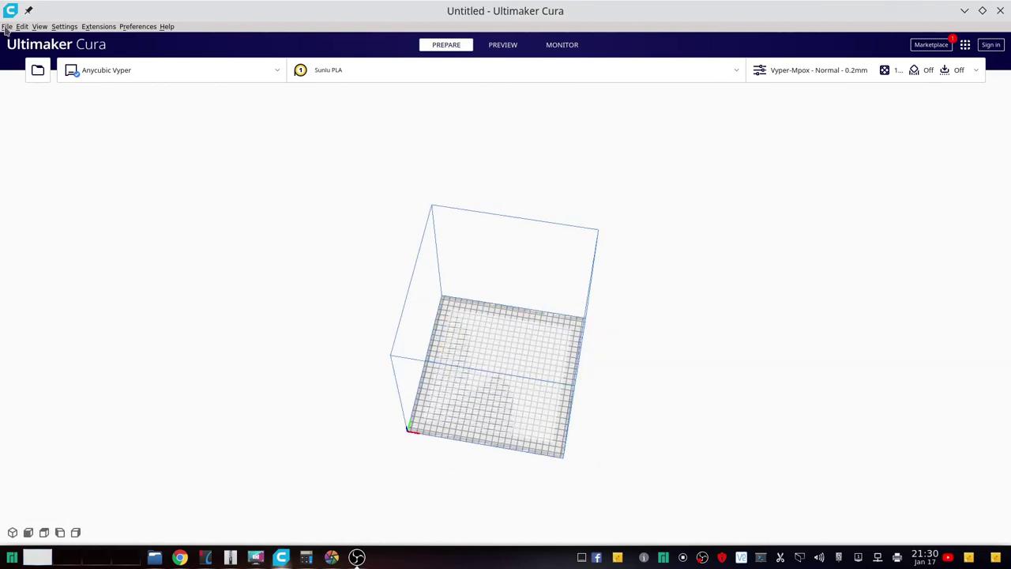
- Load keytop.stl from Downloads and inspect it from a lower side angle
click(6, 26)
mouse_move(23, 62)
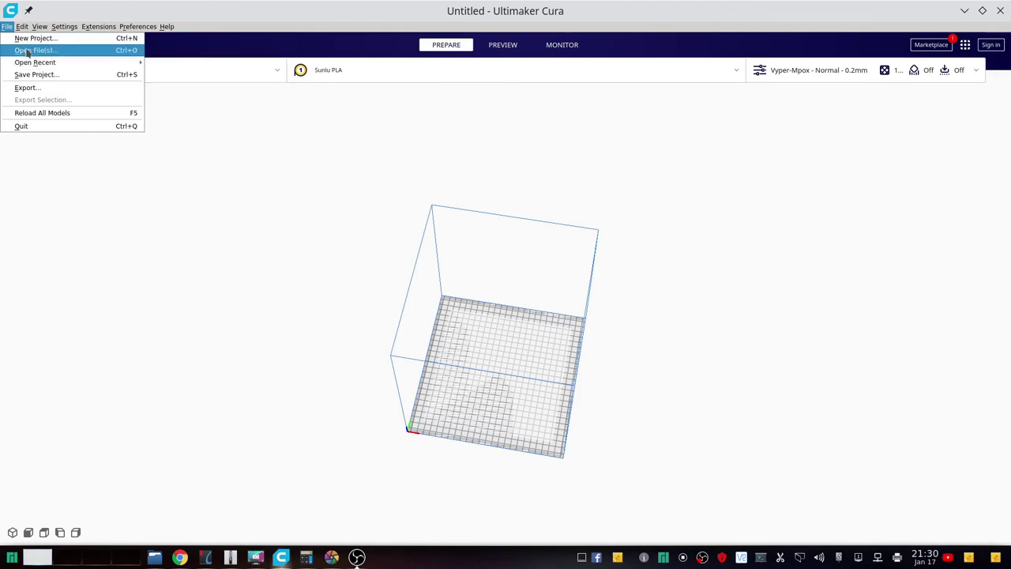
click(32, 50)
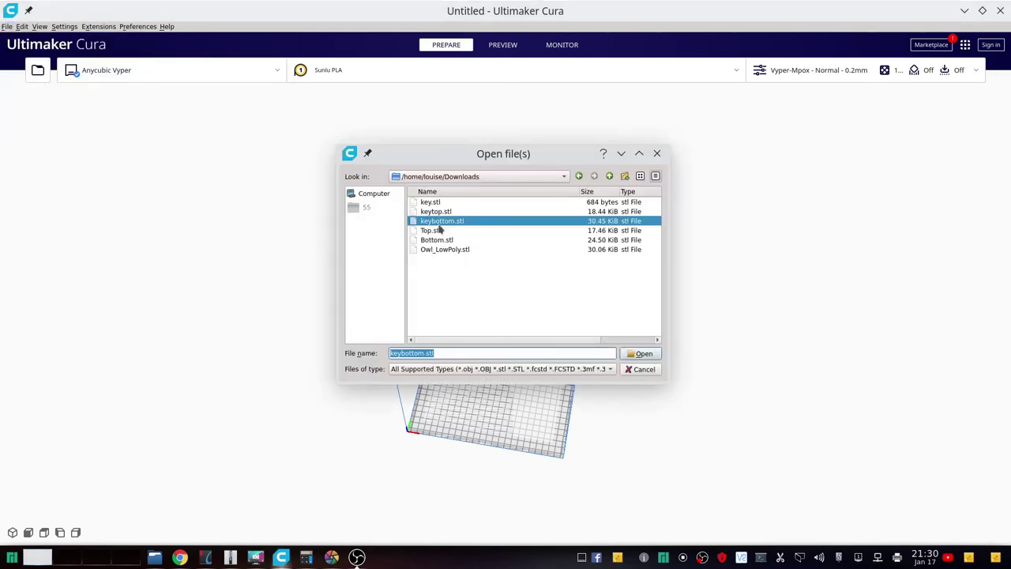
click(436, 212)
double_click(435, 212)
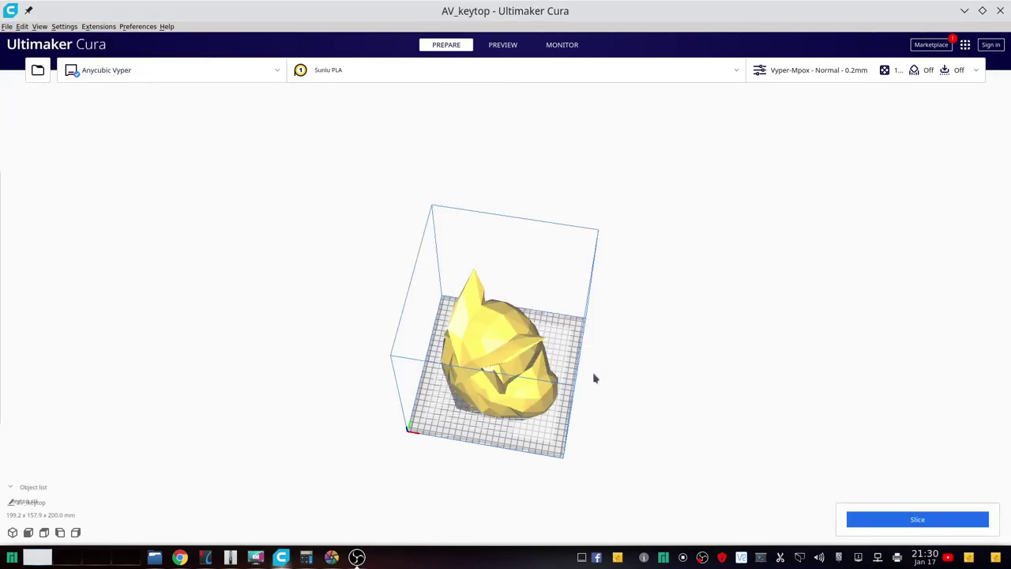
right_drag(589, 376, 518, 343)
click(489, 355)
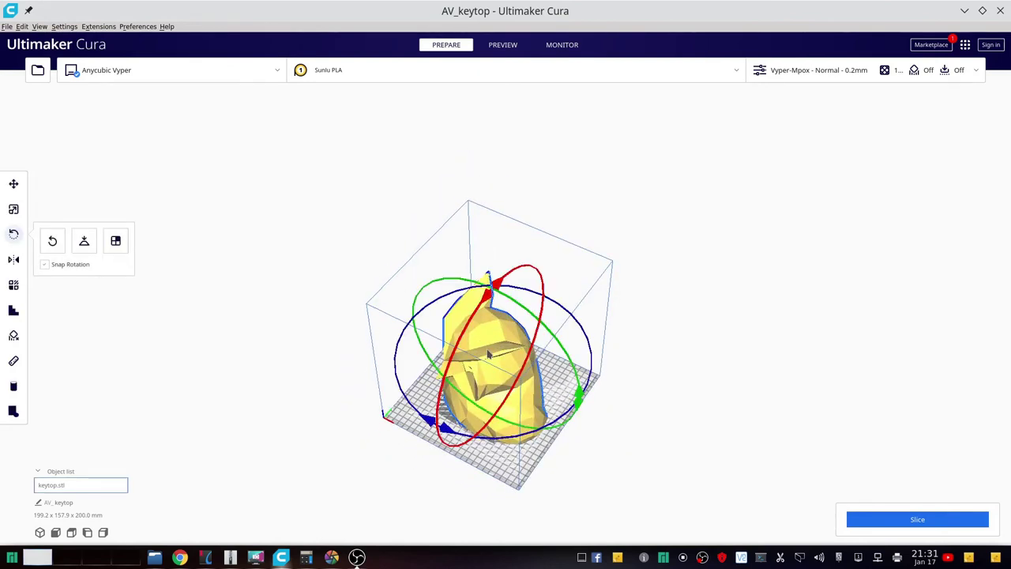
- Delete keytop and load key.stl from Downloads onto the build plate
key(Delete)
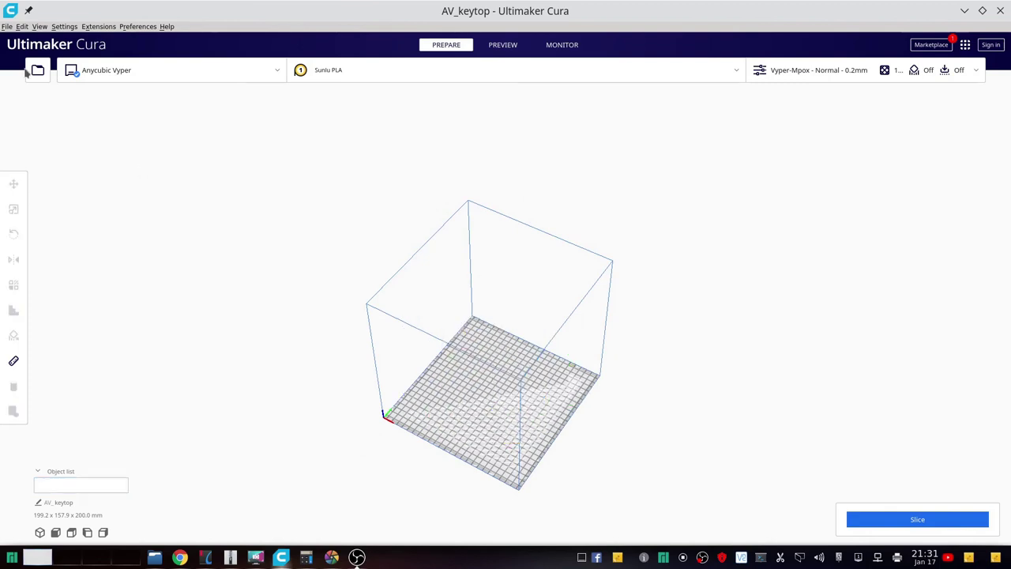
click(7, 27)
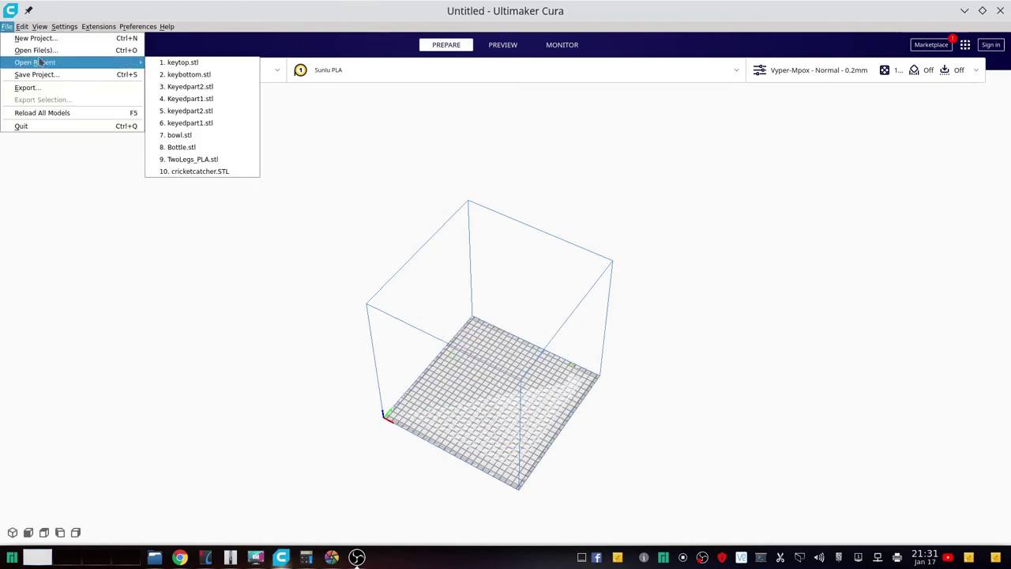
click(31, 49)
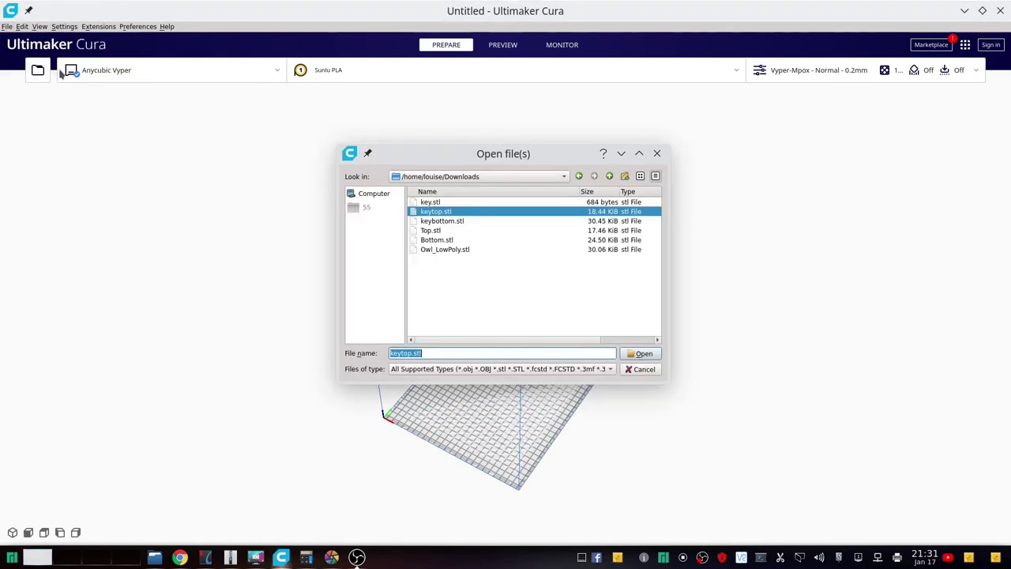
double_click(431, 203)
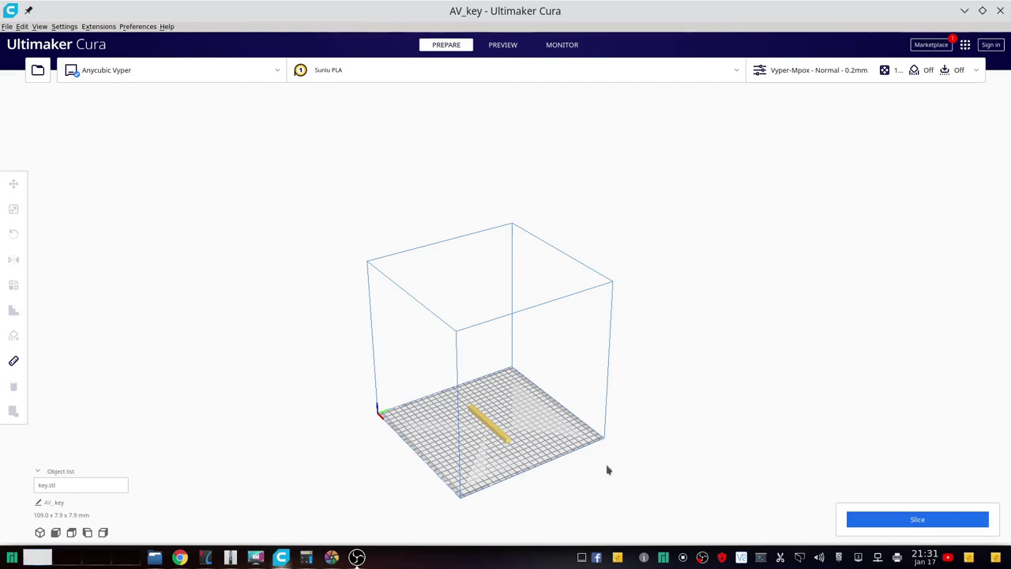
- Orbit the view to inspect the 109 × 7.9 × 7.9 mm key from side and frontal angles
right_drag(611, 463, 693, 422)
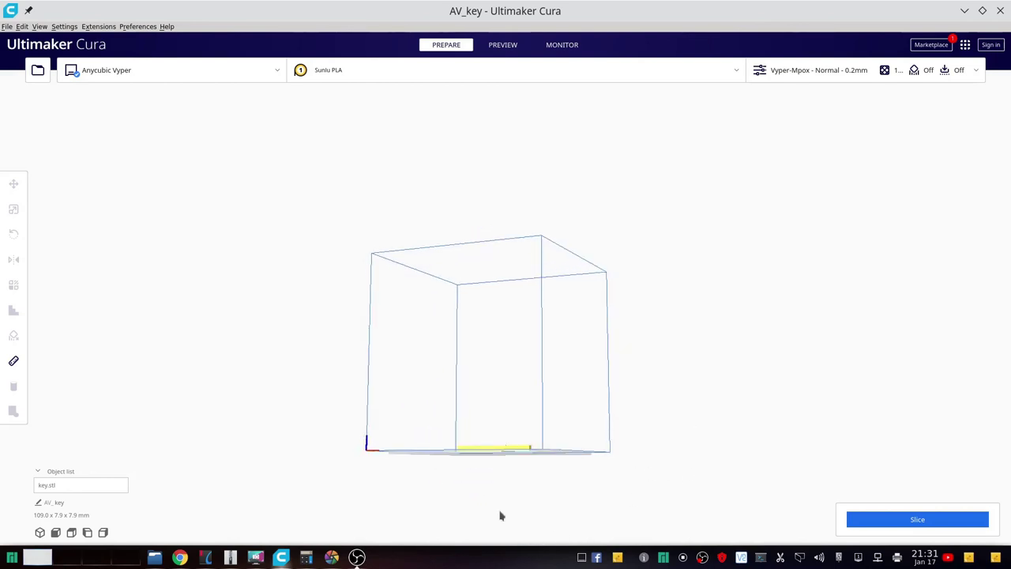
right_drag(644, 419, 642, 451)
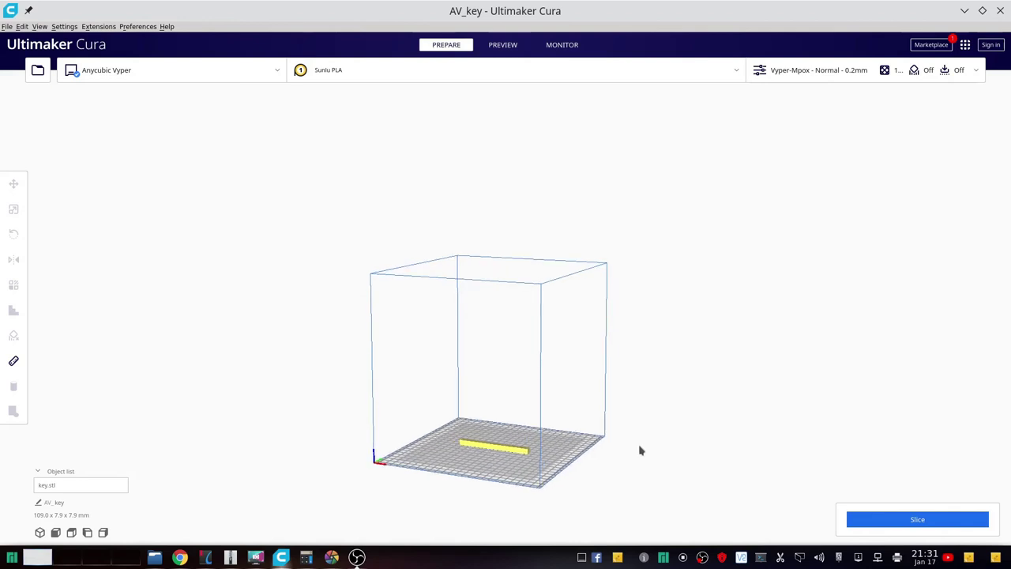
right_drag(595, 485, 658, 488)
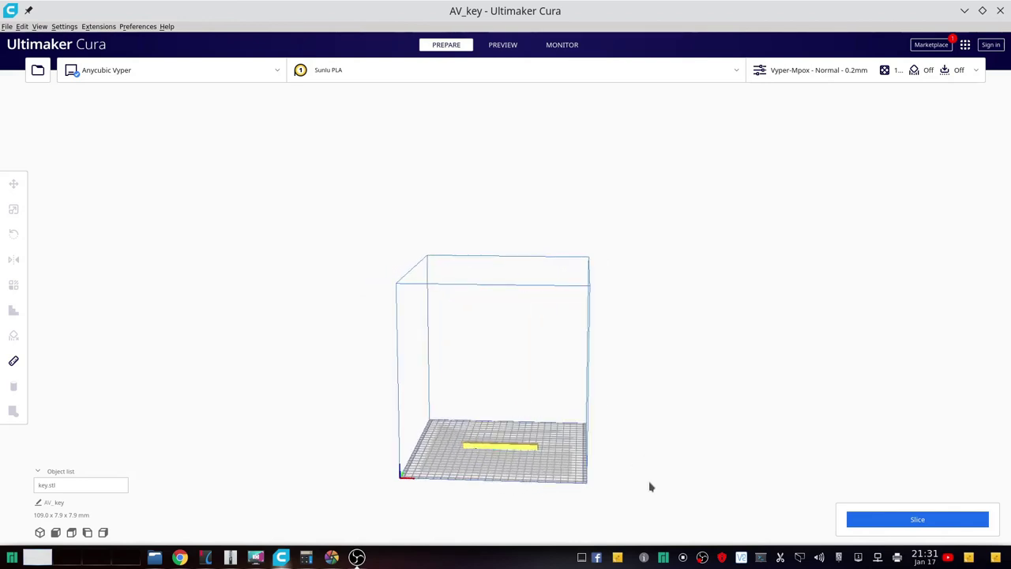
right_drag(503, 488, 515, 501)
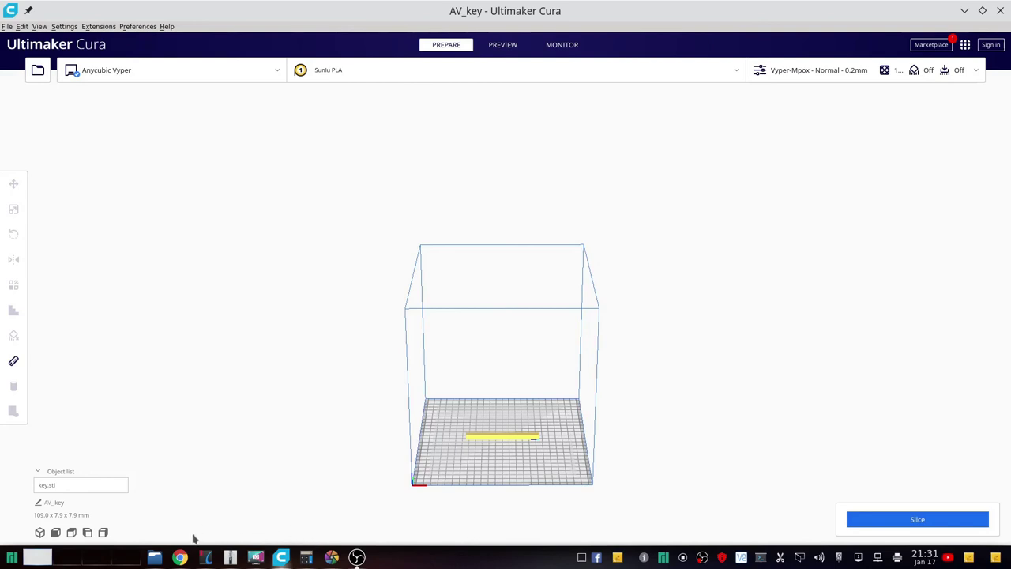
mouse_move(181, 559)
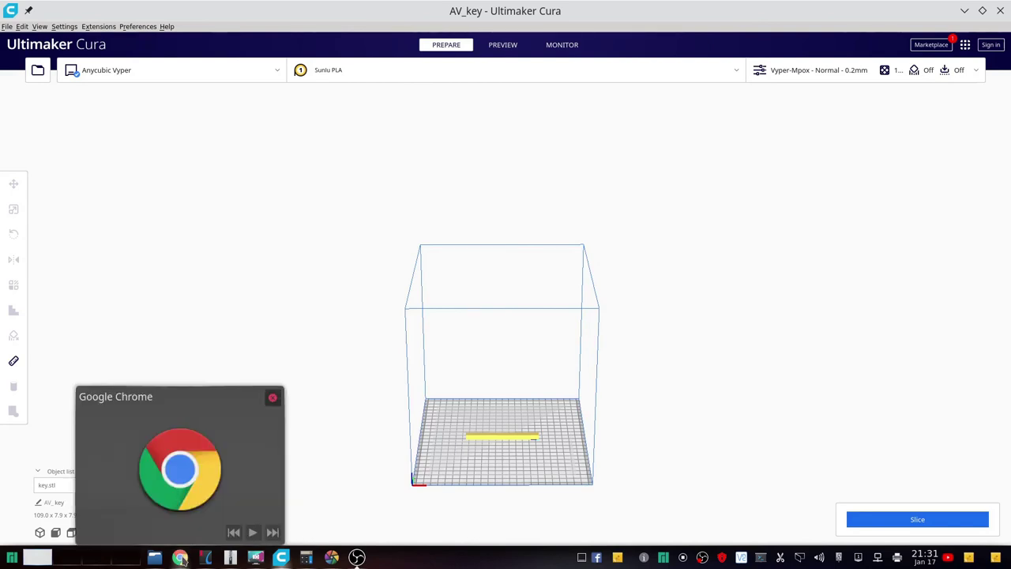